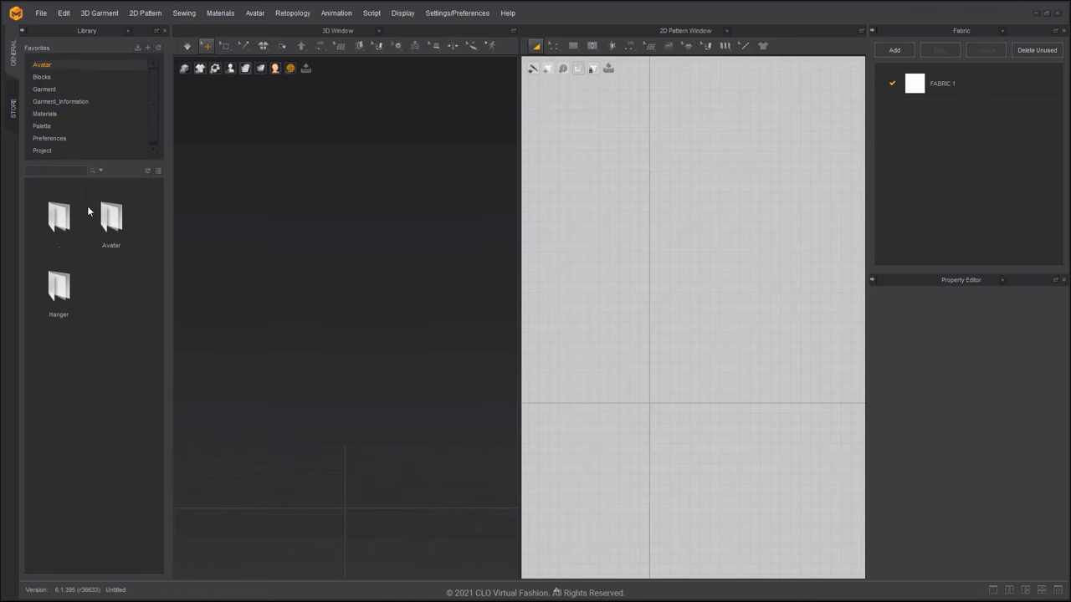
Step: Load the FV2_F avatar from the Female_V2 folder of the avatar library into the 3D scene
double_click(94, 215)
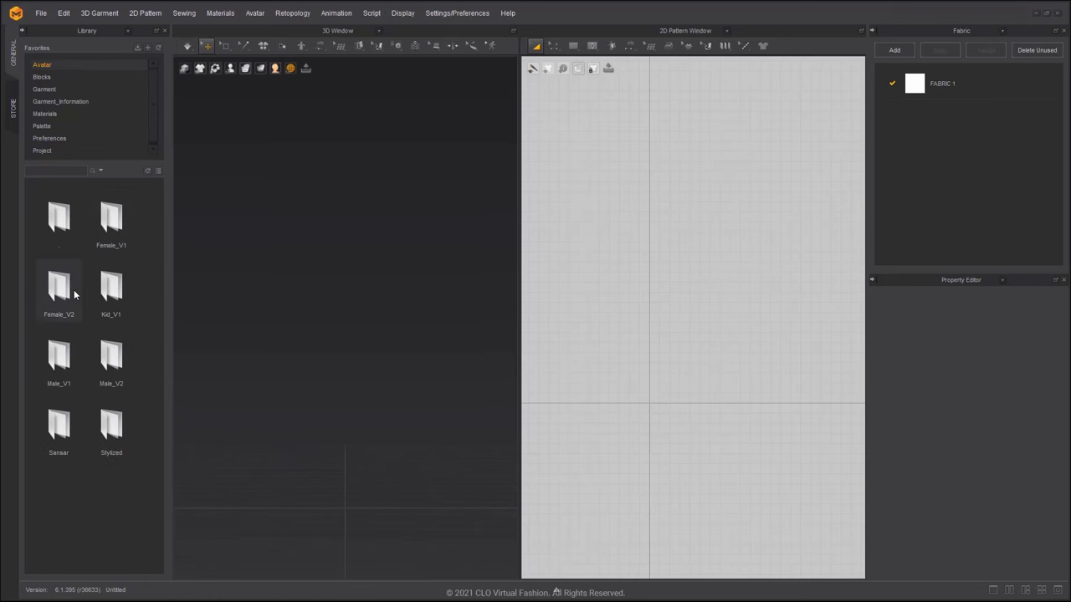
double_click(111, 500)
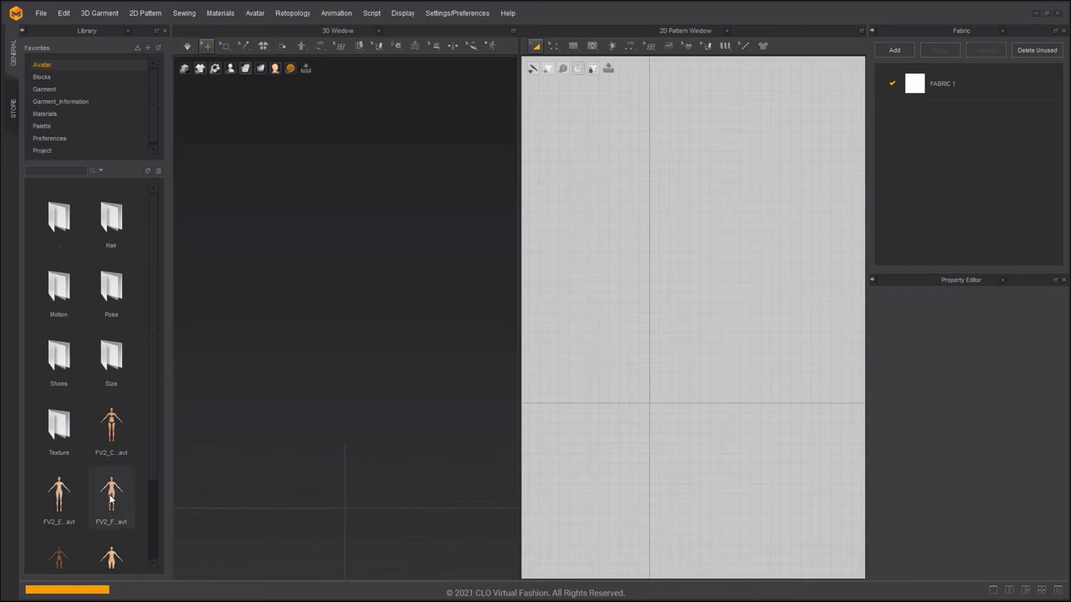
click(520, 345)
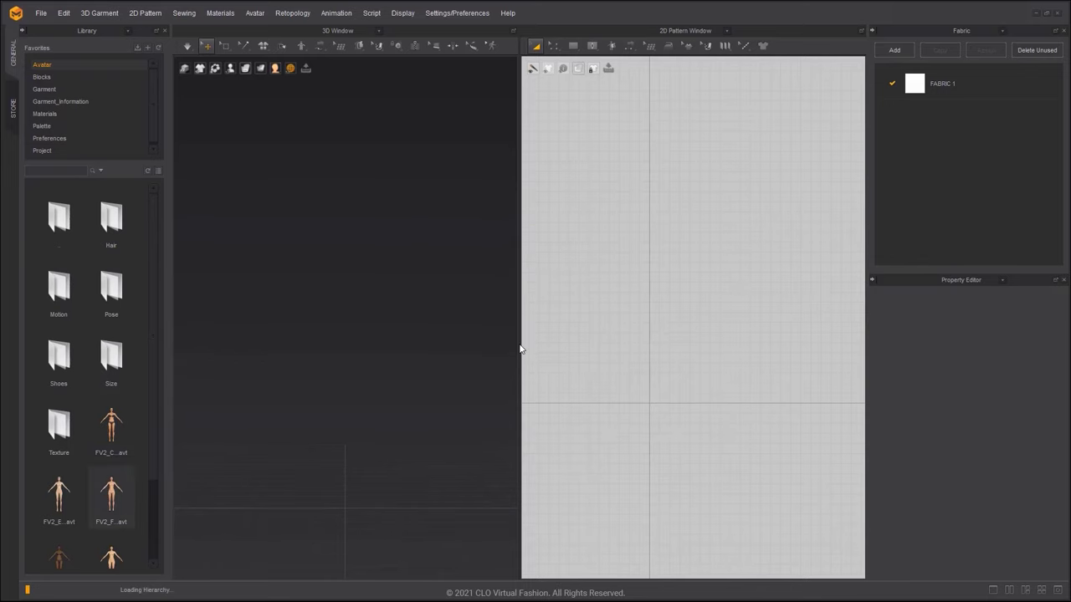
Step: Add the Tshirt.zpac garment from the Garment library to the scene with the avatar
click(62, 87)
scroll(107, 509, down, 1)
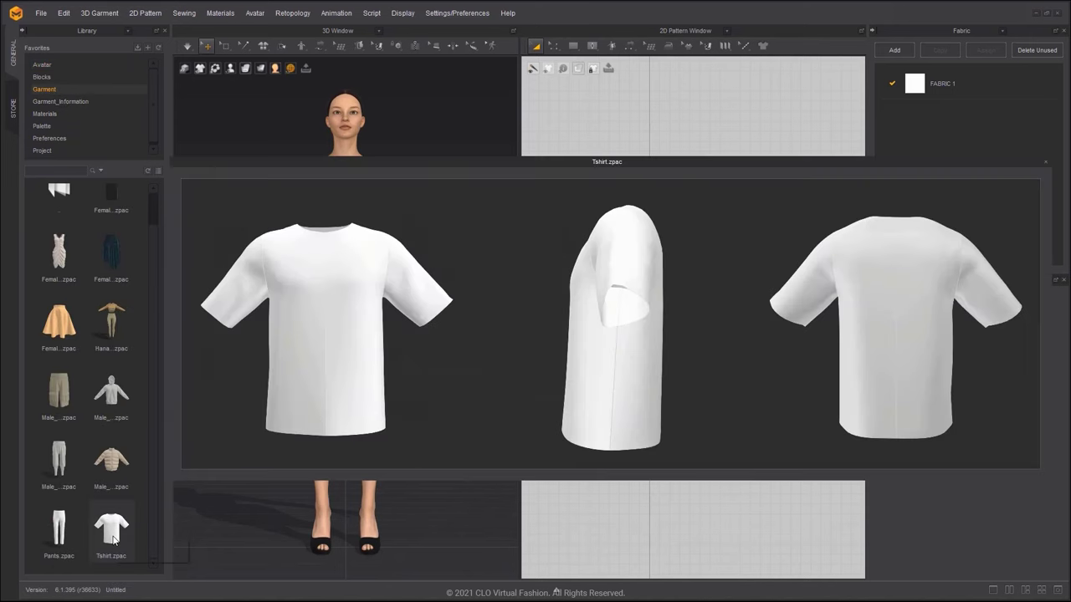
right_click(113, 536)
click(133, 543)
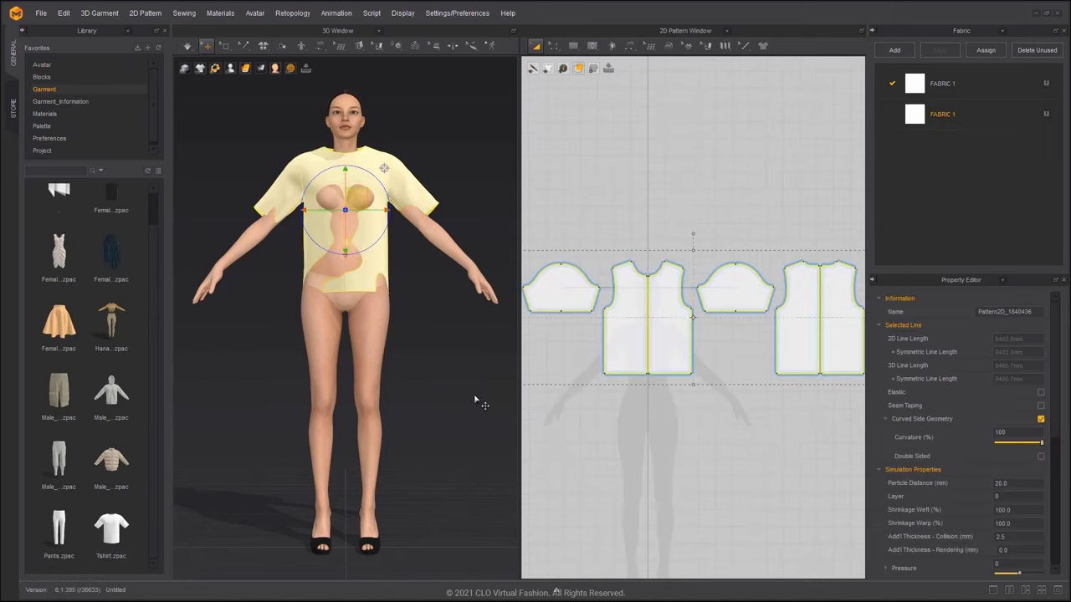
Step: Run the simulation to drape the T-shirt onto the avatar and frame the upper body
key(space)
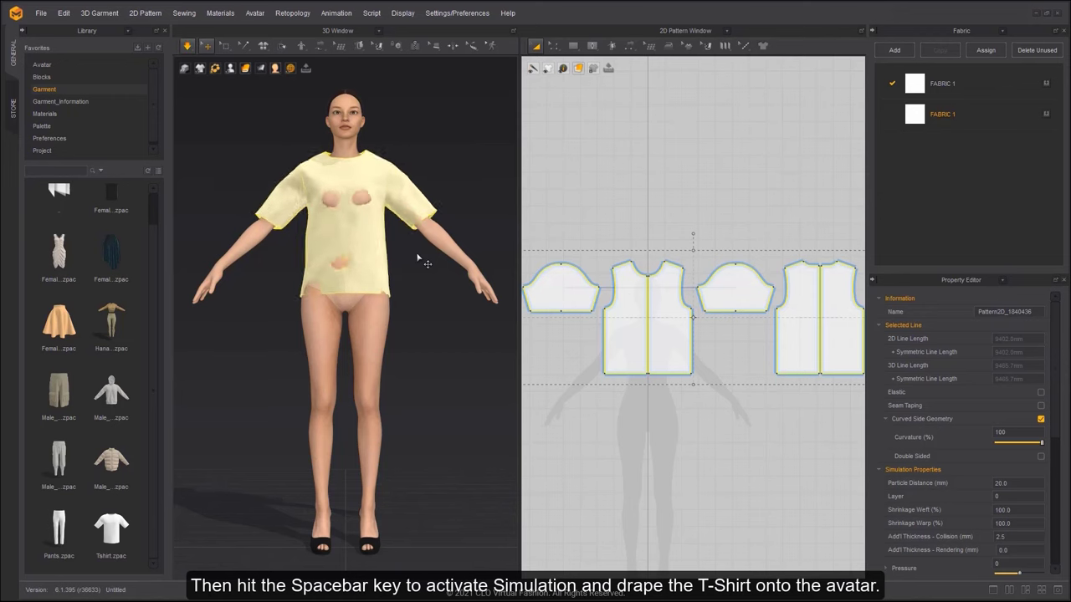
scroll(415, 336, up, 3)
middle_drag(415, 337, 400, 502)
right_drag(397, 372, 394, 404)
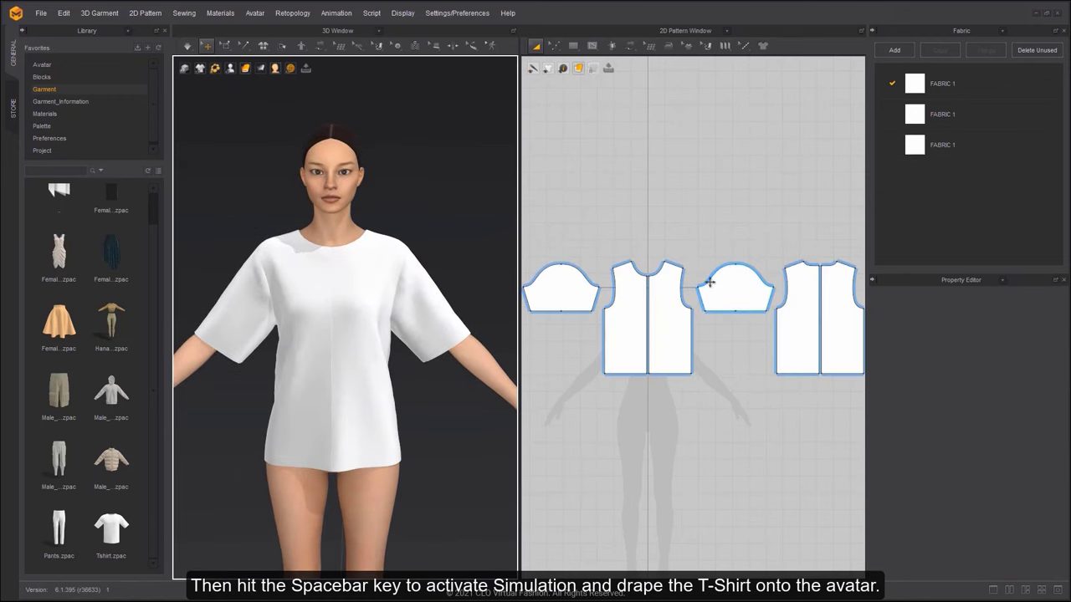
Step: Check the T-shirt's fit on the avatar with Opaque Surface and return to Thick Textured Surface
scroll(711, 278, up, 5)
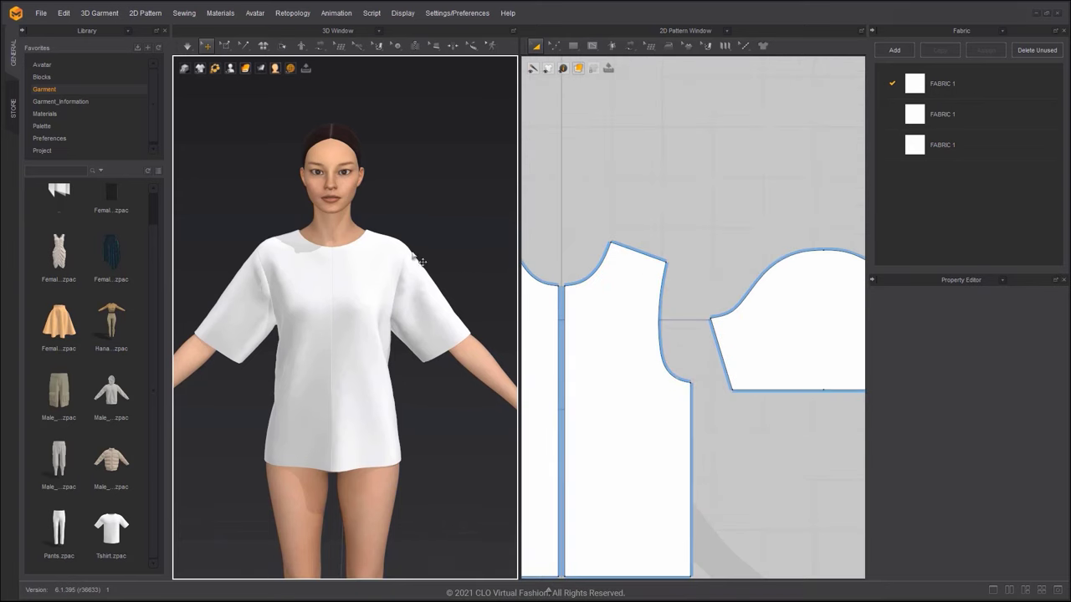
click(244, 70)
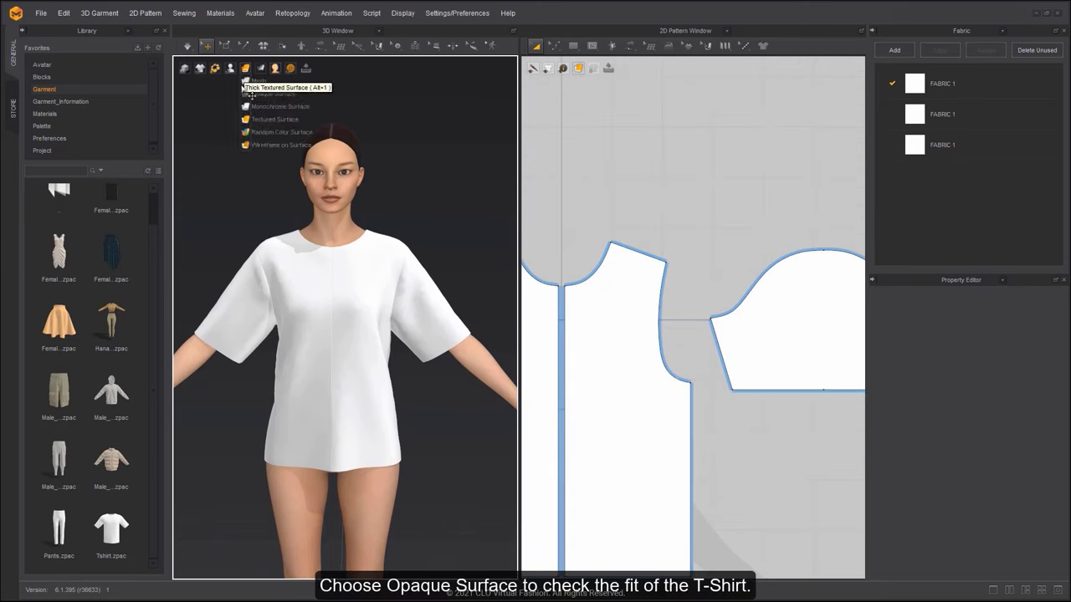
click(246, 94)
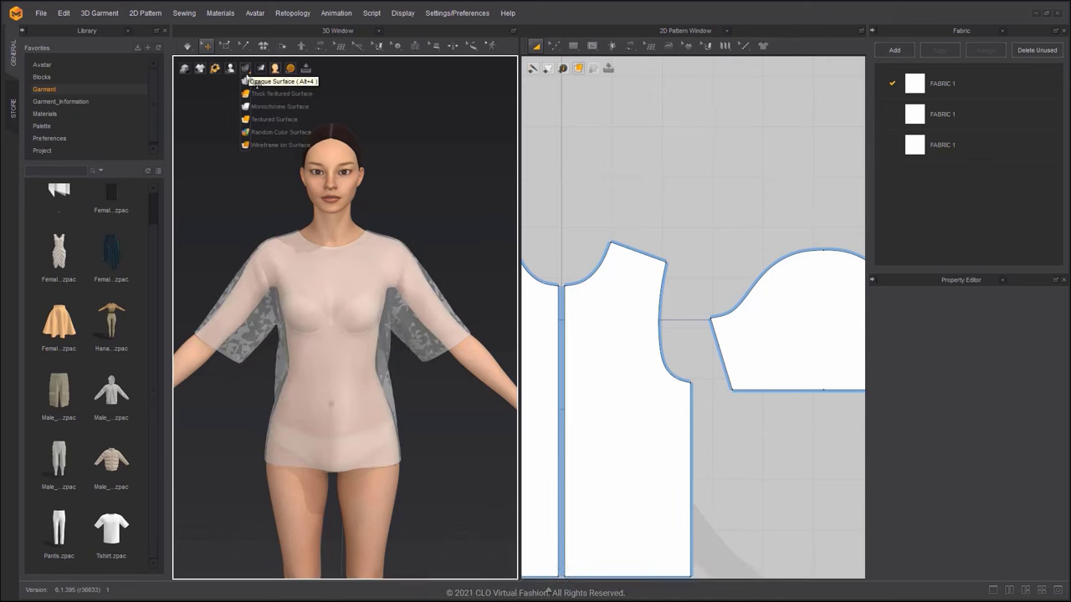
click(255, 98)
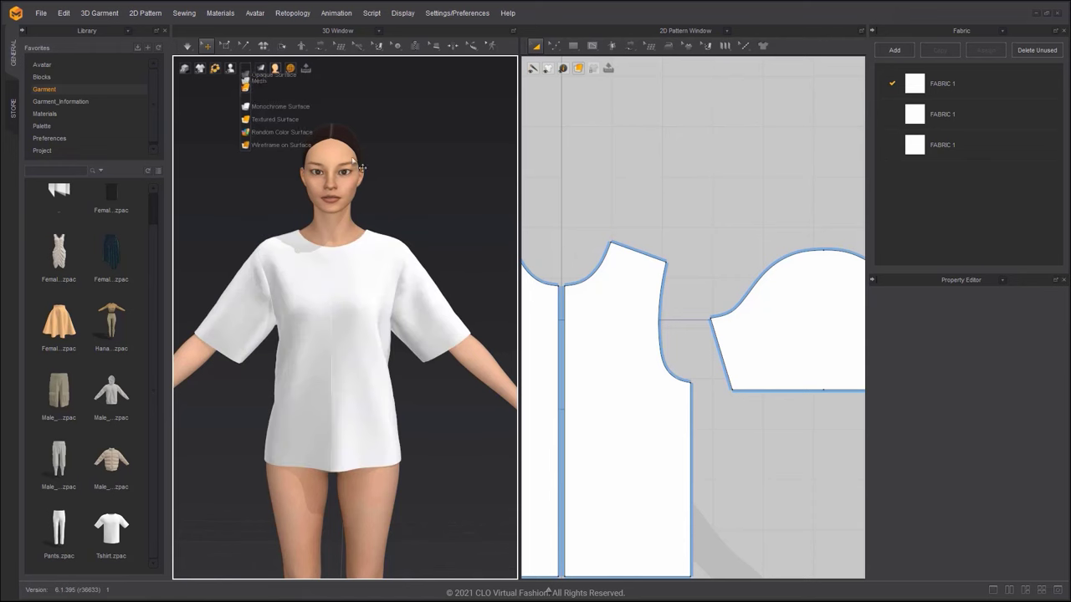
Step: Extend the front pattern's shoulder line by moving its armhole-side end point outward 60 mm along Line 1
key(z)
drag(668, 264, 675, 269)
right_click(675, 269)
text(60)
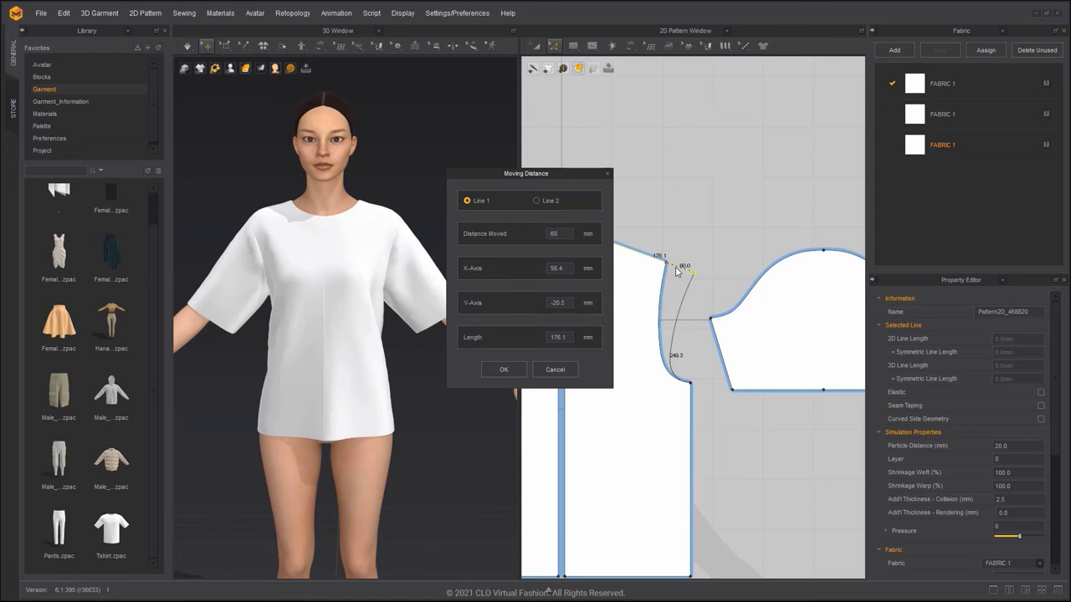
key(Return)
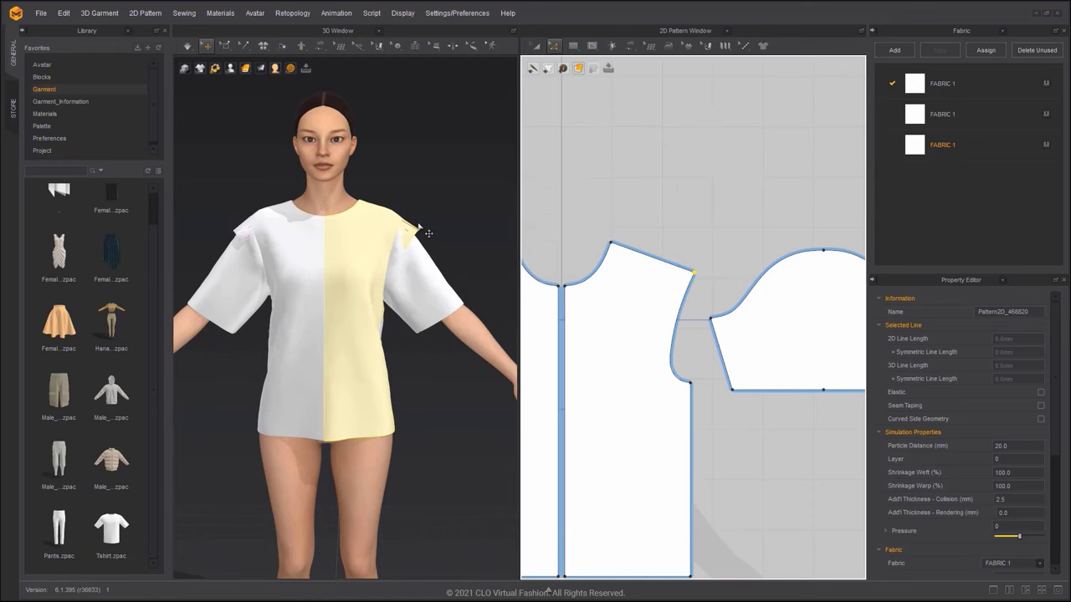
Step: Extend the back pattern's shoulder line by moving its armhole-side end point outward 60 mm
scroll(793, 331, down, 3)
middle_drag(793, 331, 552, 297)
scroll(676, 268, up, 2)
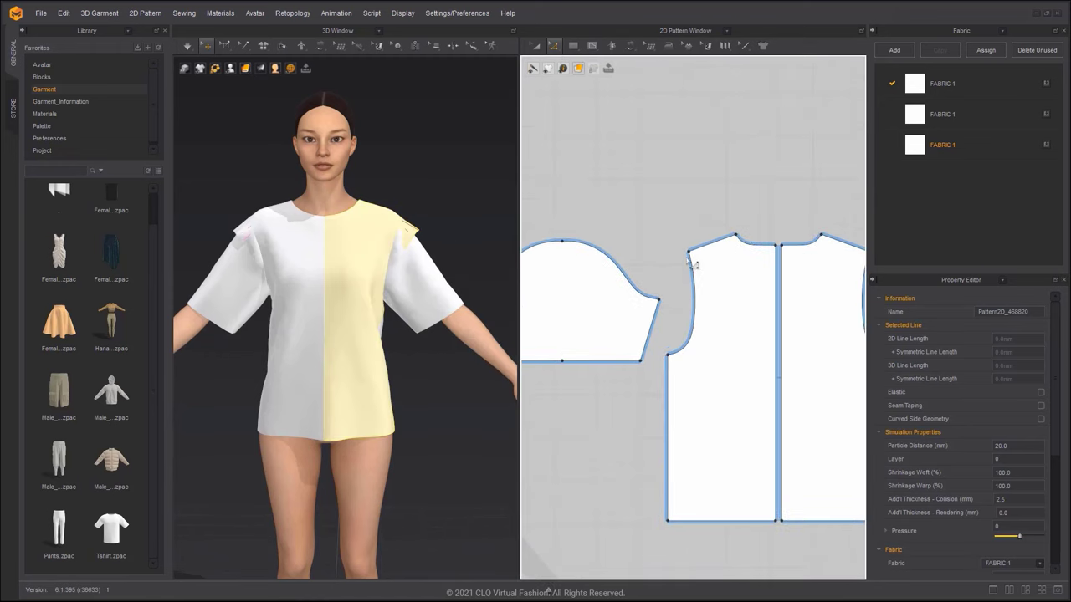
drag(688, 253, 678, 258)
right_click(678, 258)
text(60)
key(Return)
Step: Simulate the garment with the widened shoulders and tug both sleeves into place on the avatar
scroll(686, 263, down, 3)
middle_drag(666, 272, 791, 264)
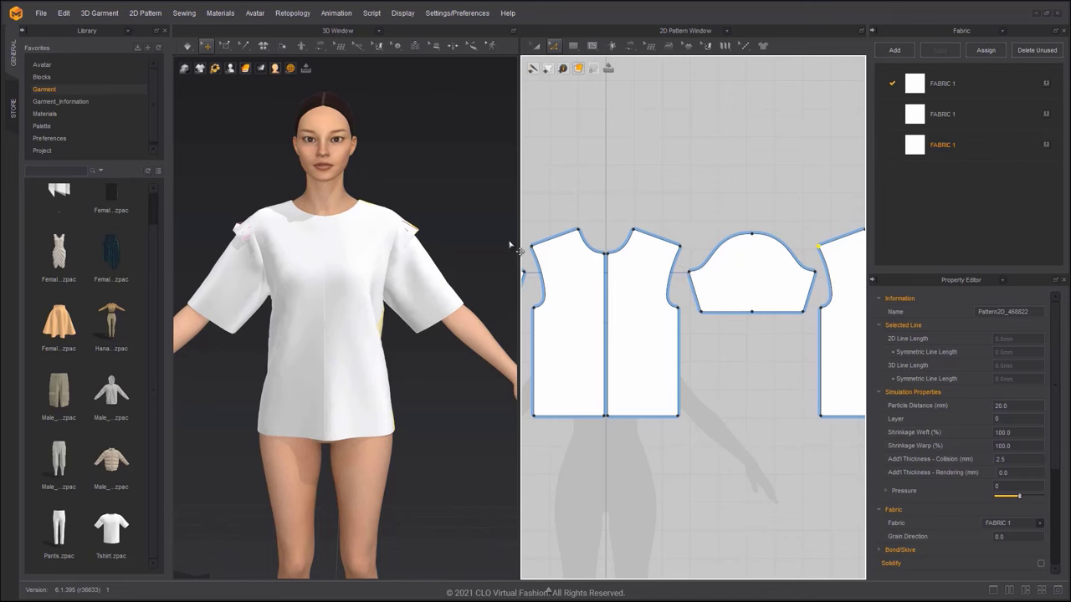
key(space)
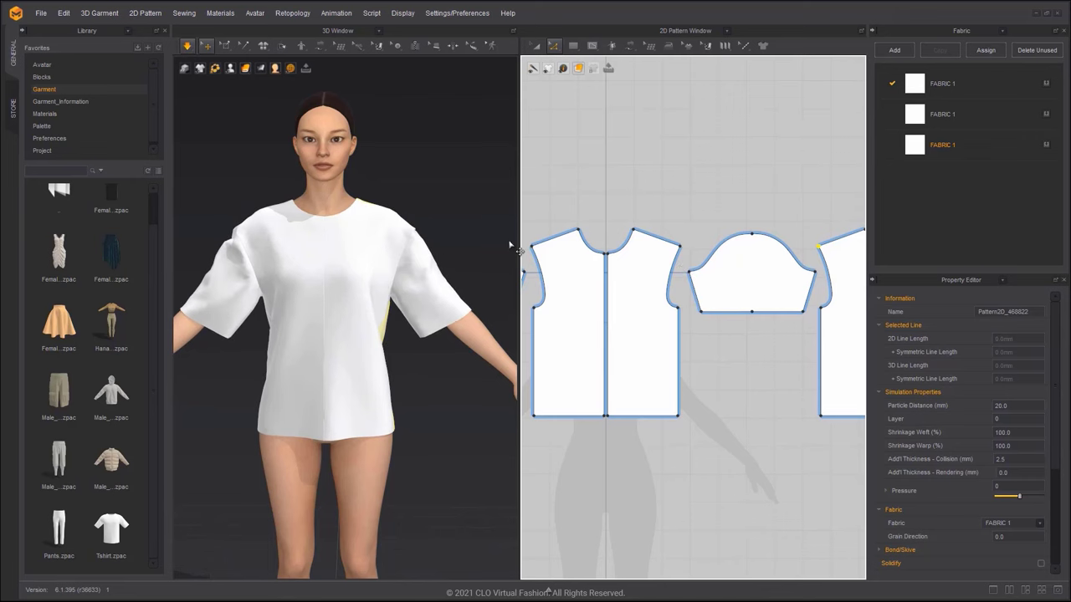
click(442, 275)
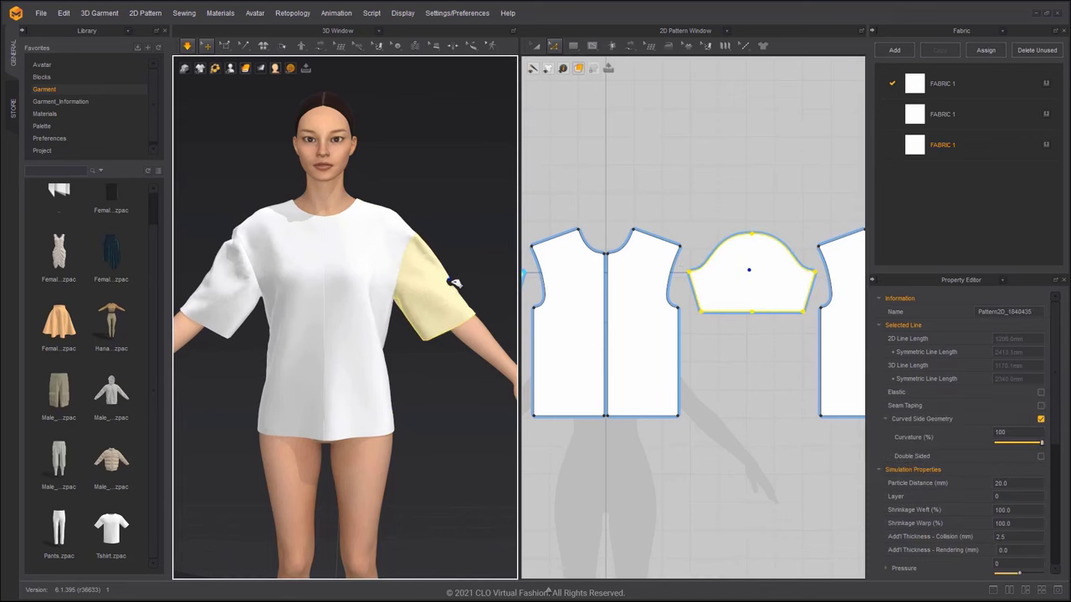
click(210, 268)
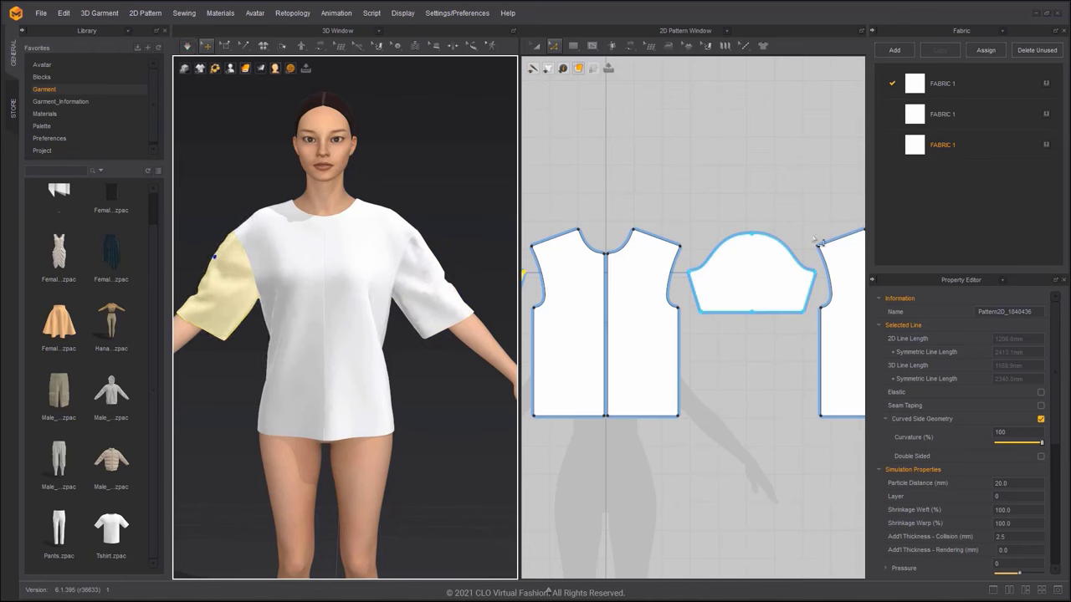
Step: Lower the top centre point of the sleeve cap by 30 mm
scroll(811, 233, up, 3)
click(721, 227)
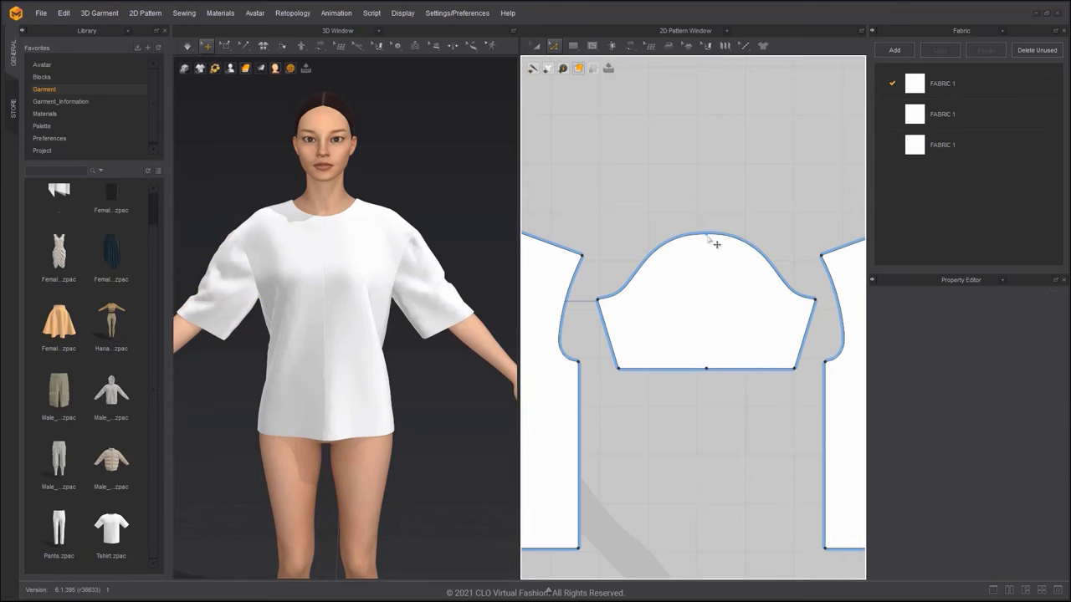
drag(707, 235, 707, 250)
right_click(707, 250)
text(30)
key(Return)
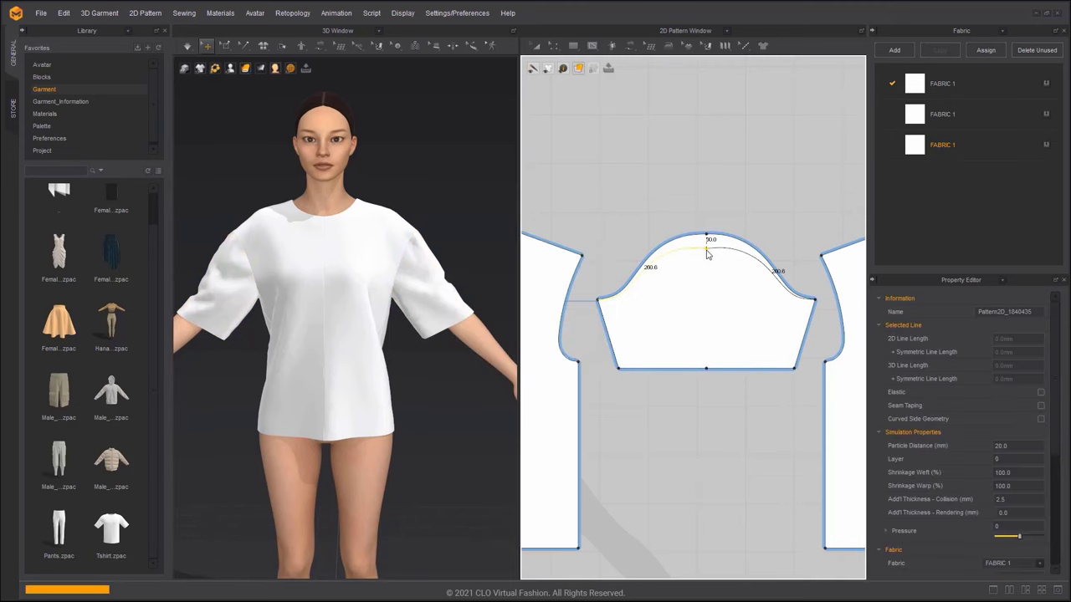
Step: Smooth the dip in the sleeve cap by deleting the extra curve point and adjusting those beside the top centre
scroll(707, 257, up, 3)
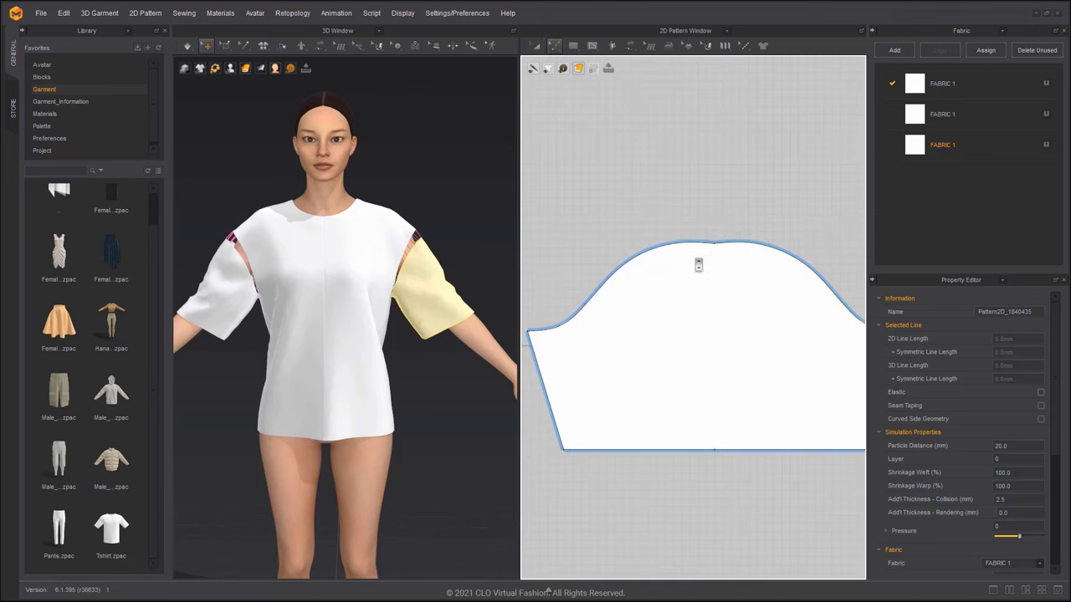
drag(672, 230, 694, 254)
key(Delete)
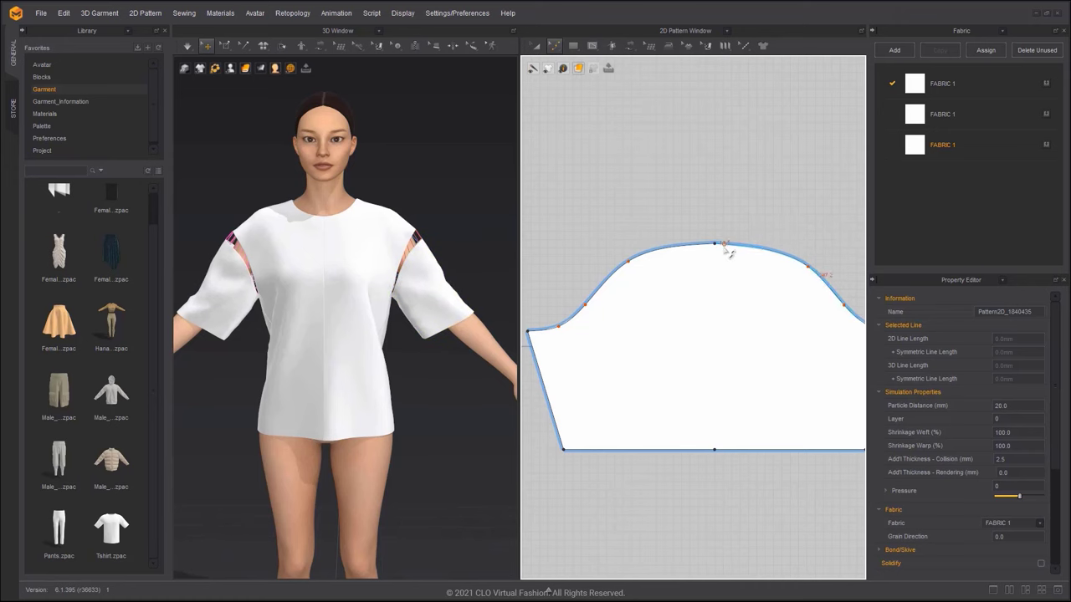
scroll(725, 249, up, 3)
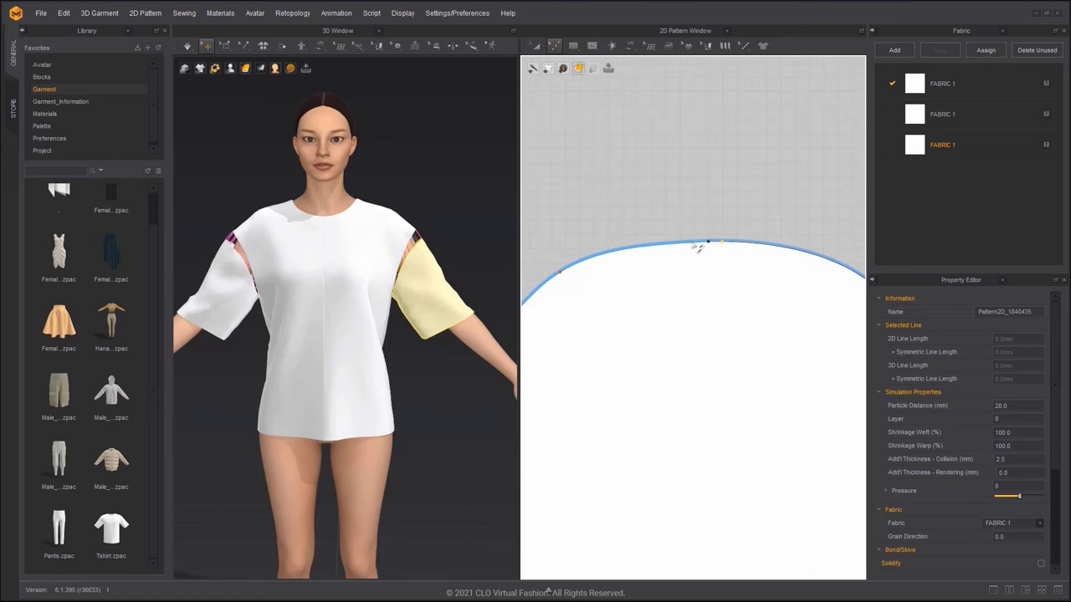
scroll(699, 247, down, 4)
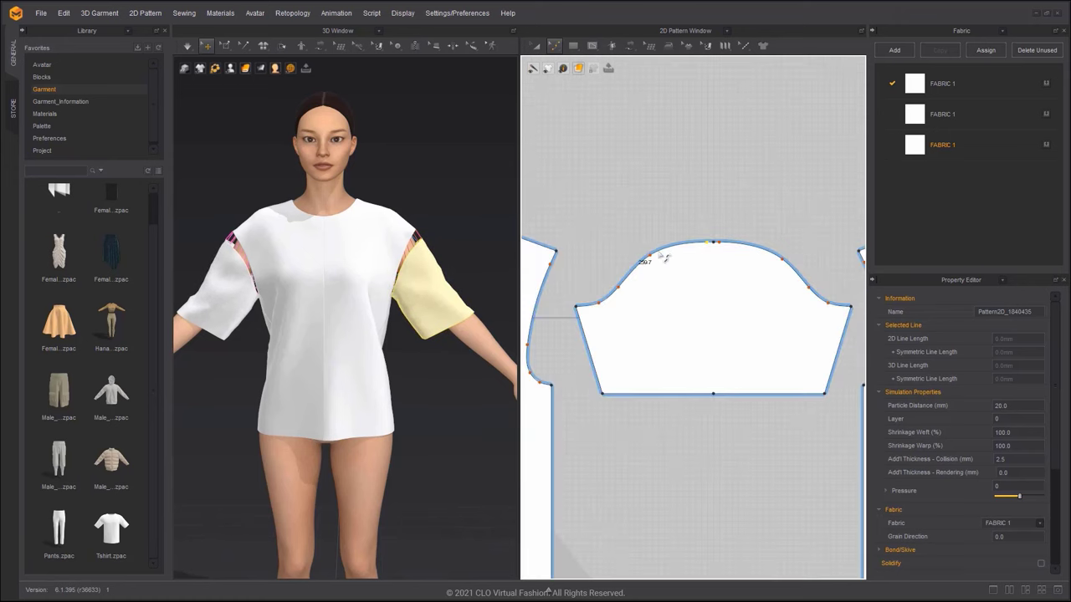
Step: Simulate the T-shirt to re-drape it with the lowered sleeve caps and check the shoulder area
key(a)
click(692, 218)
scroll(686, 218, down, 3)
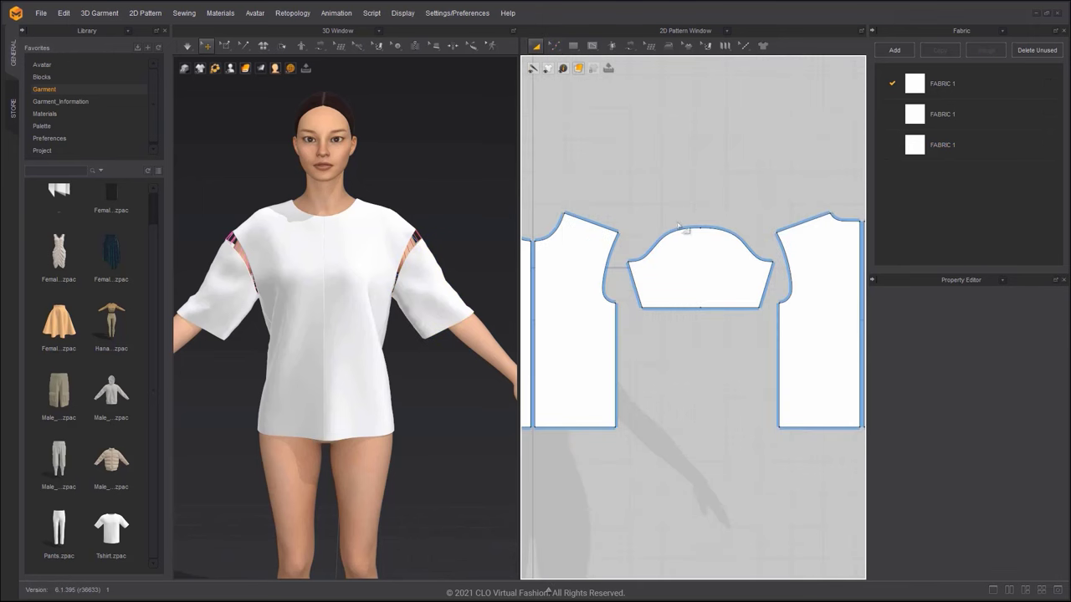
key(space)
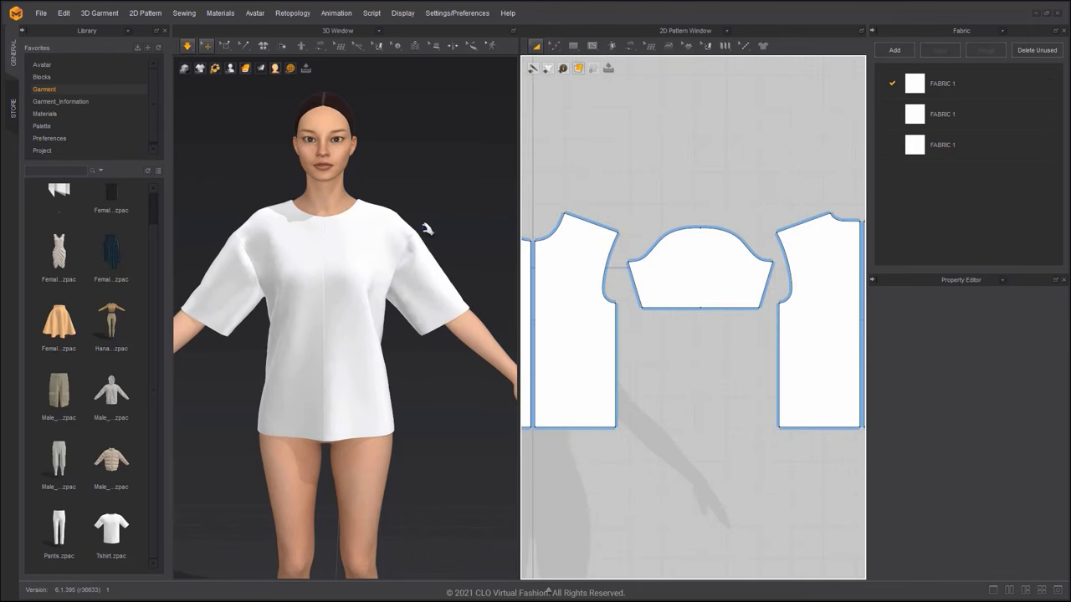
scroll(435, 222, up, 2)
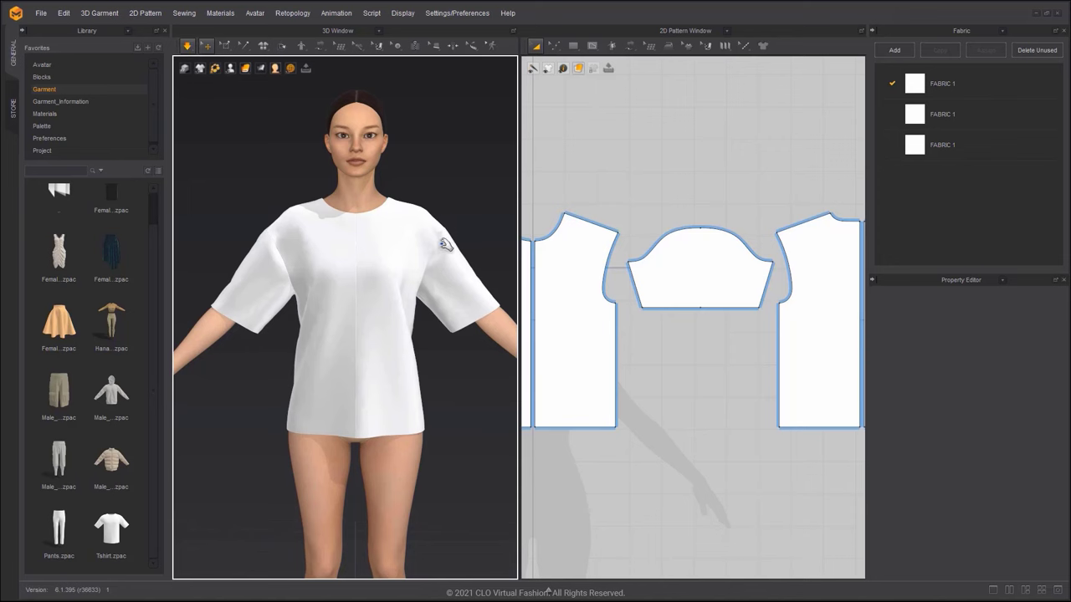
Step: Edit the upper part of the front armhole curve and delete the curve point at its middle
middle_drag(610, 302, 644, 277)
key(z)
scroll(644, 278, up, 5)
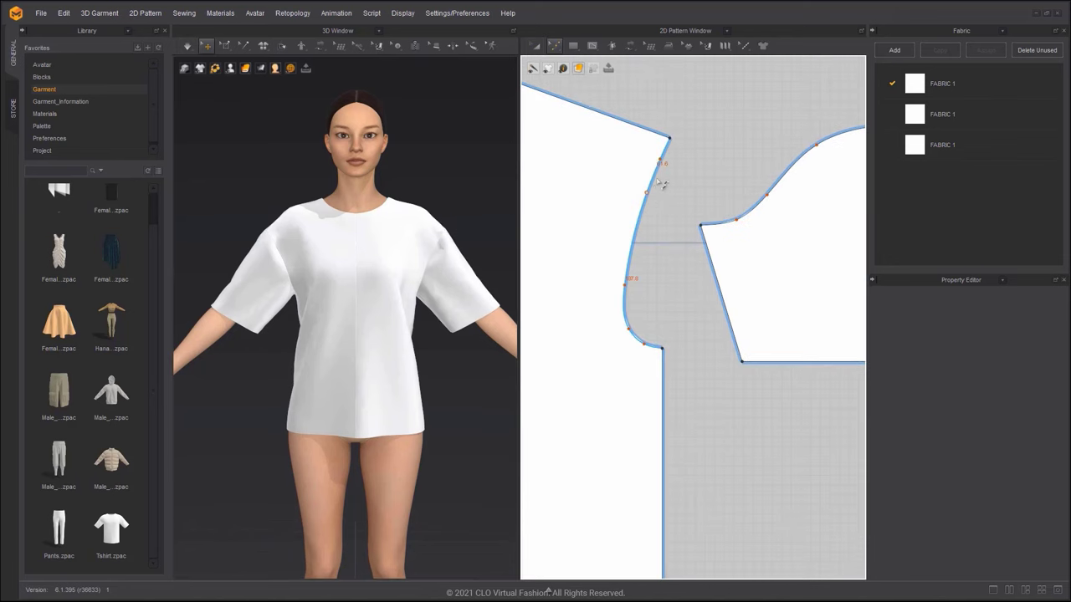
click(664, 172)
scroll(649, 372, up, 2)
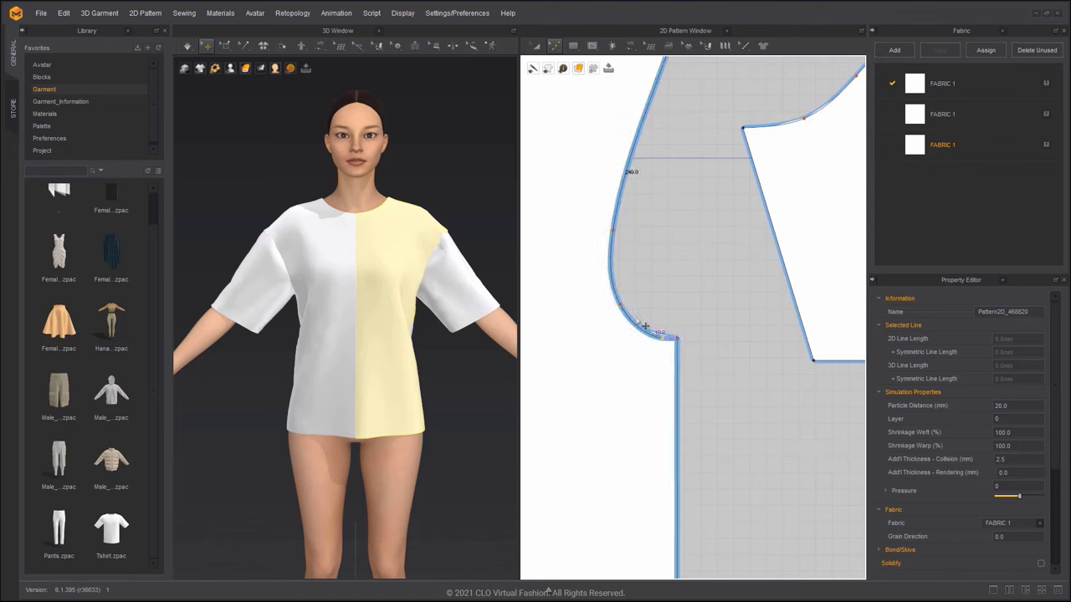
drag(576, 203, 652, 270)
key(Delete)
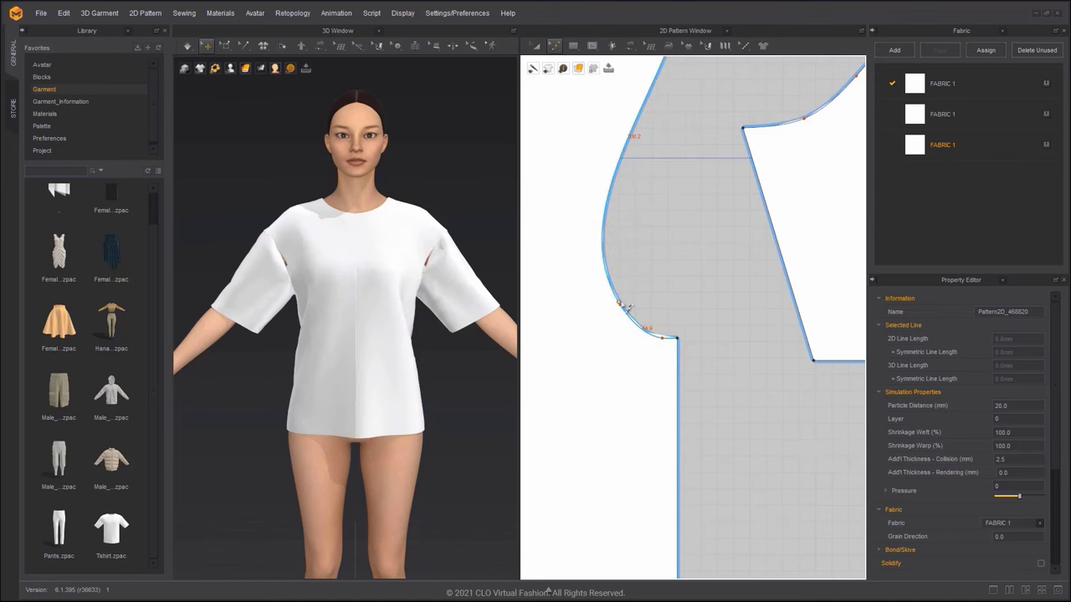
Step: Reshape the front armhole by raising its lower curve point and nudging its upper one, and simulate the garment
drag(621, 305, 619, 243)
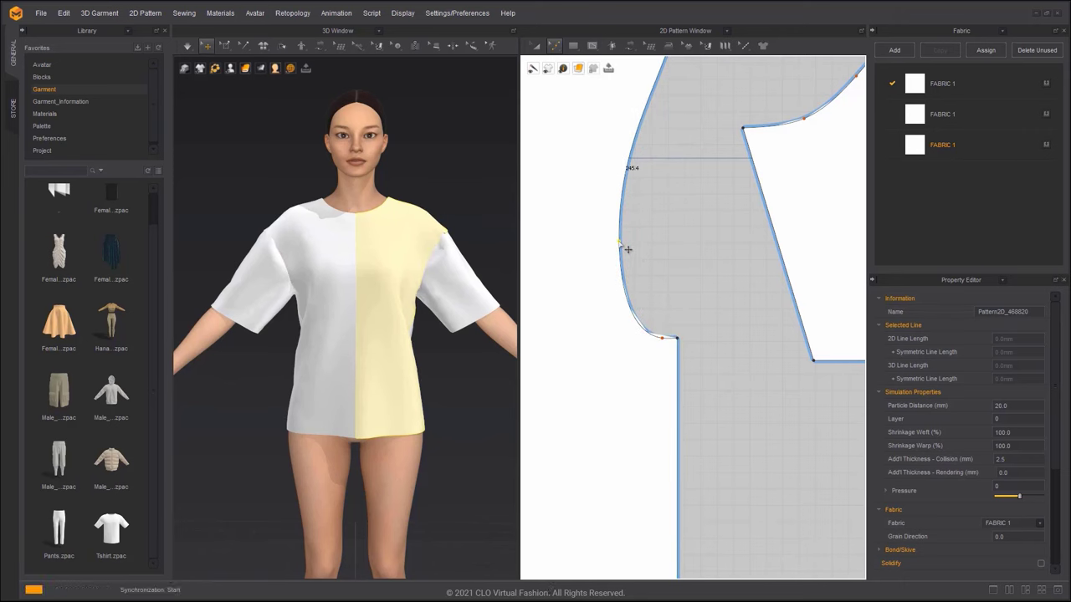
scroll(670, 317, down, 3)
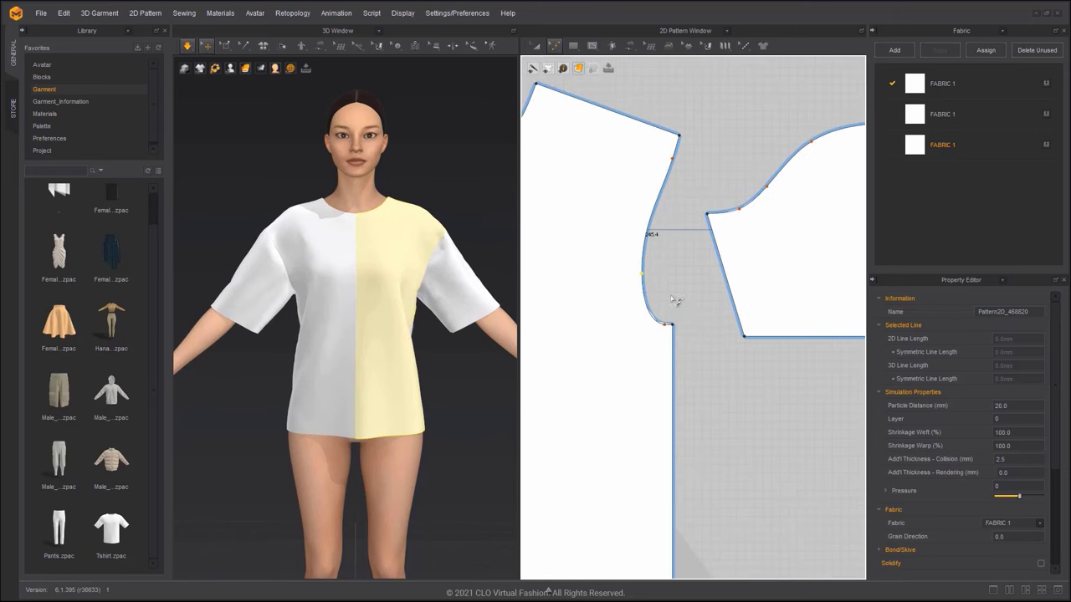
scroll(680, 162, up, 3)
drag(676, 166, 674, 171)
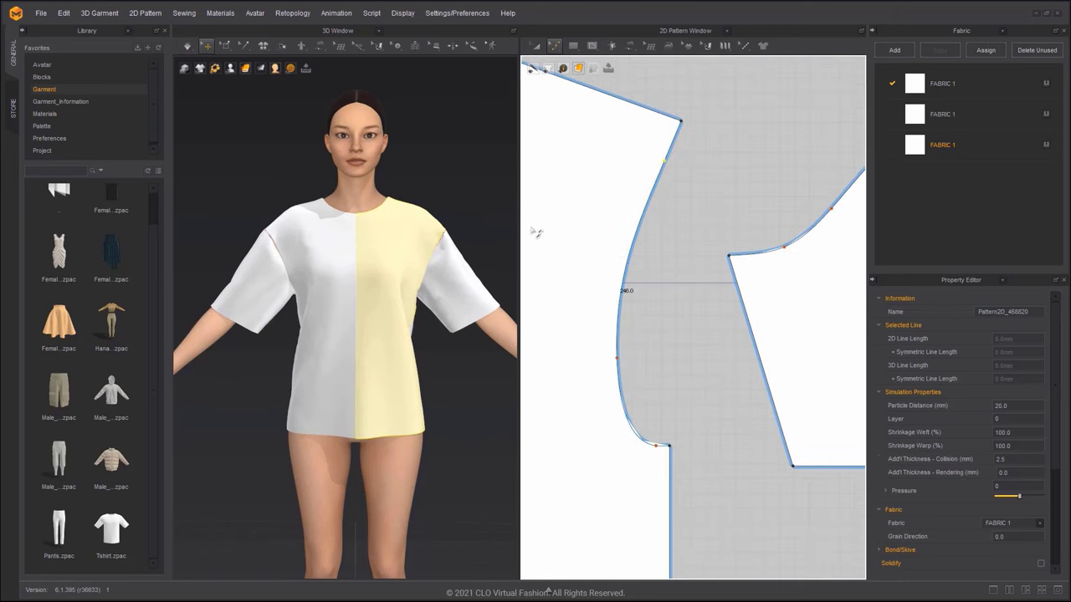
key(space)
key(space)
Step: Straighten the upper part of the back armhole by adjusting the curve point just below the shoulder
scroll(718, 306, down, 7)
middle_drag(858, 310, 662, 293)
scroll(669, 266, up, 6)
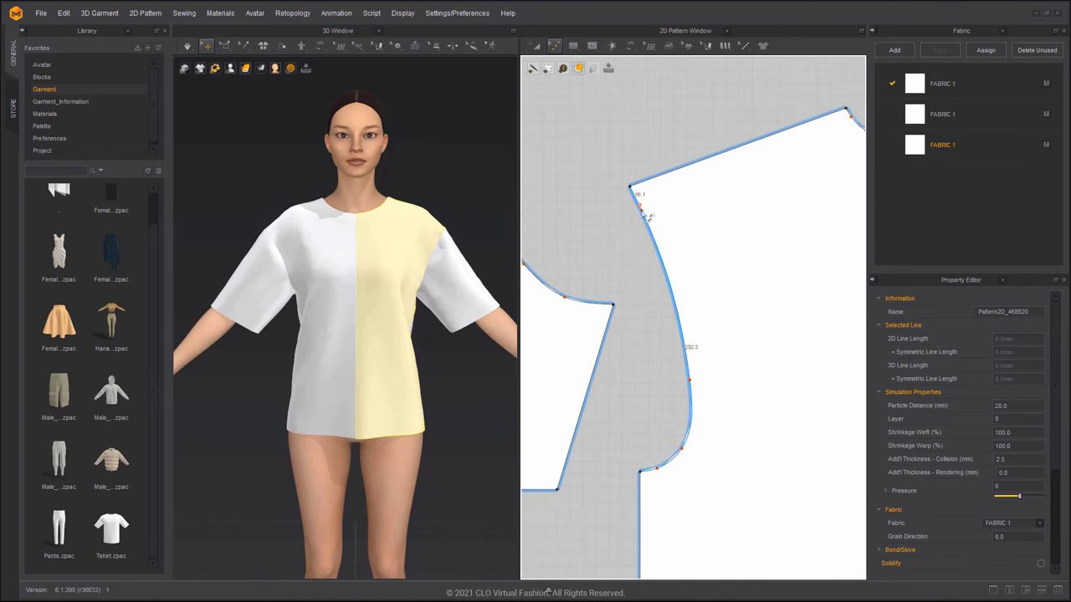
click(647, 215)
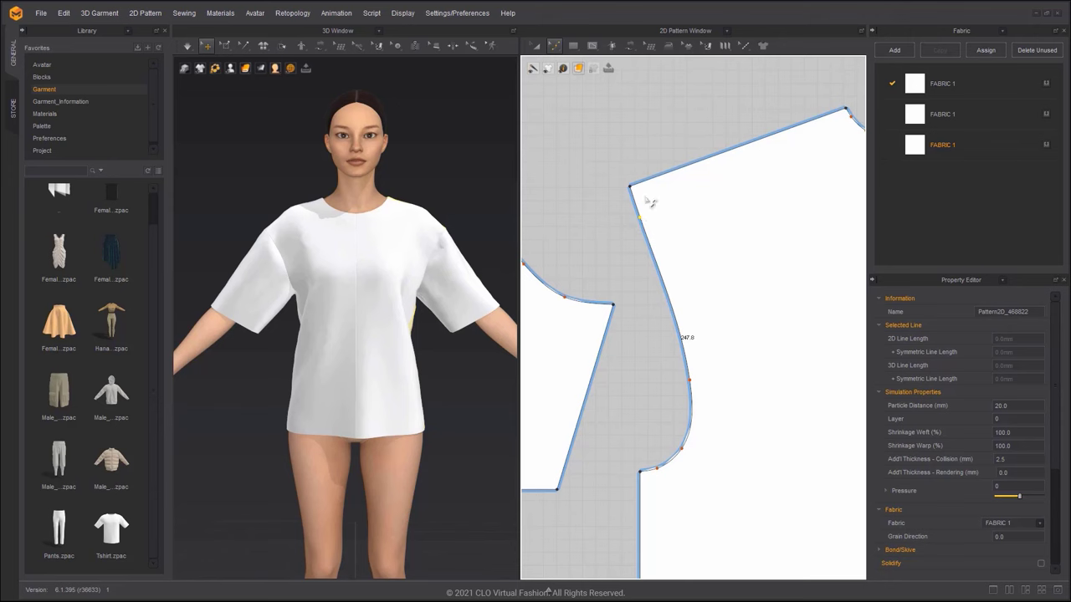
Step: Reshape the lower curve of the back armhole by moving its two lower curve points, and simulate the garment
drag(691, 382, 684, 388)
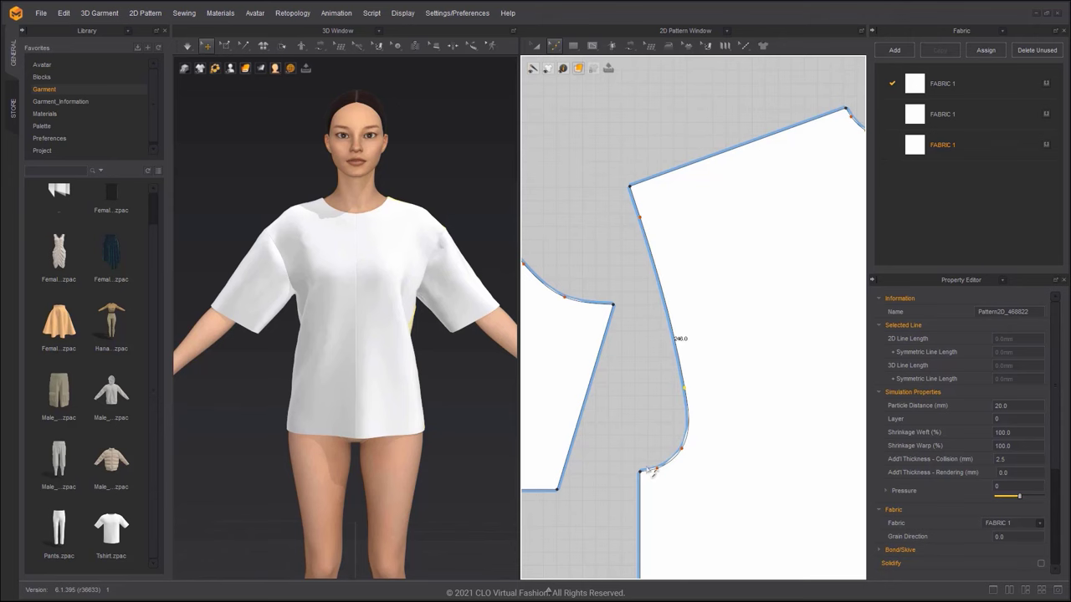
mouse_move(660, 475)
mouse_down()
mouse_move(651, 473)
mouse_move(670, 462)
mouse_up()
key(space)
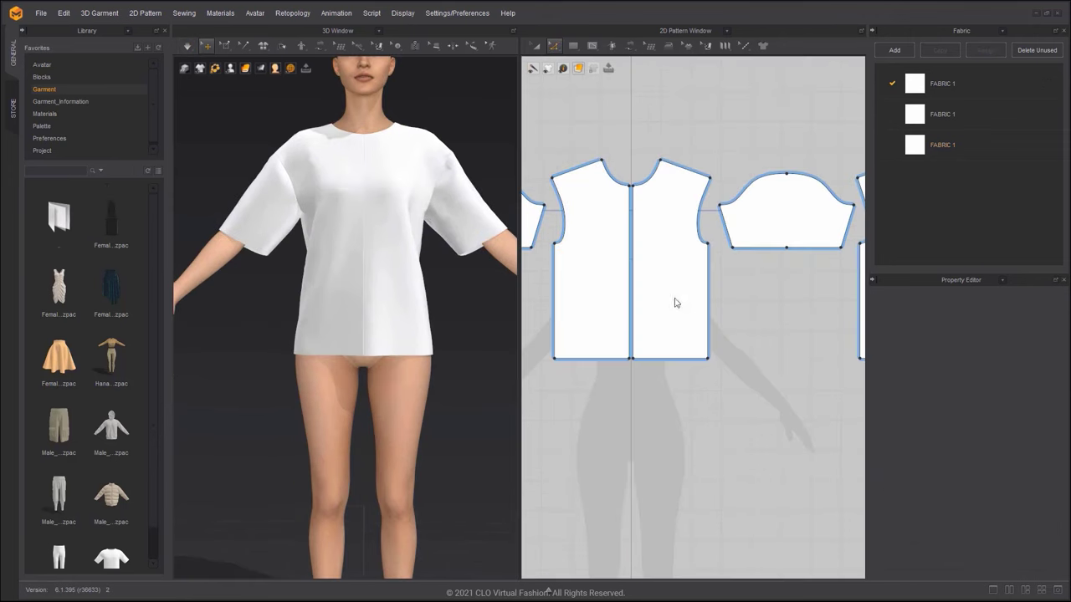
Step: Merge the two front halves into one piece along their centre line
scroll(670, 303, down, 5)
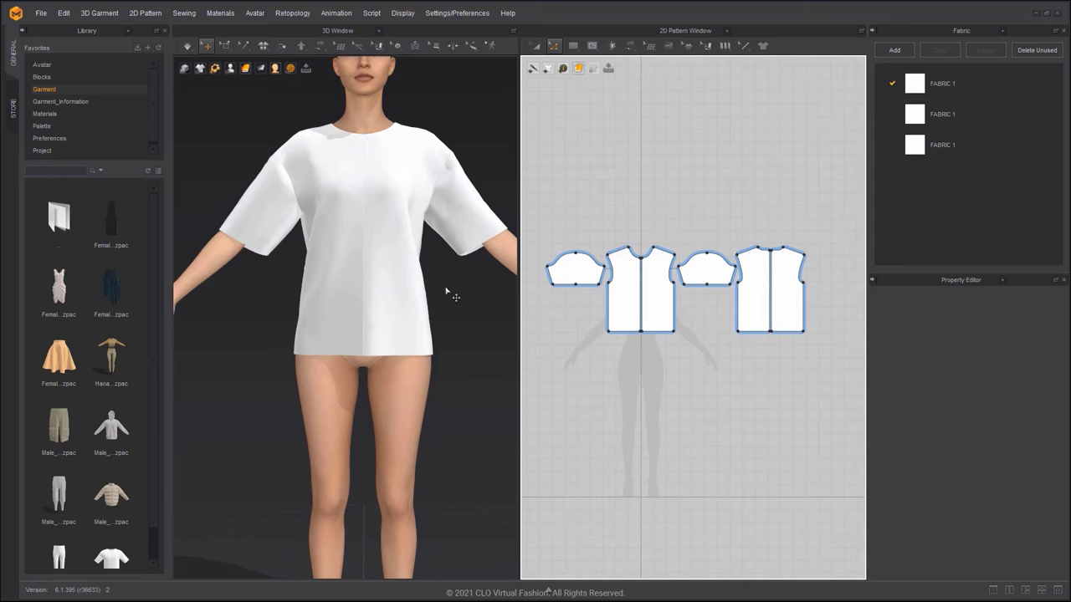
click(642, 303)
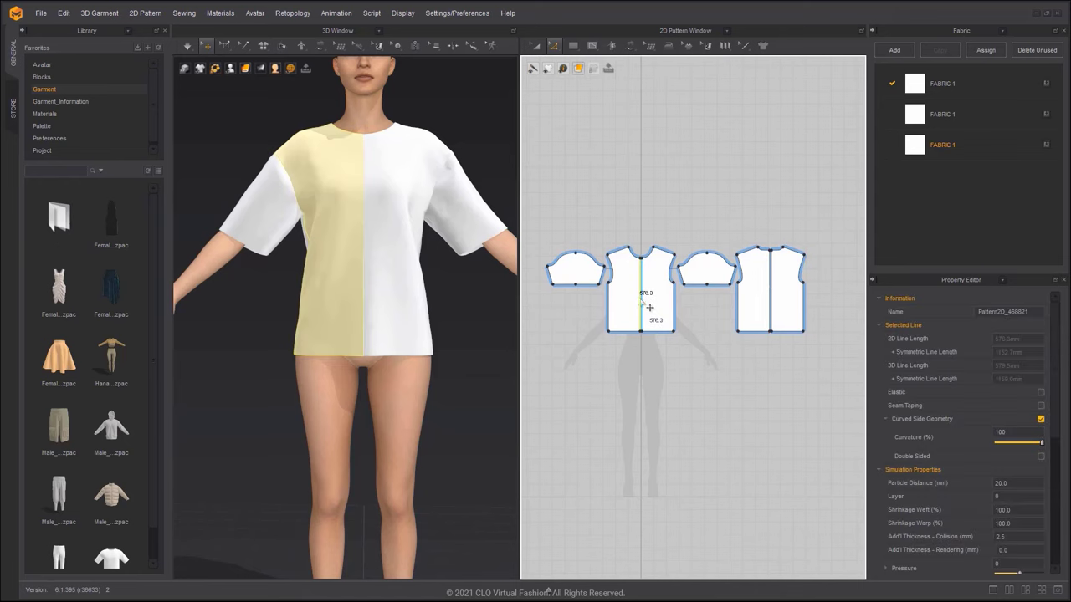
scroll(643, 309, up, 2)
right_click(641, 306)
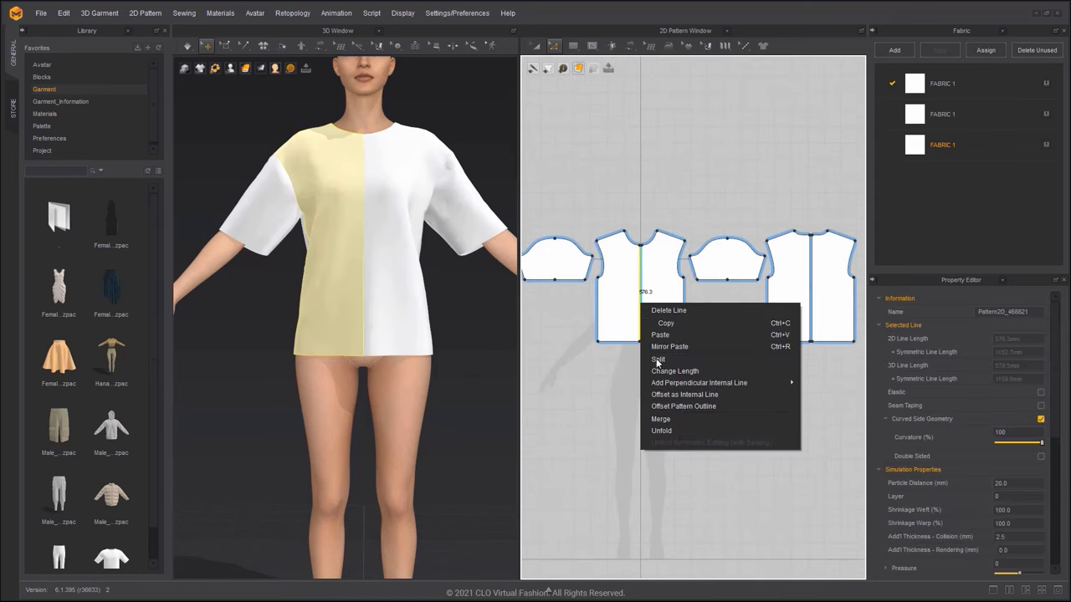
click(660, 420)
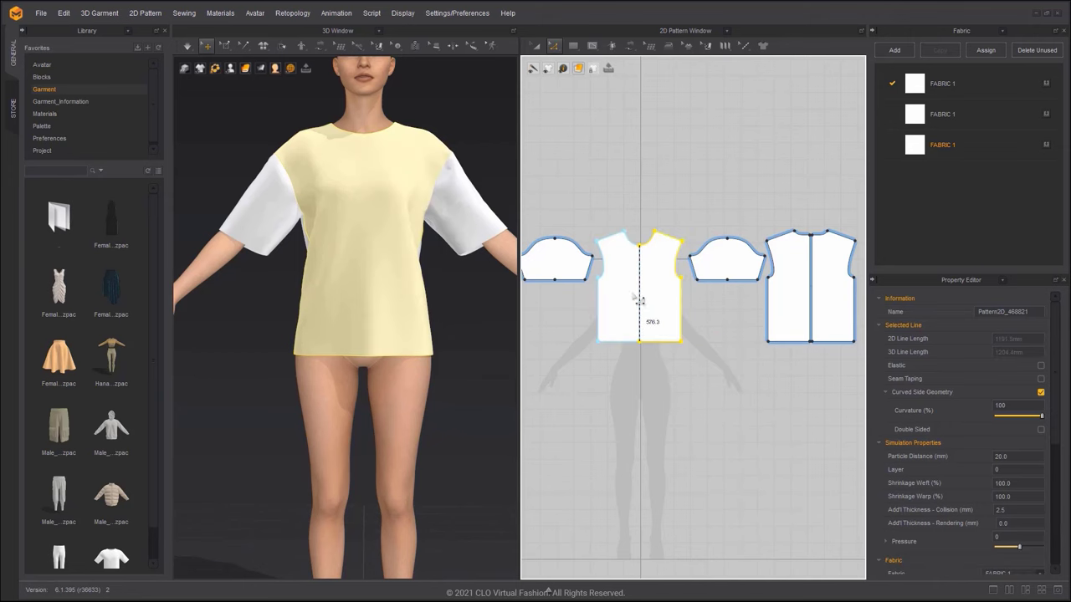
key(Escape)
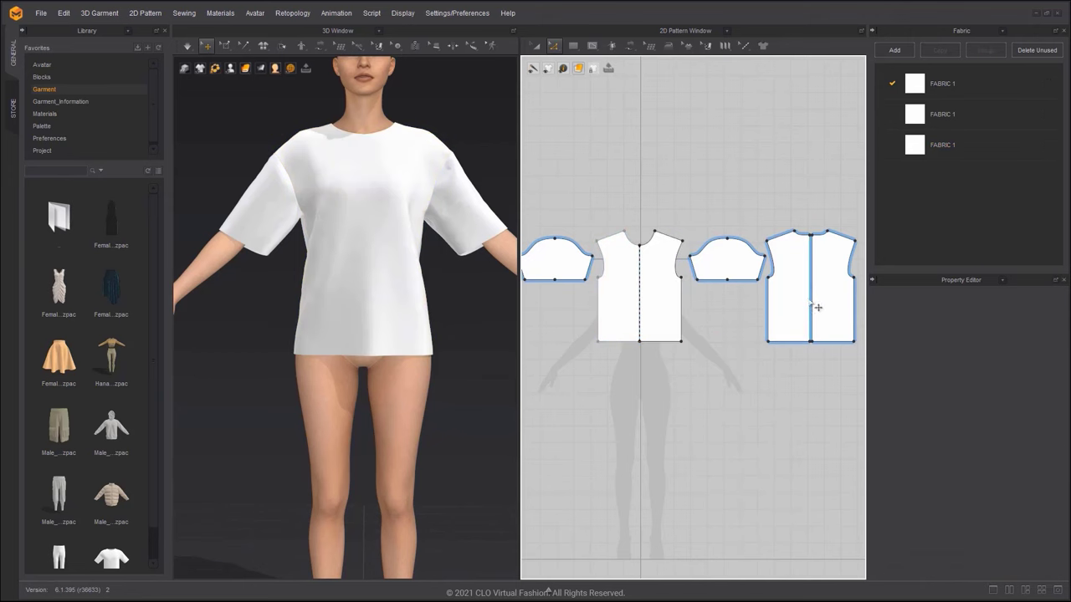
Step: Merge the two back halves into one piece along their centre line and simulate the garment
click(810, 303)
right_click(810, 298)
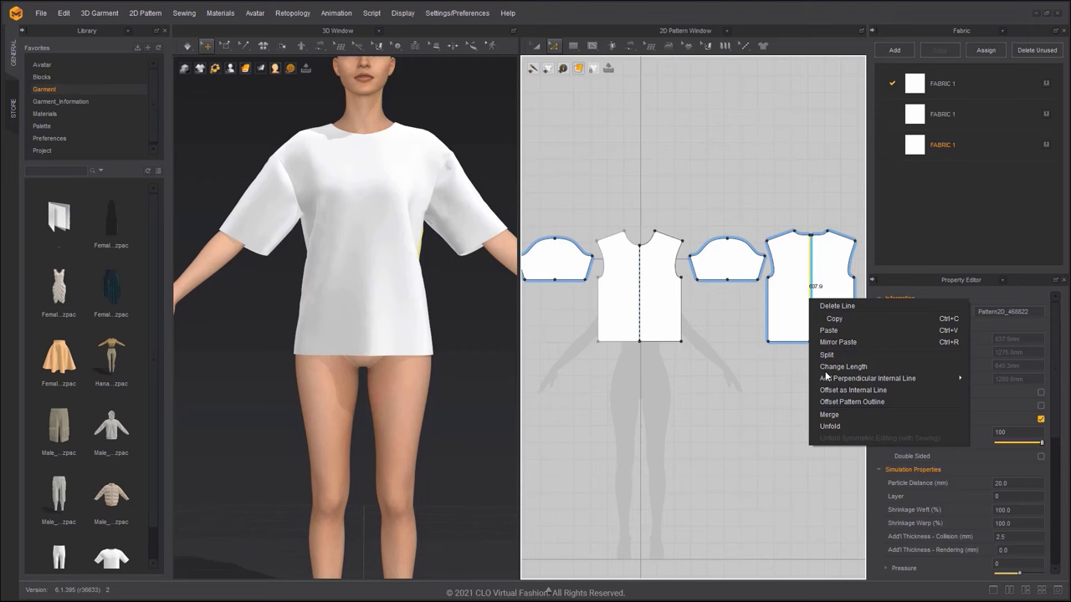
click(836, 417)
right_drag(439, 231, 187, 220)
right_drag(434, 272, 481, 260)
click(470, 284)
key(space)
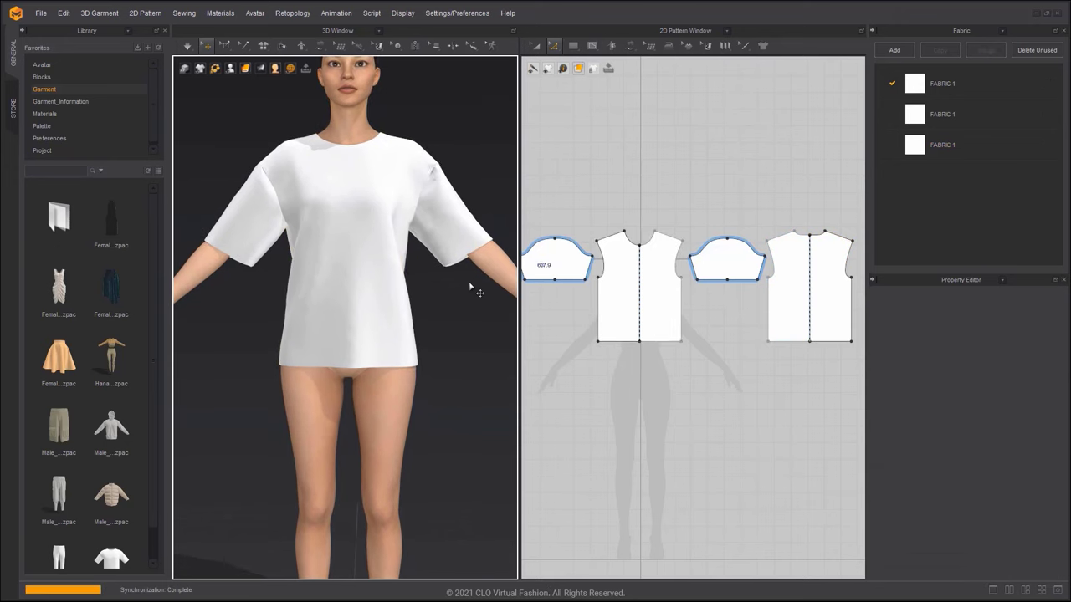
Step: Shorten the T-shirt by raising the front and back hem lines together by 50 mm
scroll(700, 363, up, 4)
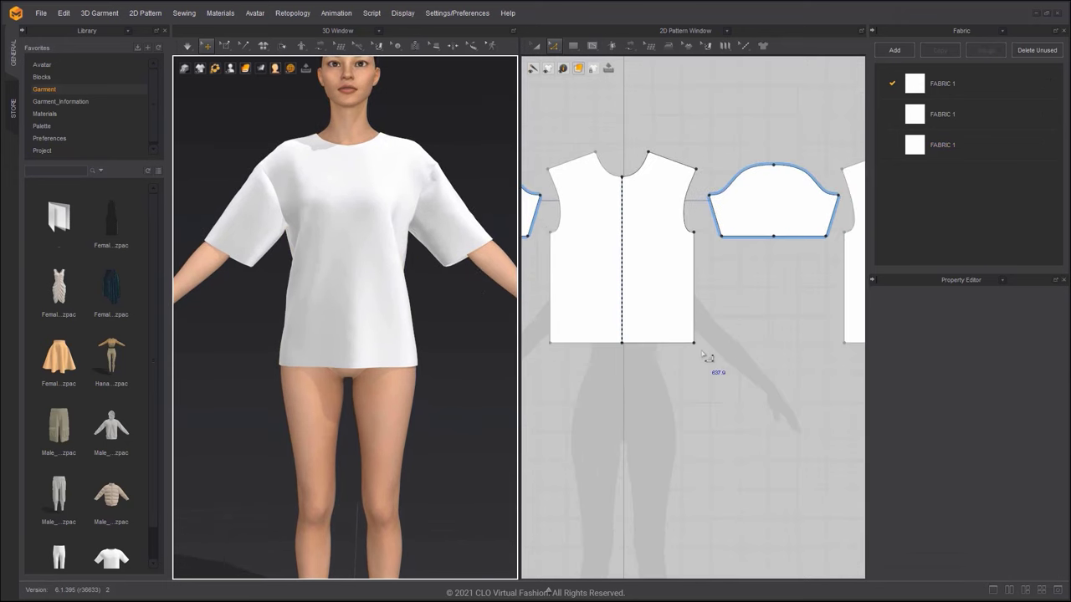
click(683, 347)
middle_drag(716, 342, 674, 365)
drag(644, 365, 645, 359)
key(Return)
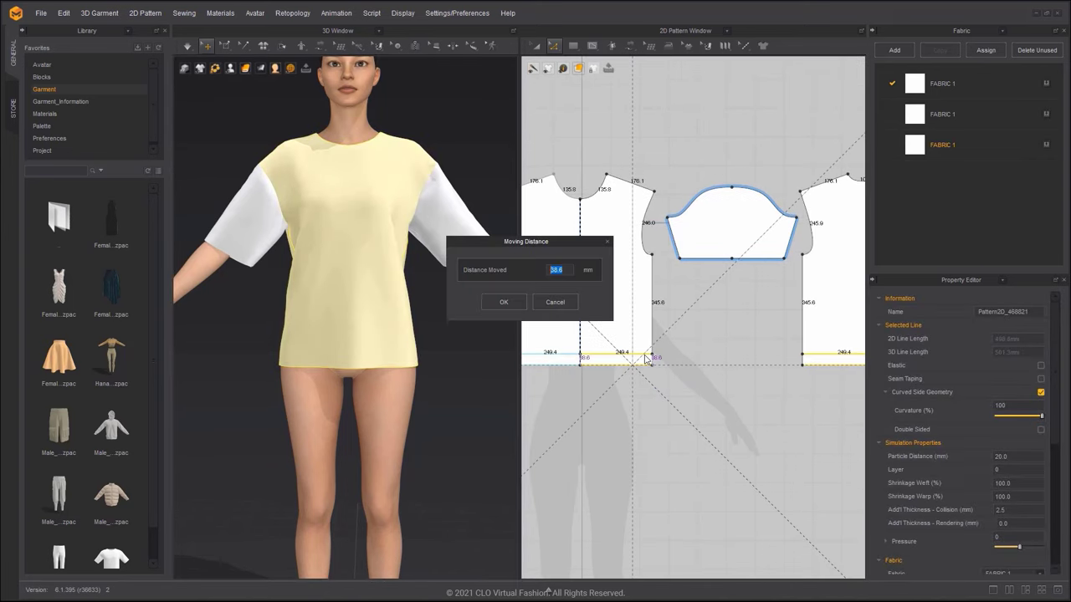
text(50)
key(Return)
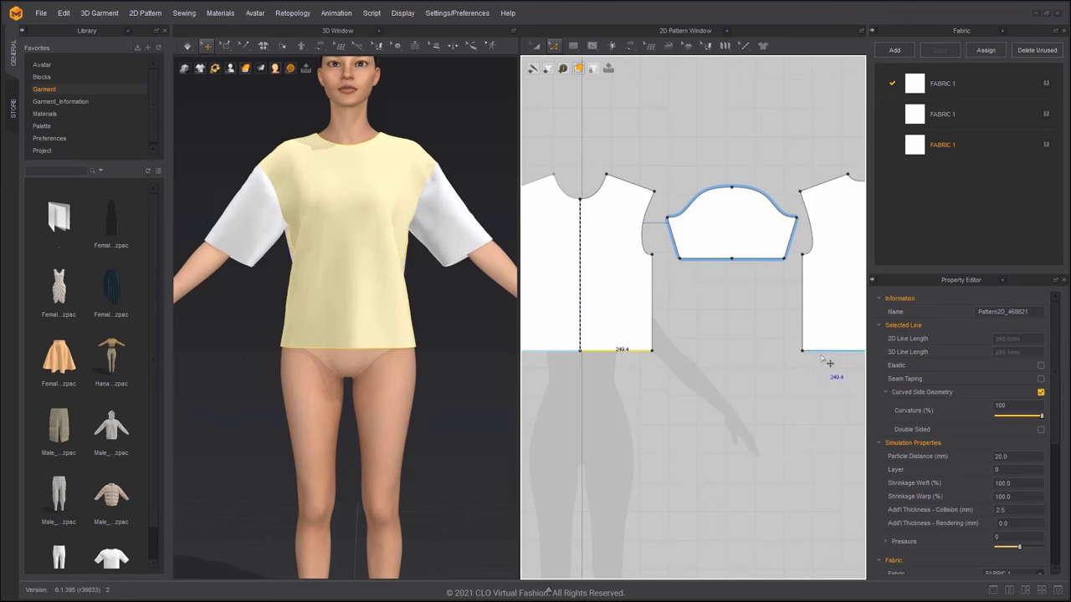
Step: Offset the front and back hems as internal lines at 45 mm and apply Cut & Sew along them
right_click(608, 358)
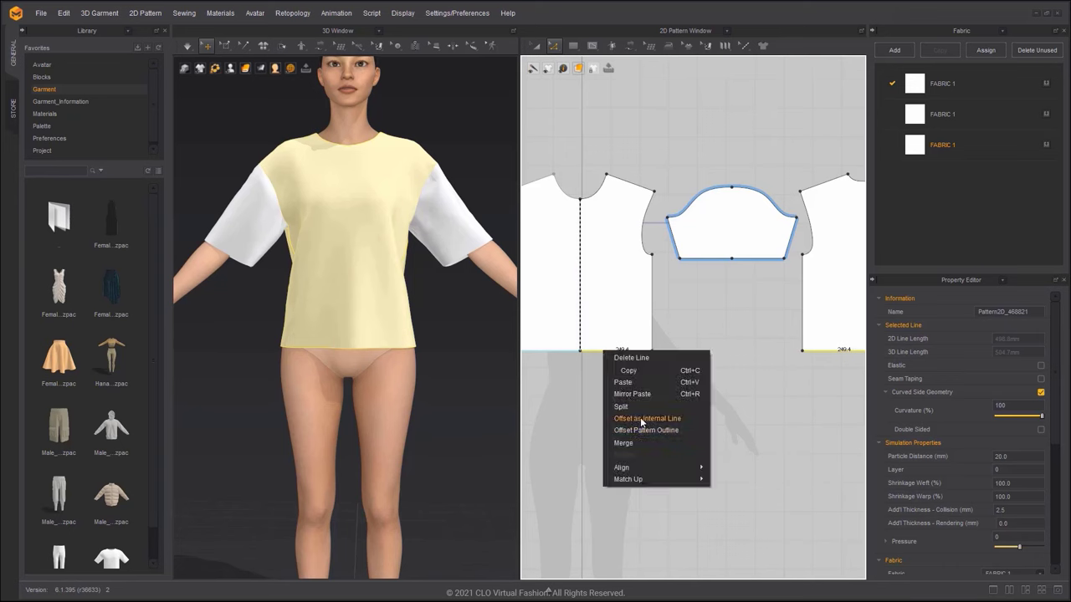
click(641, 420)
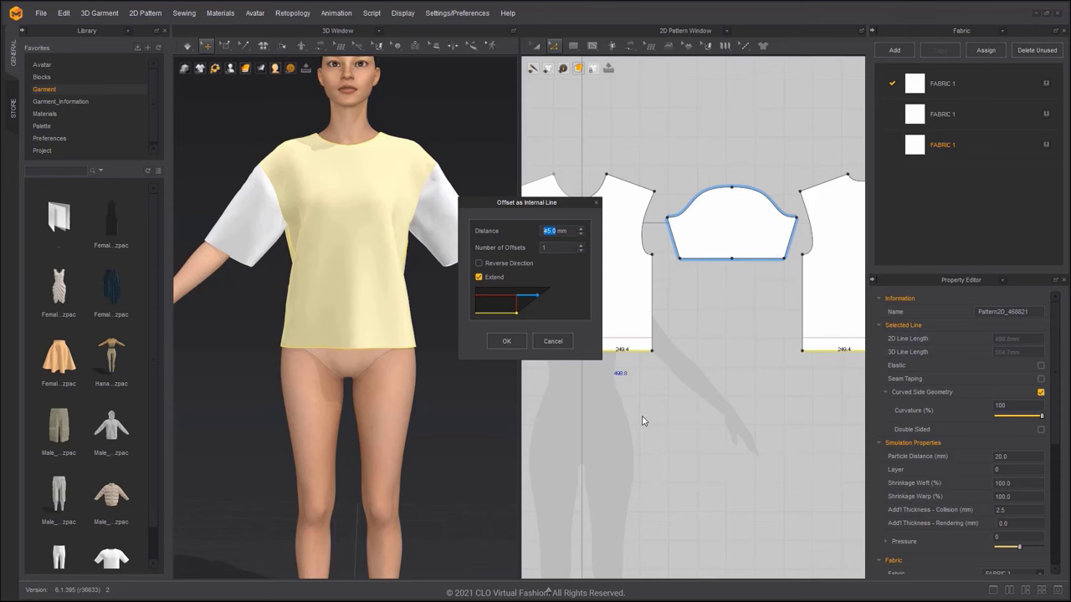
click(506, 340)
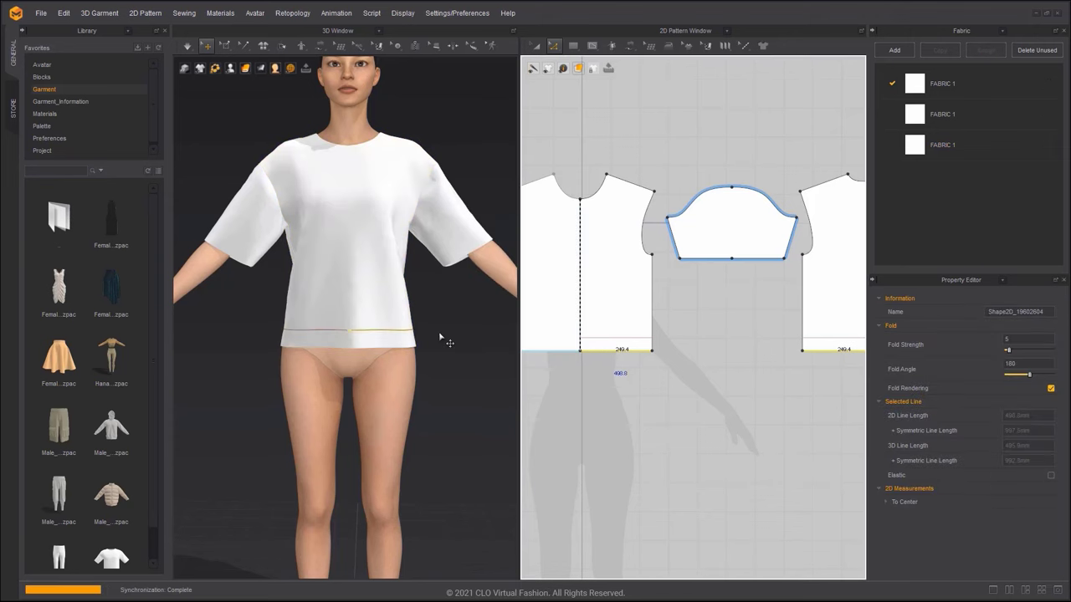
right_drag(438, 338, 384, 348)
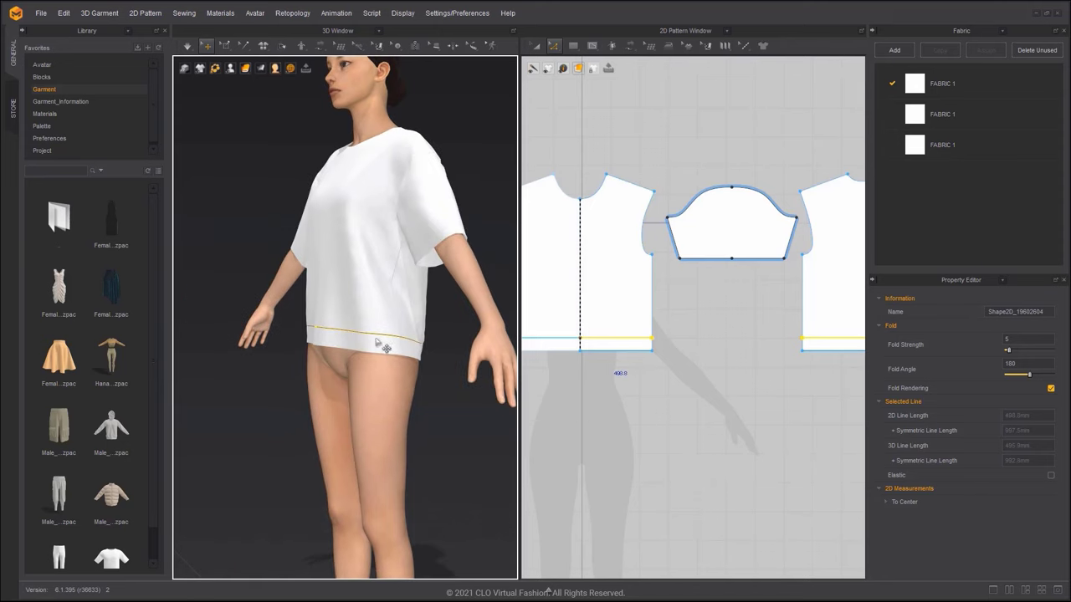
right_click(619, 343)
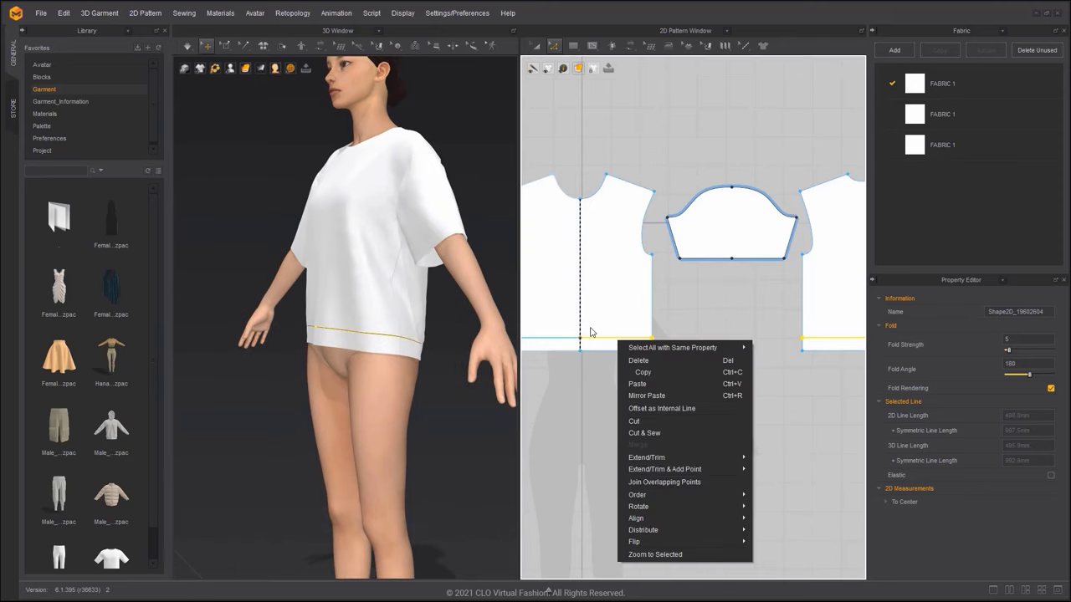
click(644, 433)
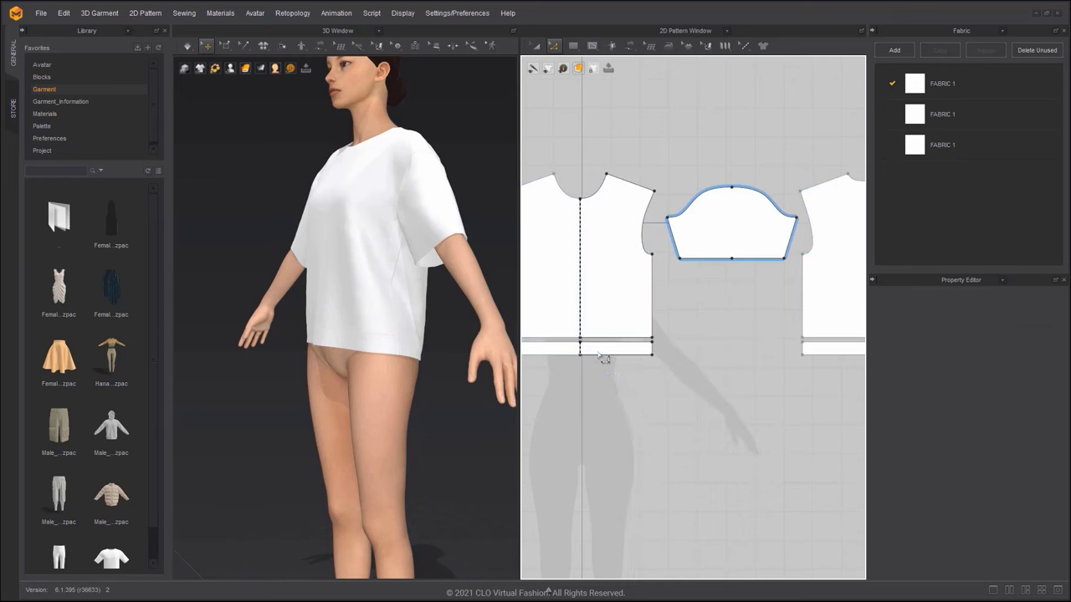
Step: Move the separated front and back hem bands further down, away from the body pieces
key(a)
click(606, 355)
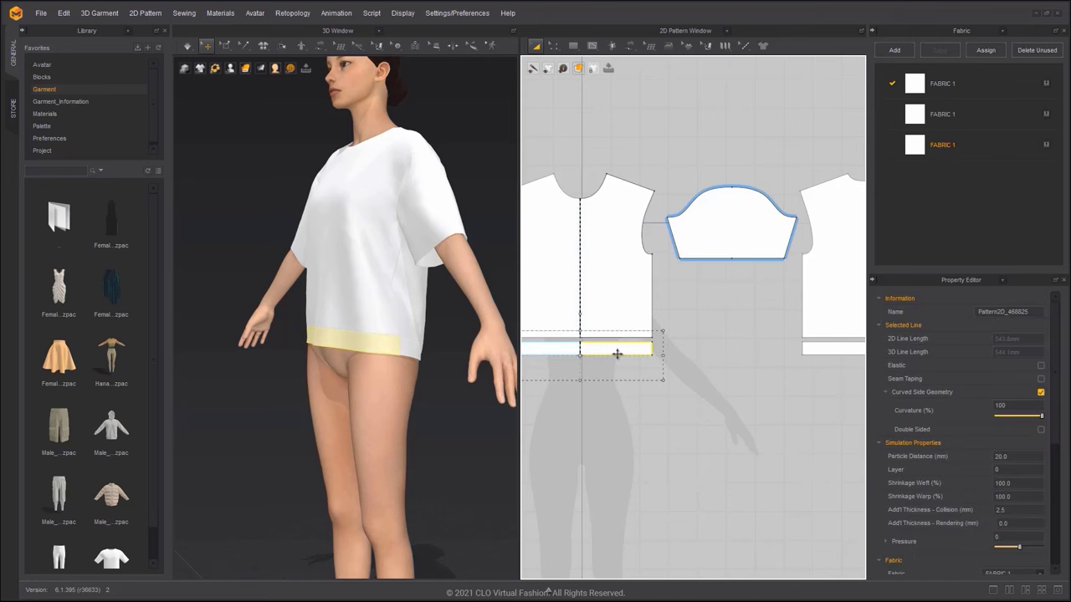
drag(617, 351, 625, 362)
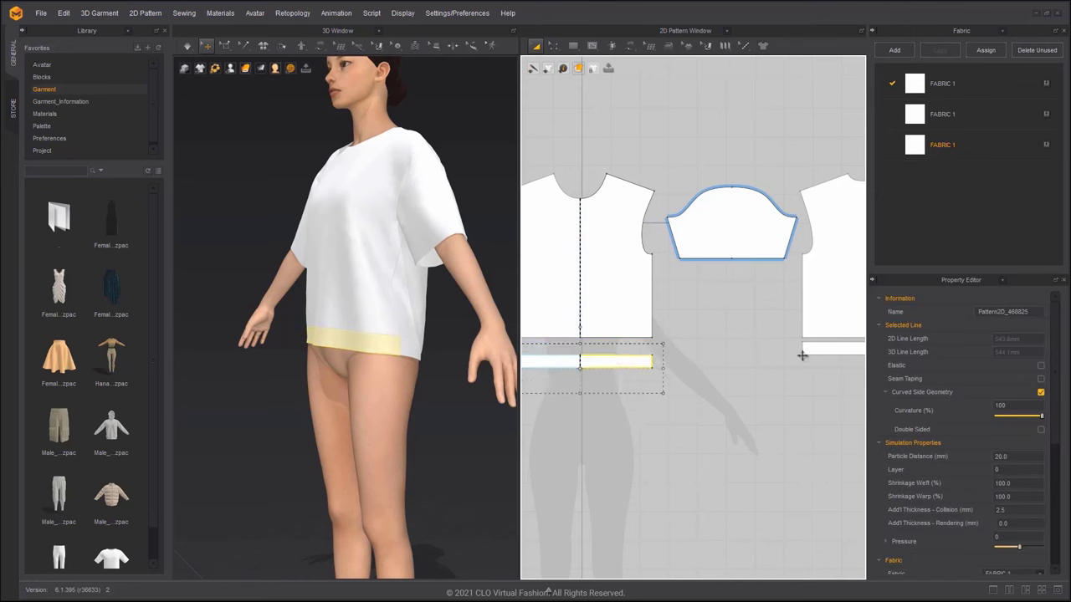
drag(822, 351, 823, 362)
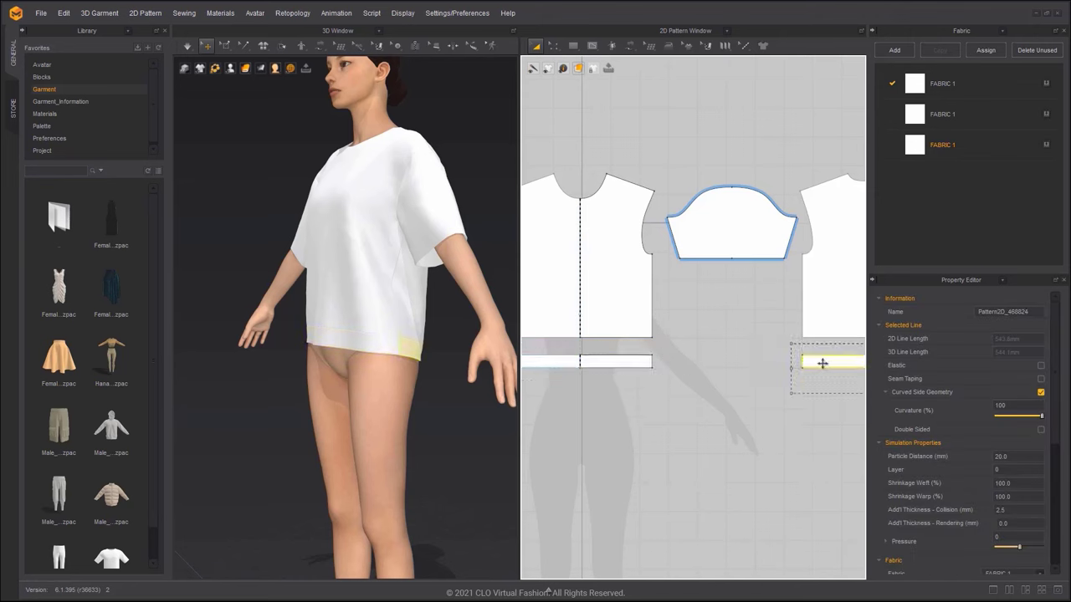
click(670, 344)
Step: Widen the front body by moving the lower end of its side seam 30 mm outward along the hem
key(z)
scroll(653, 338, up, 3)
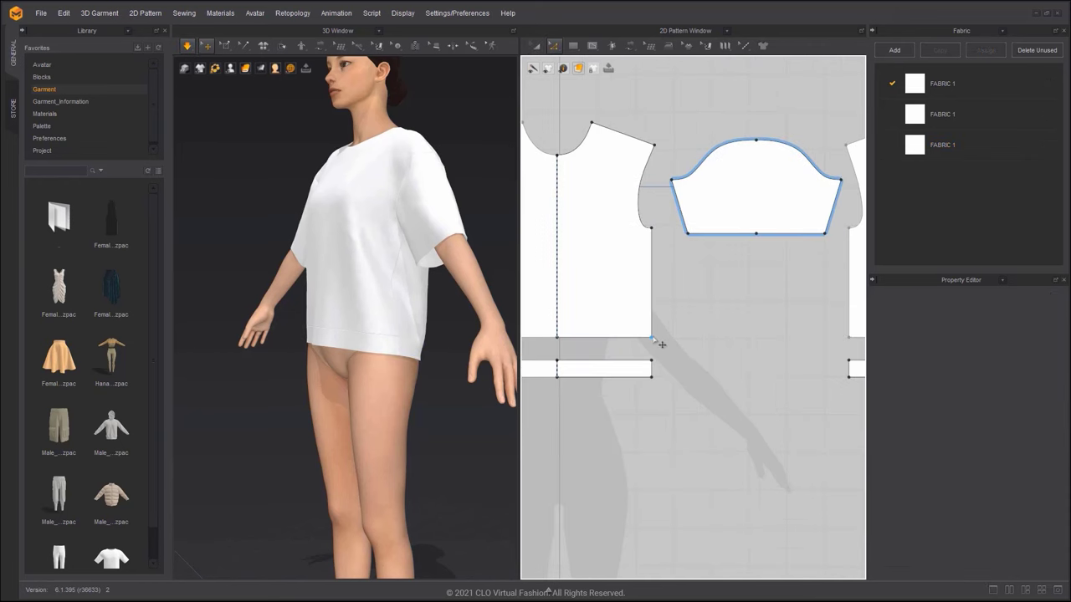
mouse_move(661, 344)
mouse_down()
mouse_move(672, 349)
mouse_move(664, 343)
mouse_up()
right_click(663, 344)
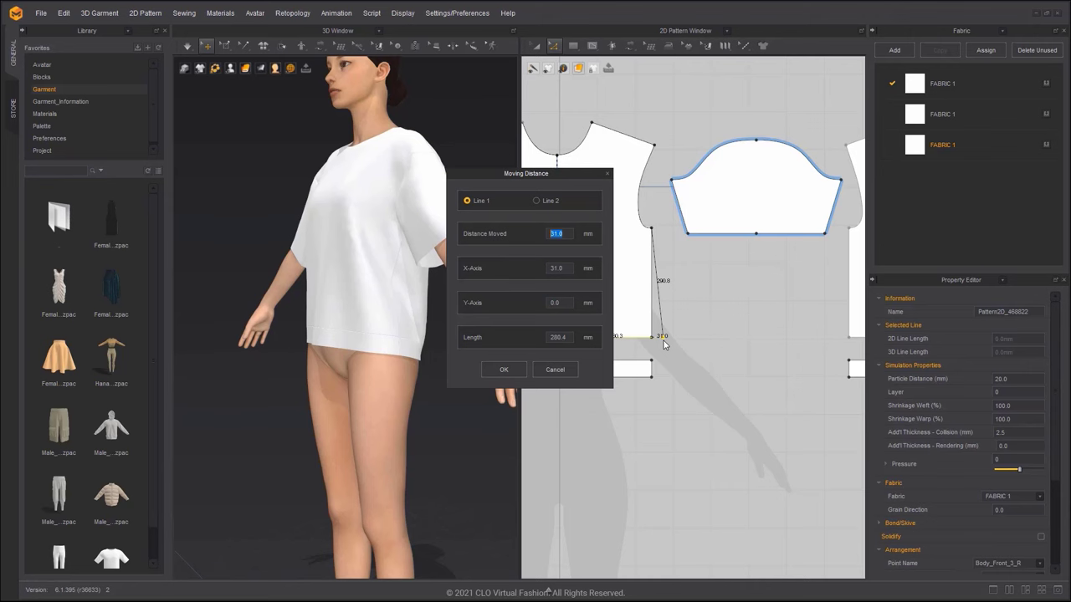
text(30)
key(Return)
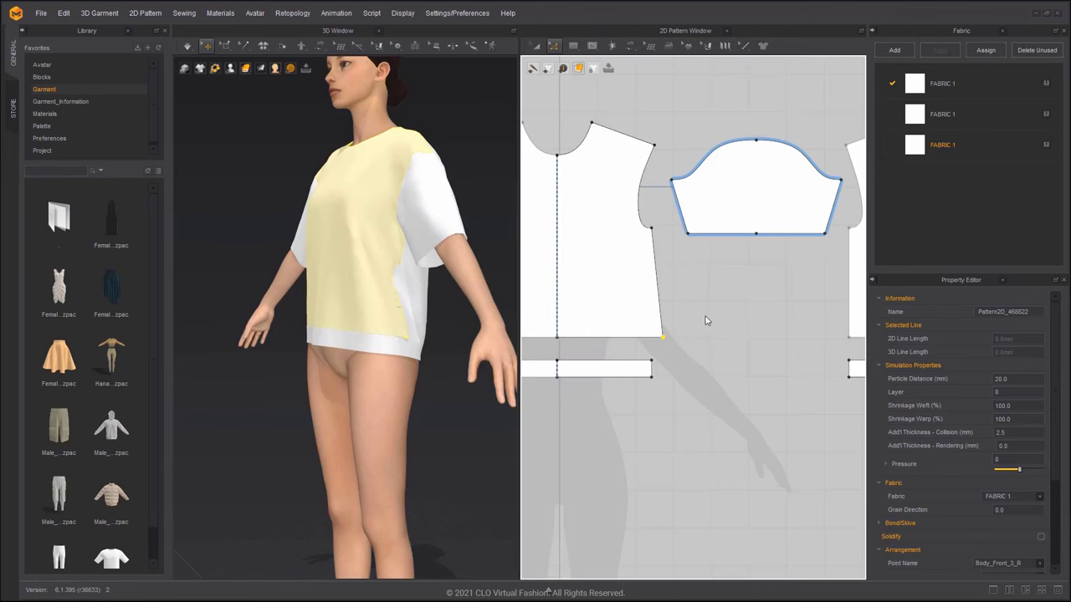
Step: Widen the back body by moving the lower end of its side seam 30 mm outward along the hem
middle_drag(709, 321, 624, 314)
click(762, 332)
drag(763, 332, 753, 330)
right_click(753, 331)
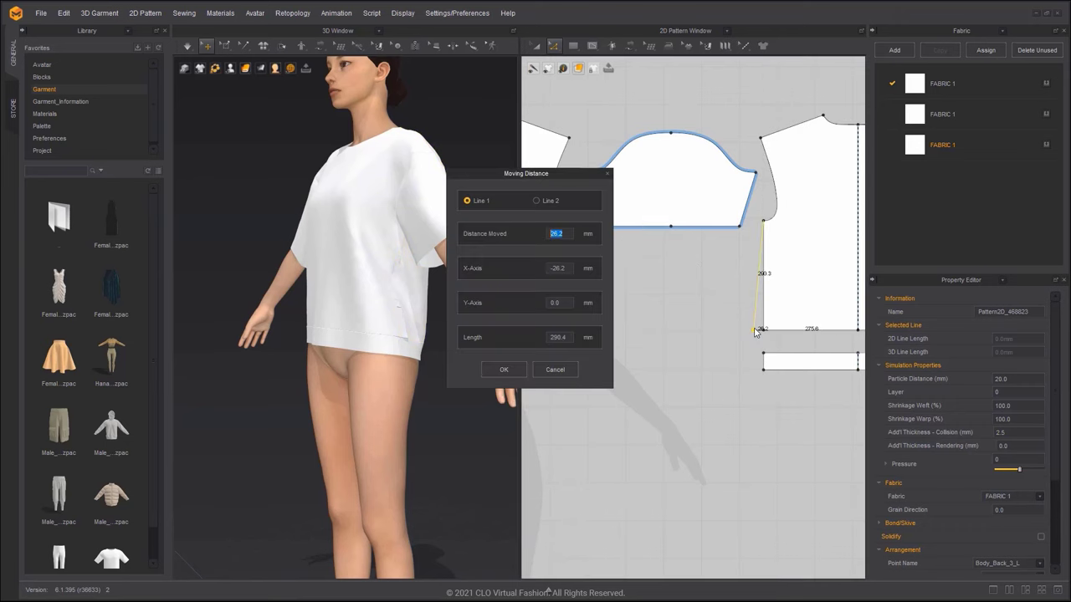
text(30)
key(Return)
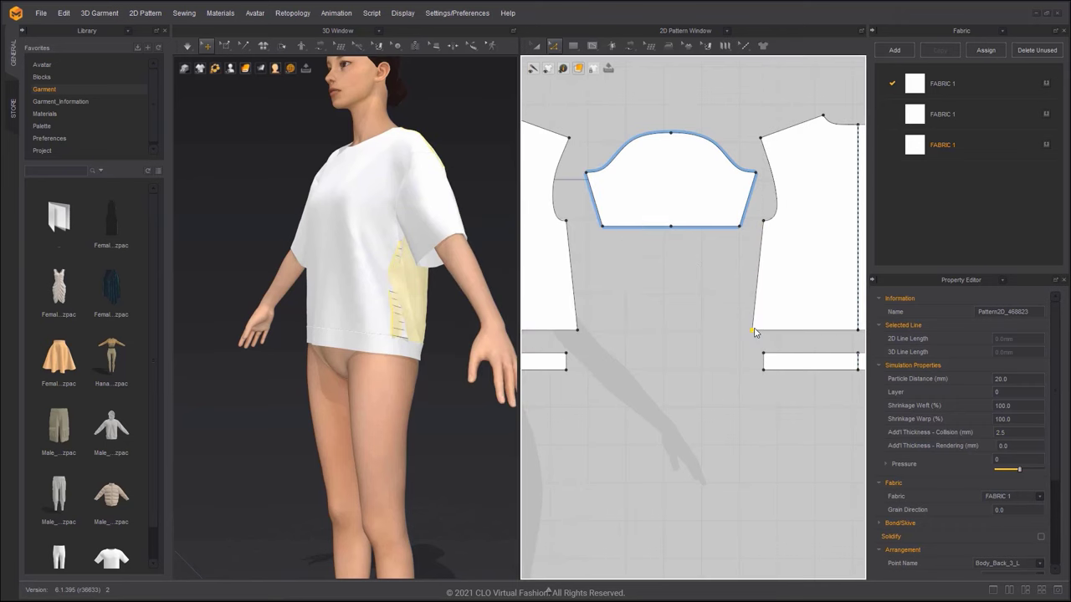
click(694, 310)
Step: Lower the centre point of the back body's hem straight down using an exact moving distance
middle_drag(757, 327, 727, 318)
middle_drag(805, 332, 753, 318)
scroll(754, 318, up, 2)
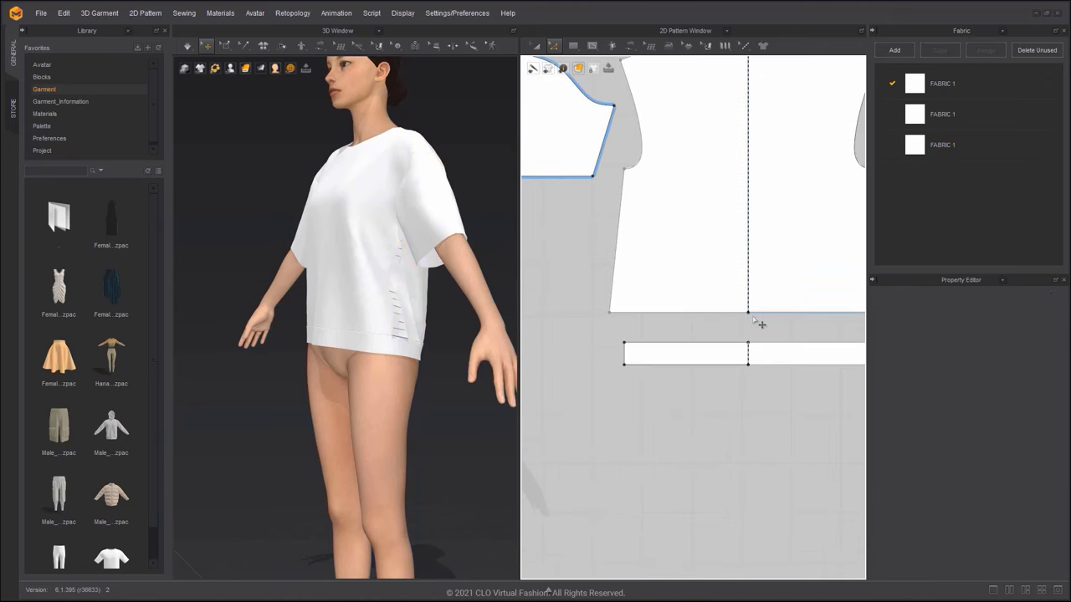
click(755, 321)
key(Return)
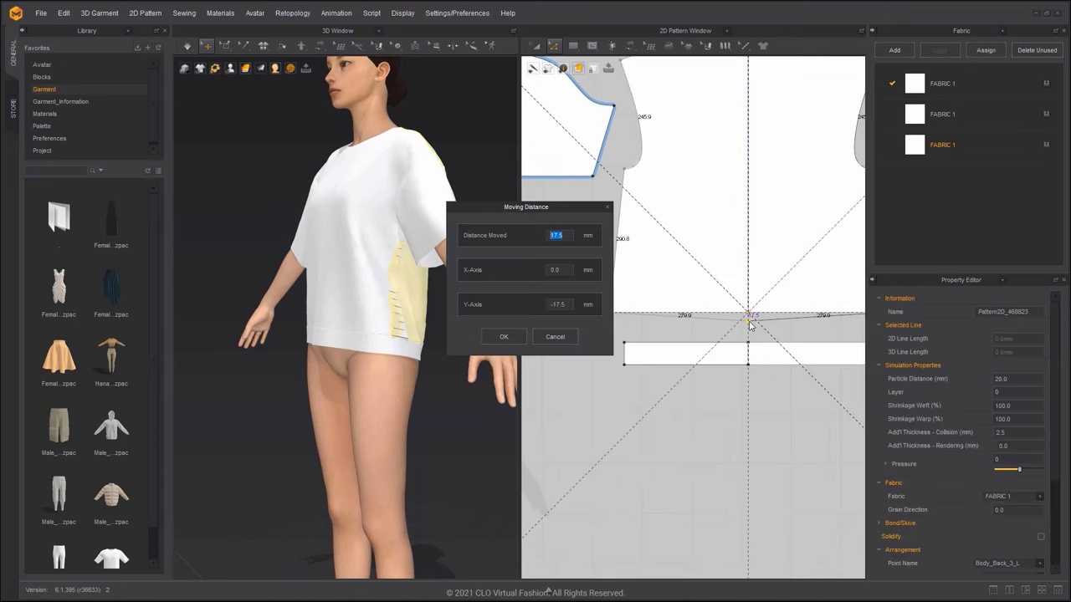
key(Return)
Step: Lower the centre point of the front body's hem straight down using an exact moving distance
scroll(729, 329, down, 4)
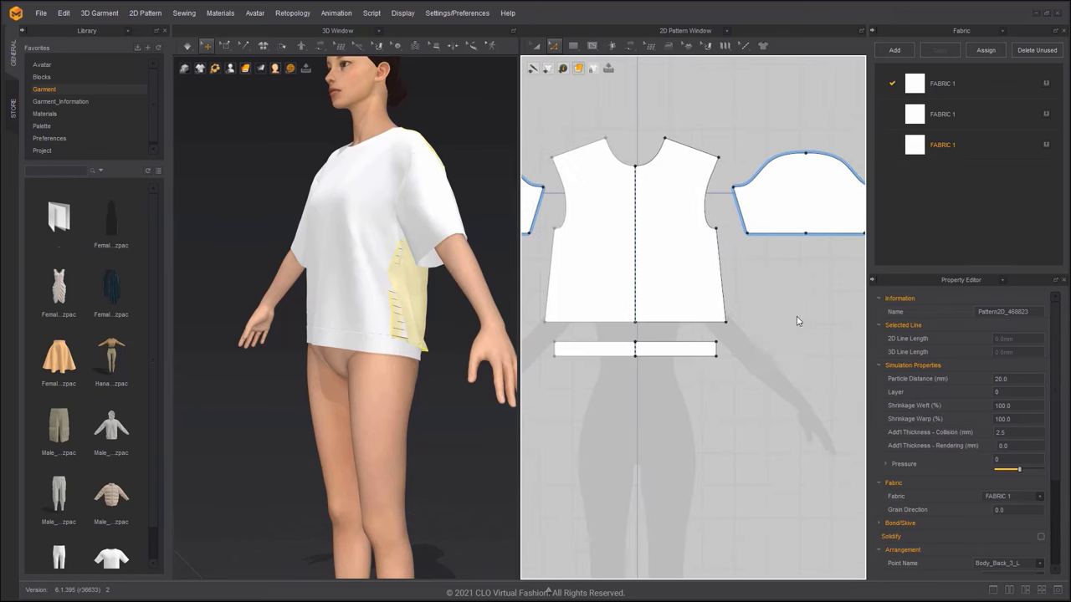
scroll(688, 317, up, 2)
click(619, 326)
key(Return)
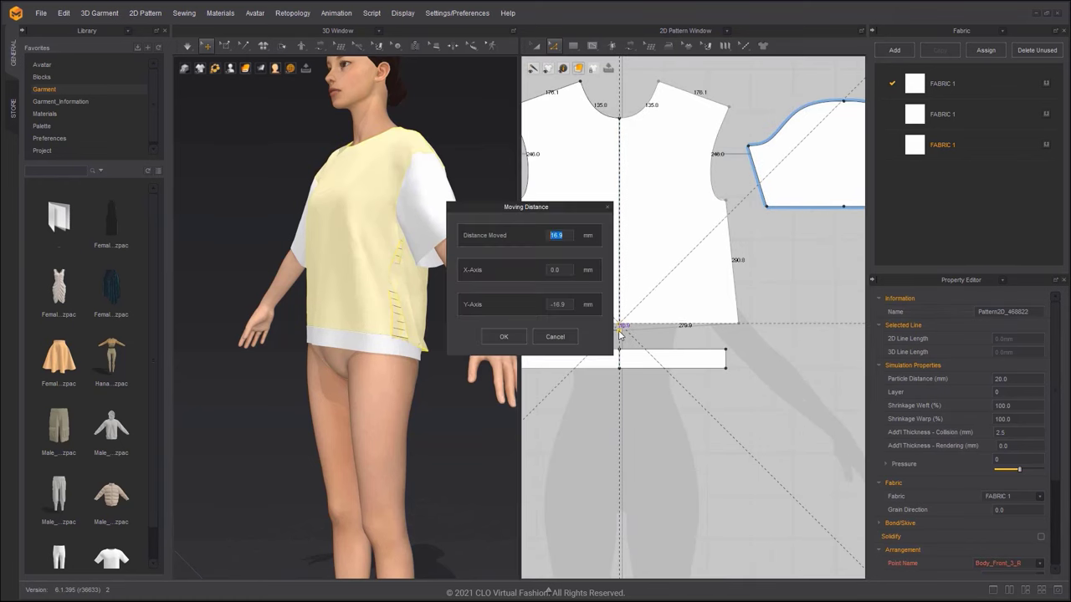
key(Return)
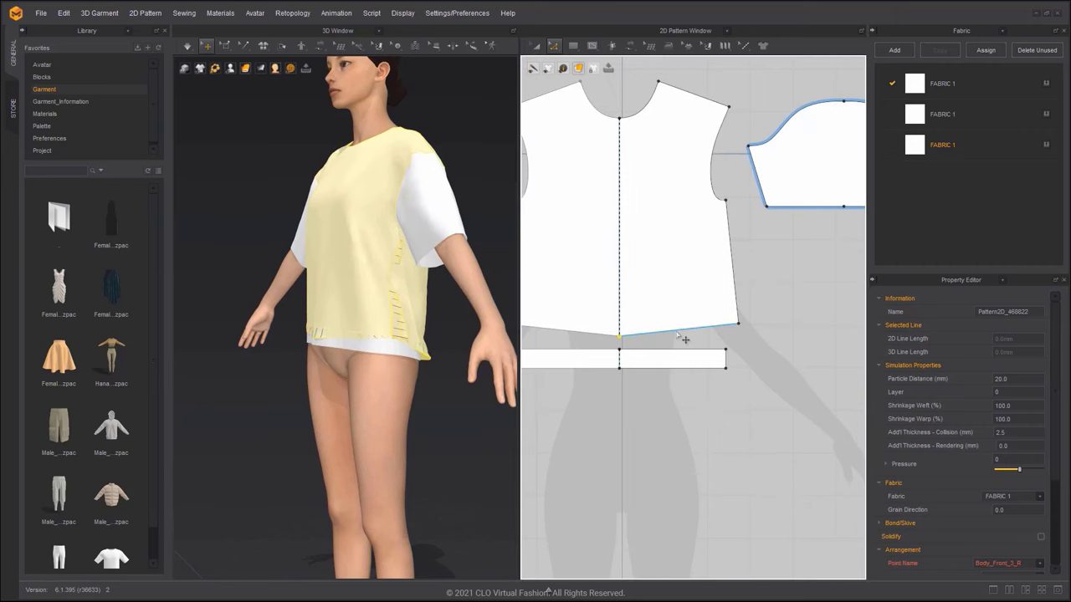
Step: Use Edit Curvature to round the front body's hem into a smooth curve from the centre line to the side seams
scroll(673, 345, up, 2)
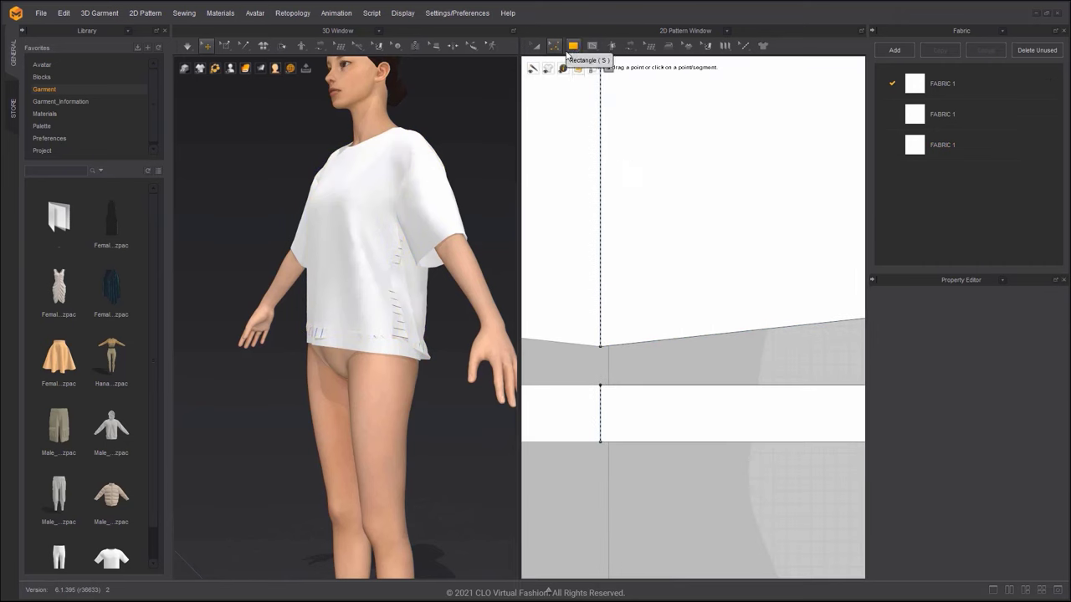
click(554, 47)
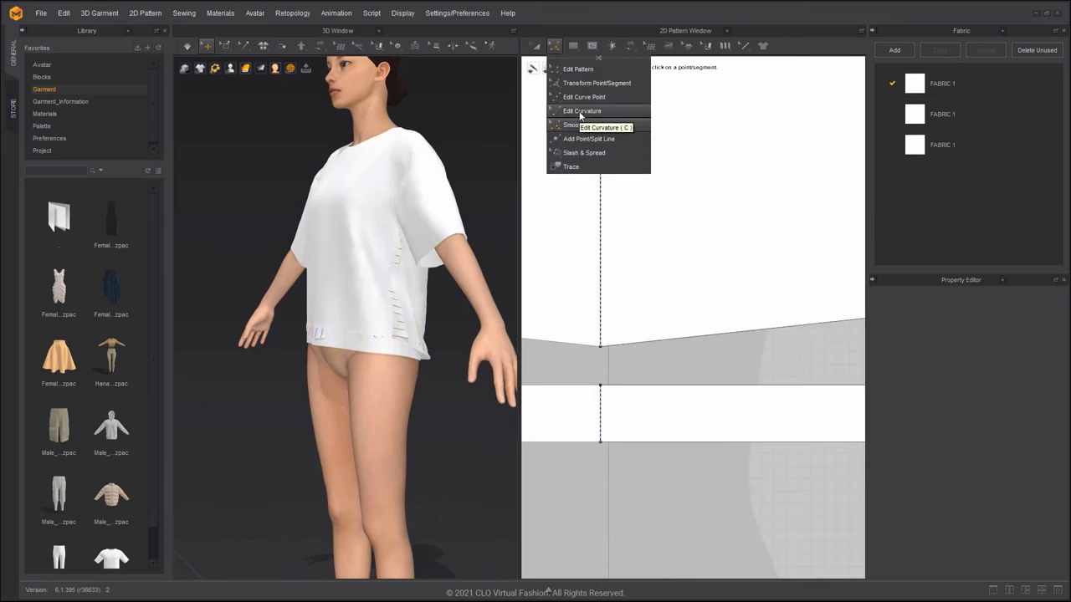
click(581, 111)
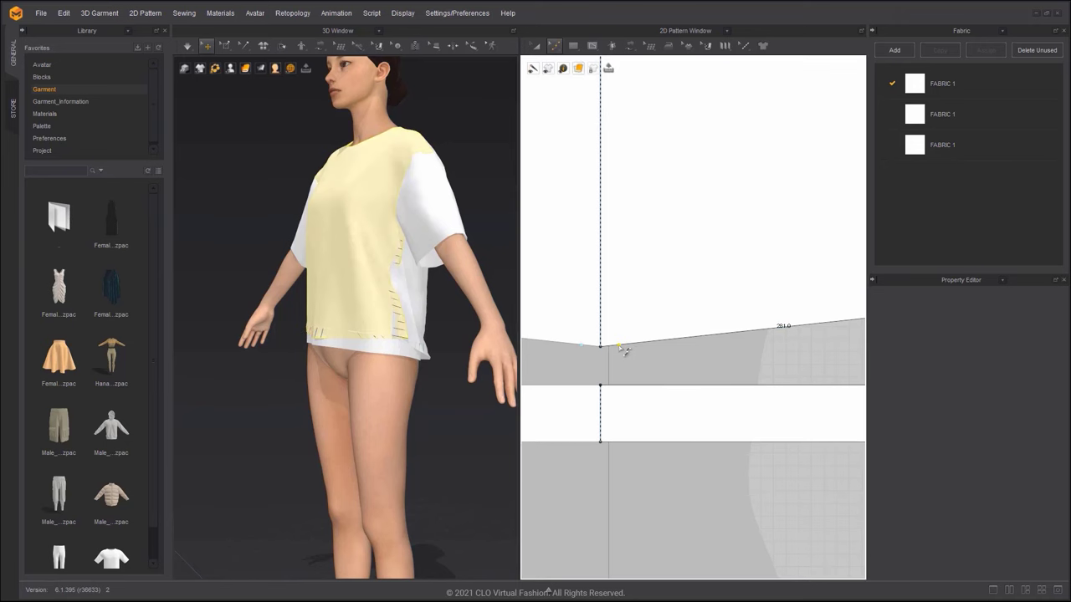
scroll(626, 355, down, 3)
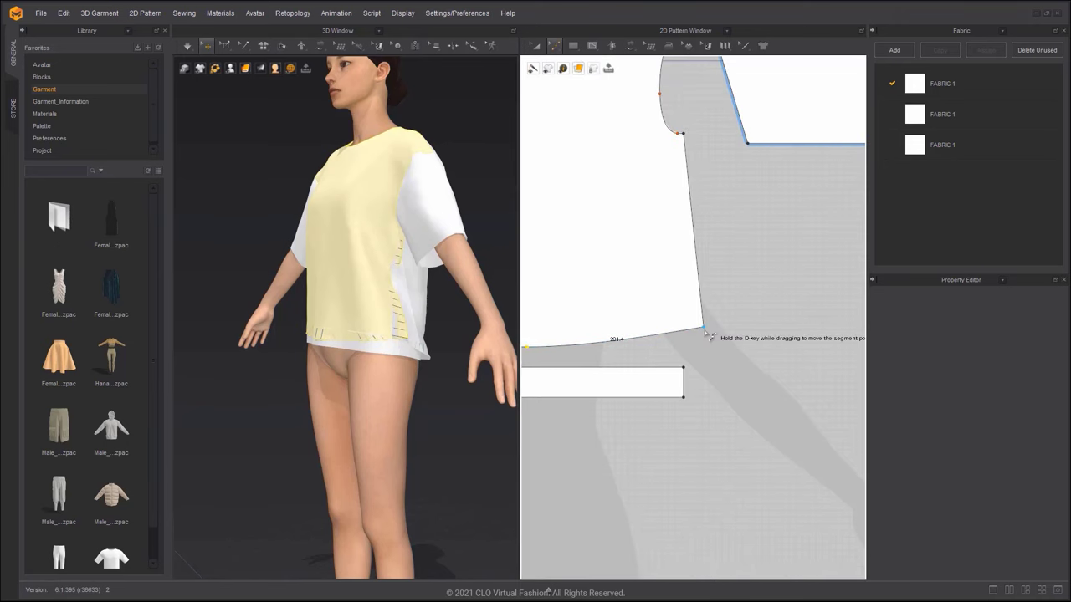
scroll(707, 333, up, 2)
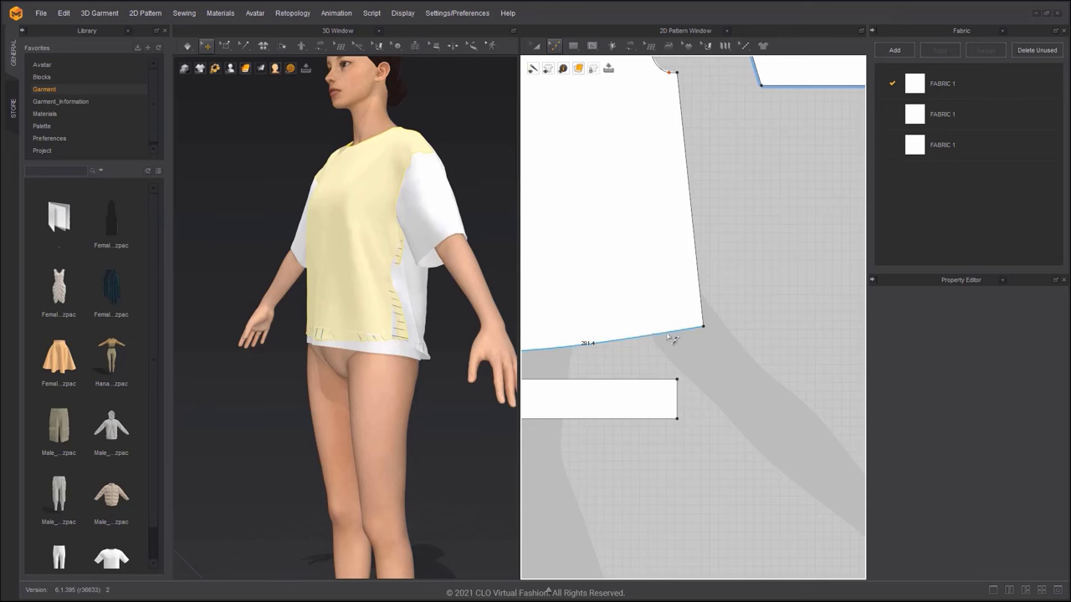
Step: Round the back body's hem into a smooth curve from the centre line to the side seams
scroll(697, 332, down, 5)
middle_drag(762, 332, 489, 327)
scroll(815, 362, up, 4)
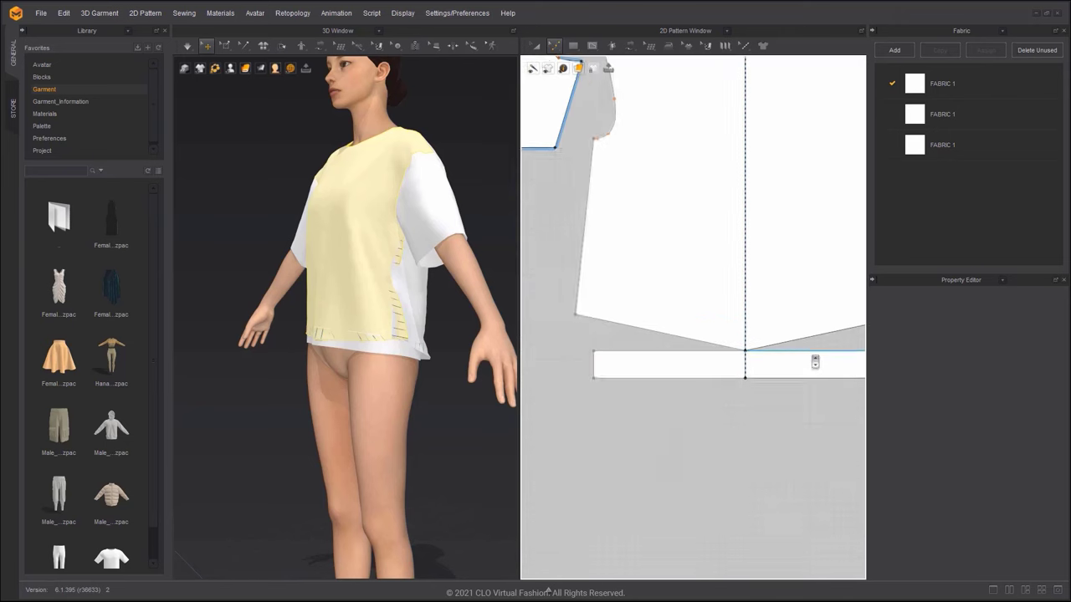
click(708, 348)
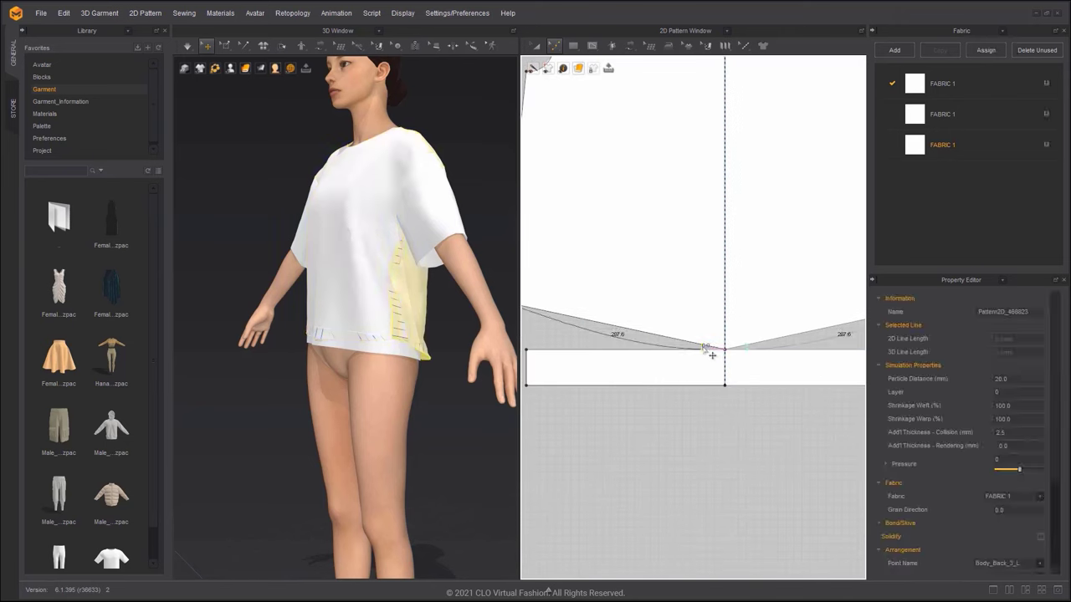
scroll(711, 356, down, 3)
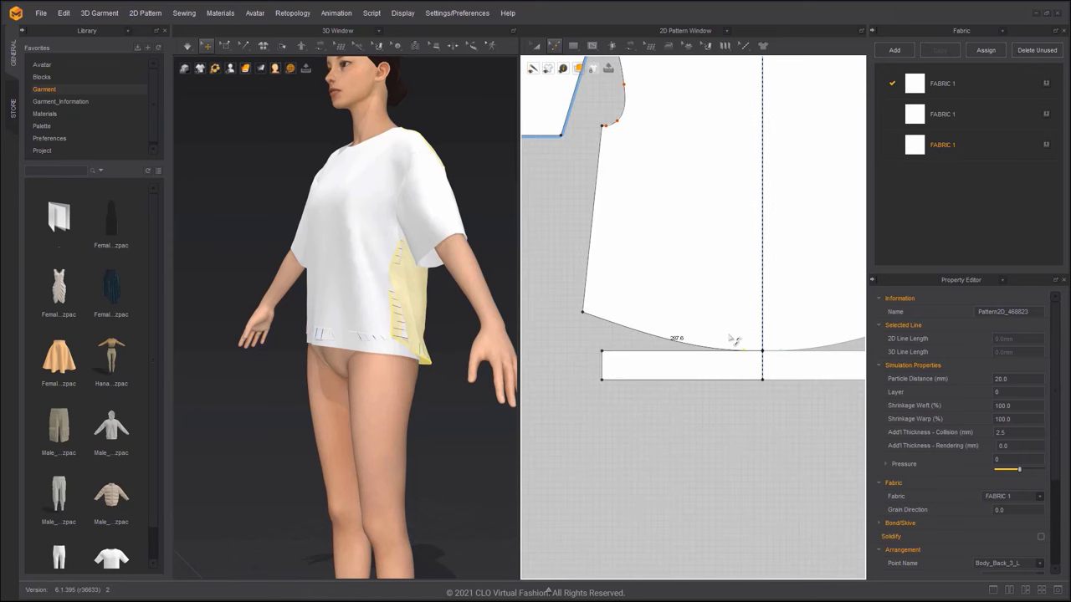
scroll(761, 350, up, 1)
Step: Move the back body pattern slightly up, clear of its hem band, and simulate the garment
key(a)
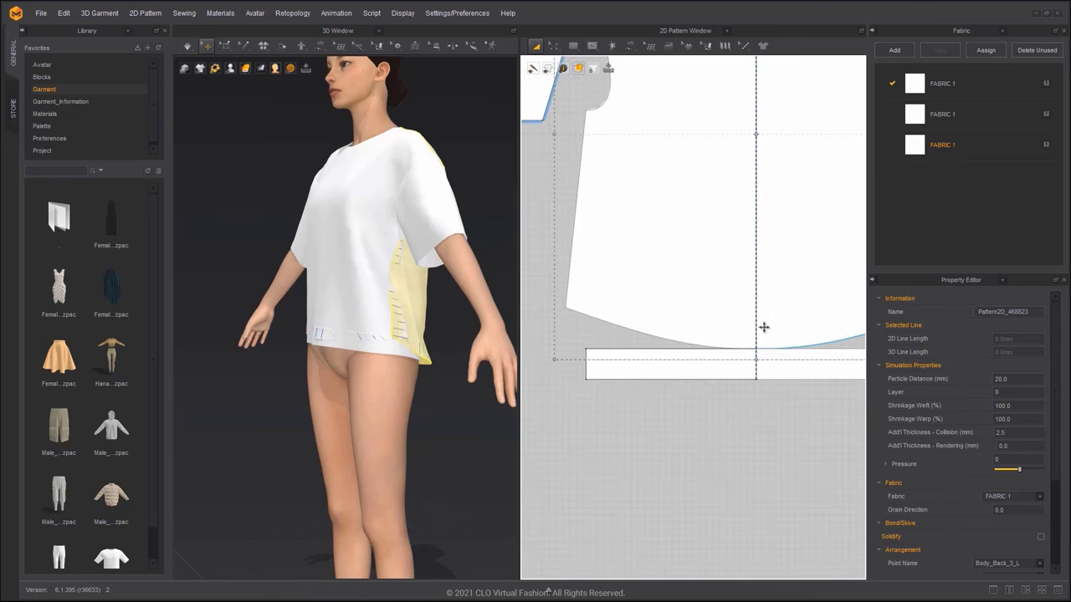
drag(762, 327, 762, 315)
right_drag(450, 347, 372, 364)
key(space)
key(z)
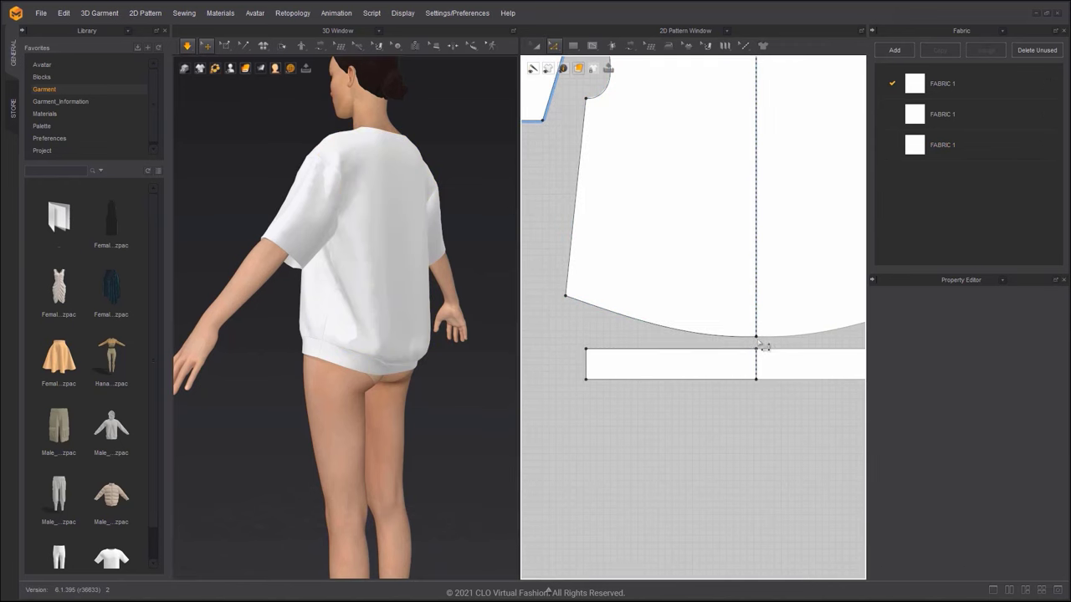
Step: Raise the centre point of the back body's hem to flatten its curve, and simulate while pulling the back fabric upward
drag(758, 338, 734, 320)
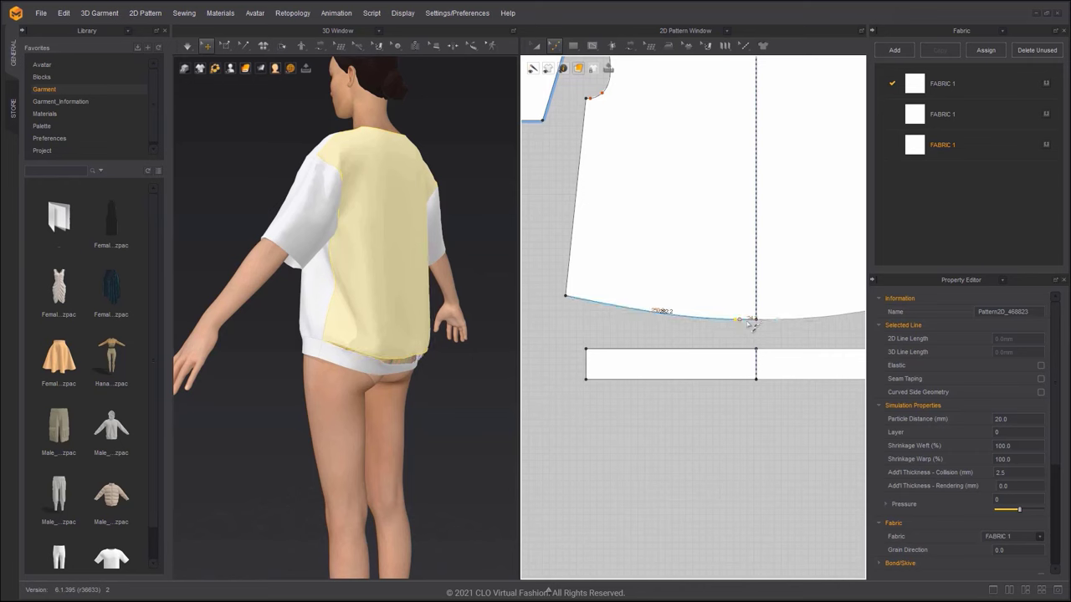
click(419, 305)
drag(412, 299, 420, 275)
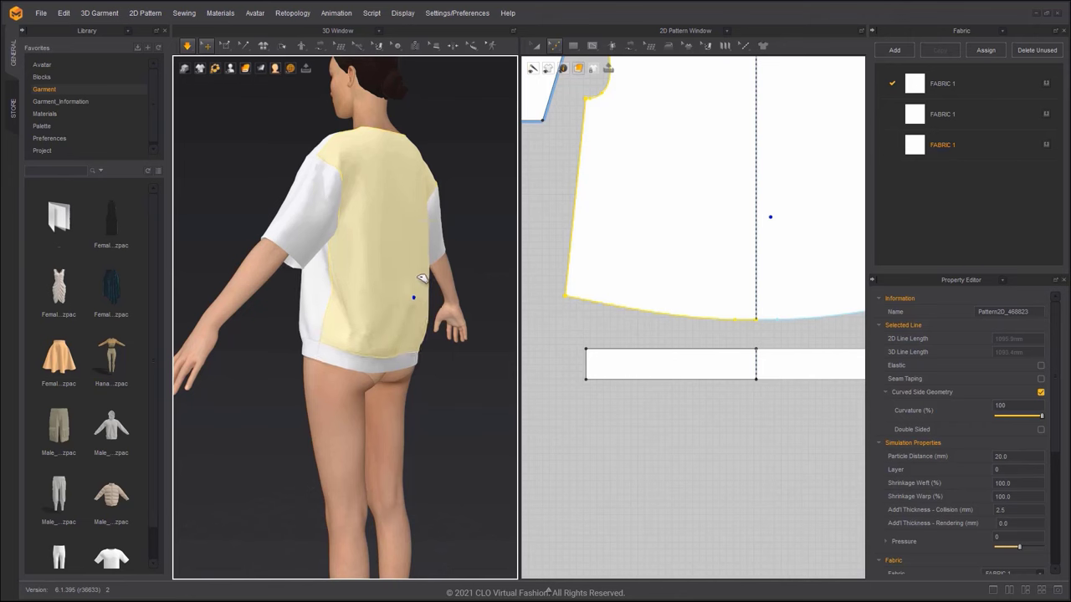
Step: Raise the back hem's centre point slightly more, adjust its curve handle, and restart the simulation
click(763, 339)
scroll(728, 333, down, 2)
scroll(735, 330, up, 2)
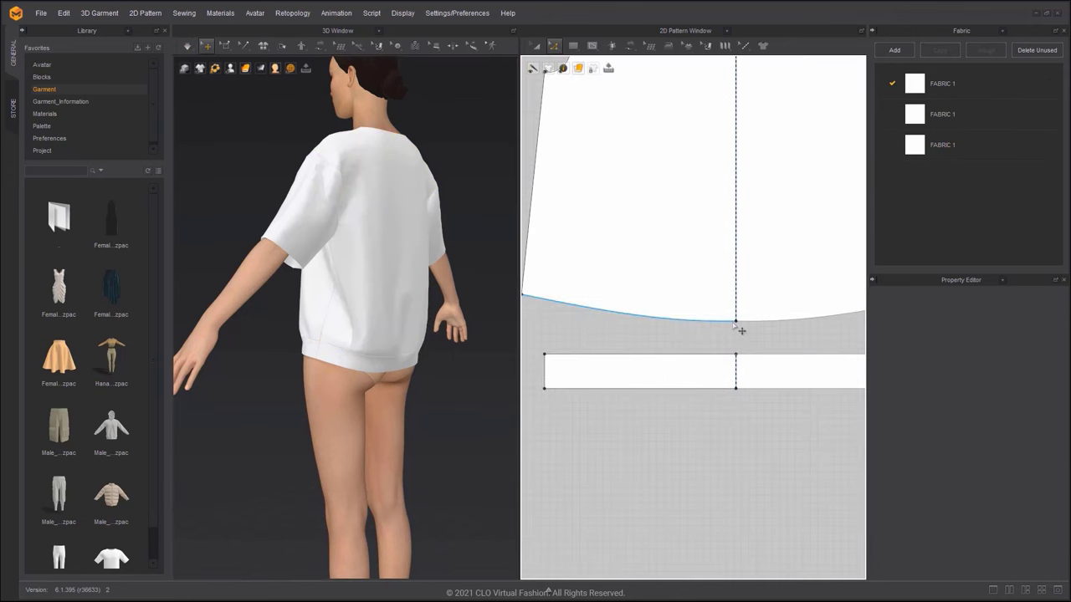
click(735, 326)
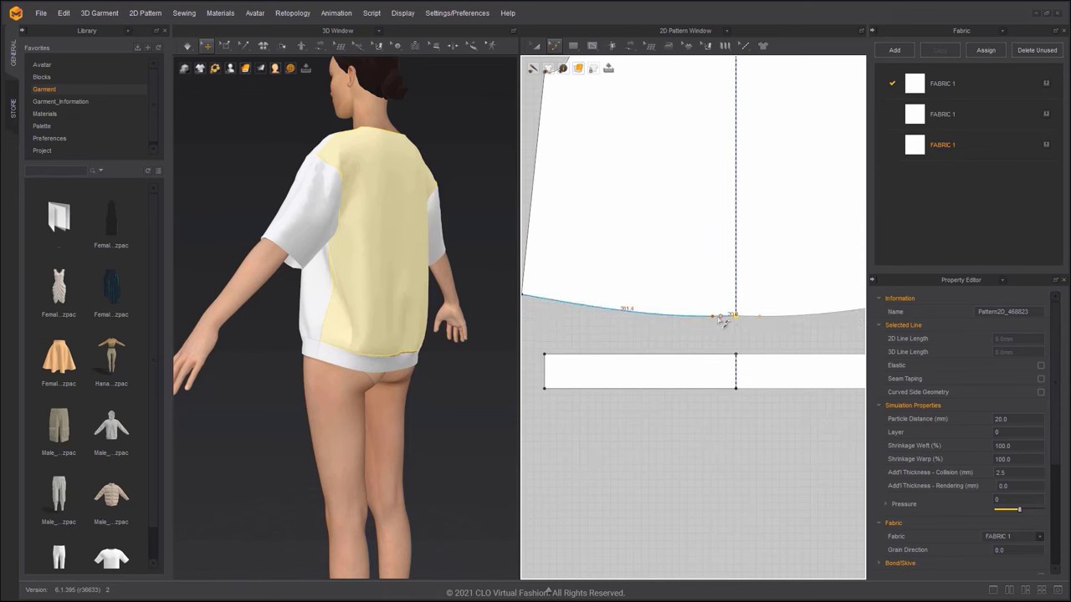
drag(712, 317, 733, 323)
key(space)
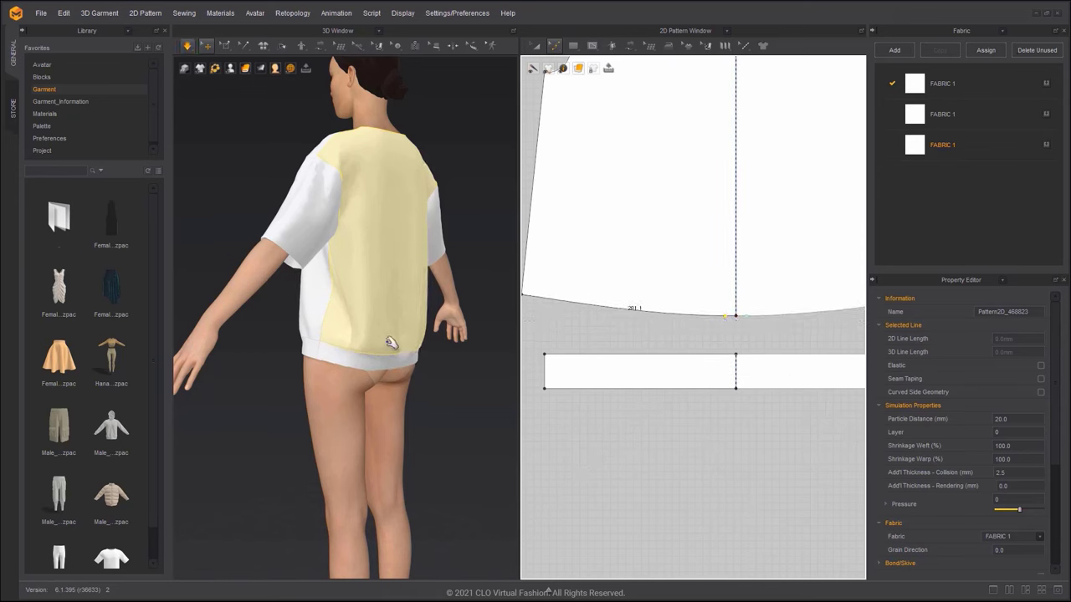
Step: Widen the front body at the underarm by moving the upper end of its side seam outward using an exact moving distance
right_drag(391, 341, 545, 354)
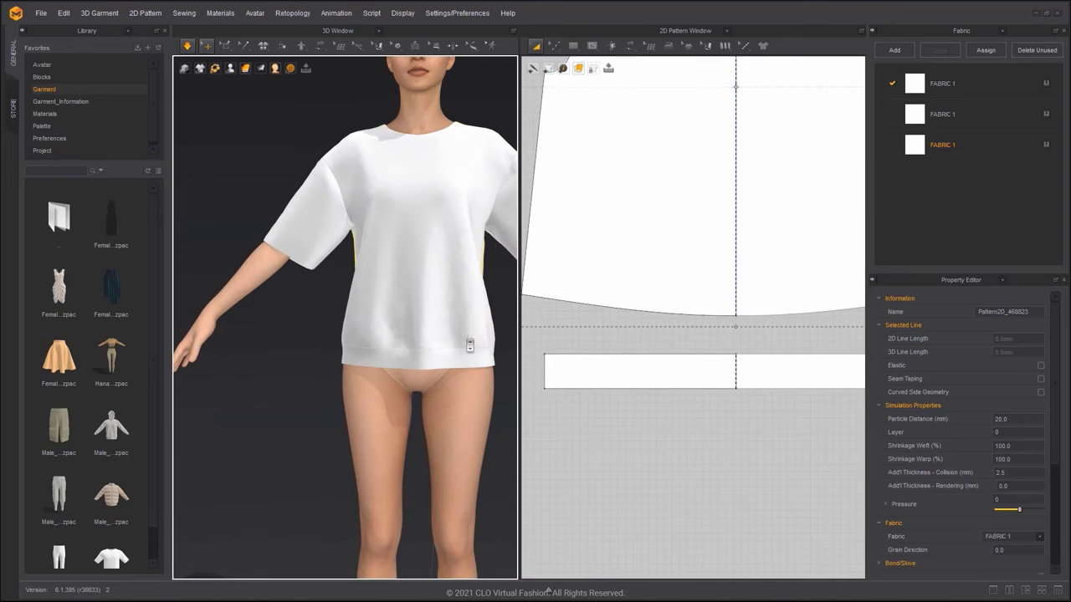
scroll(470, 346, down, 3)
middle_drag(454, 349, 440, 353)
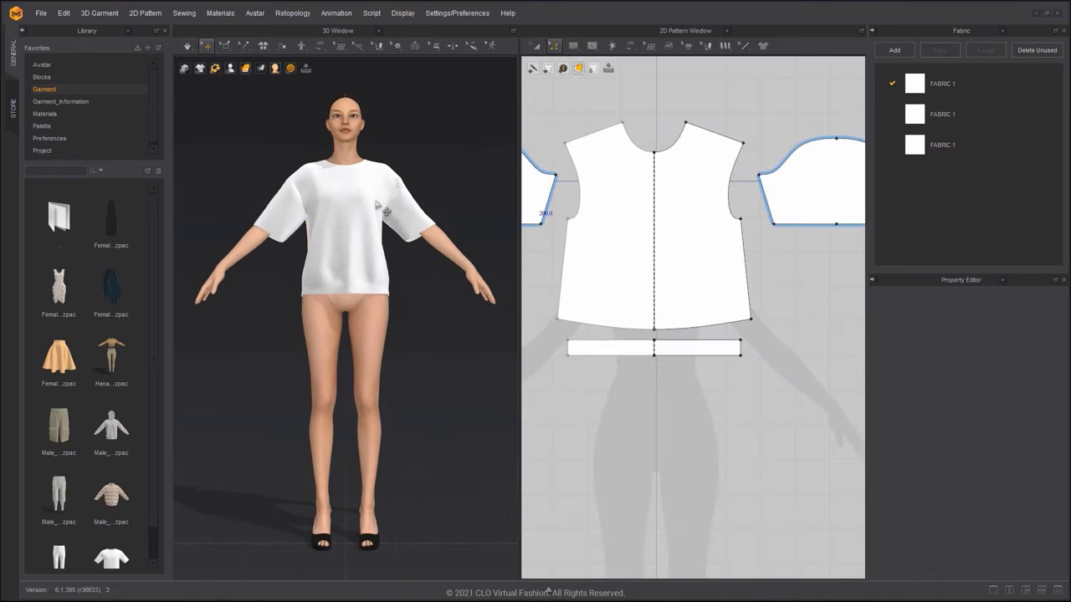
scroll(376, 203, up, 4)
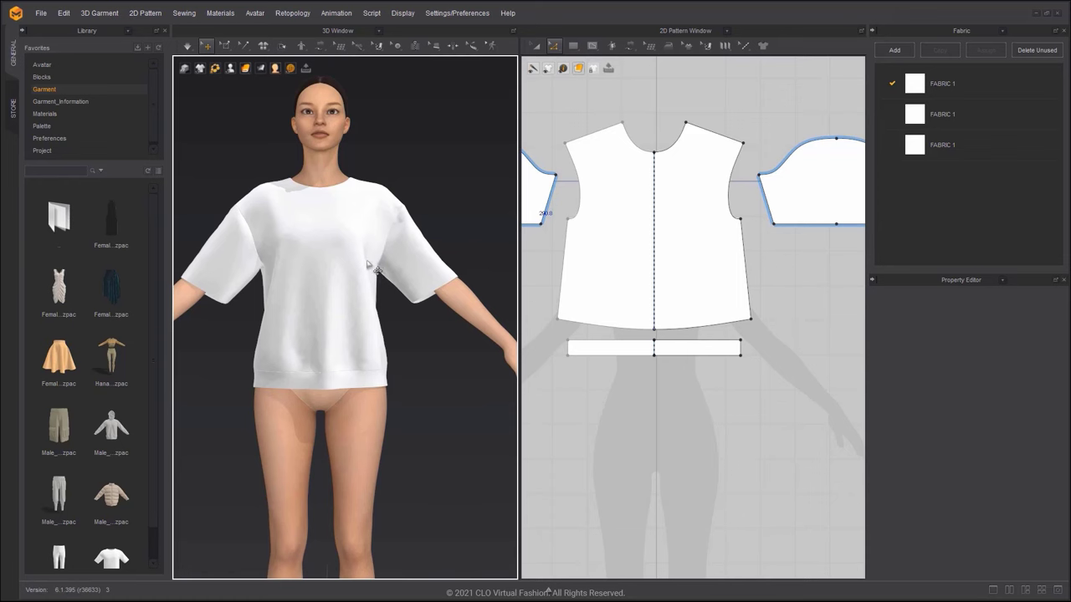
scroll(660, 223, up, 6)
drag(631, 248, 641, 246)
right_click(641, 246)
key(BackSpace)
text(5)
key(Return)
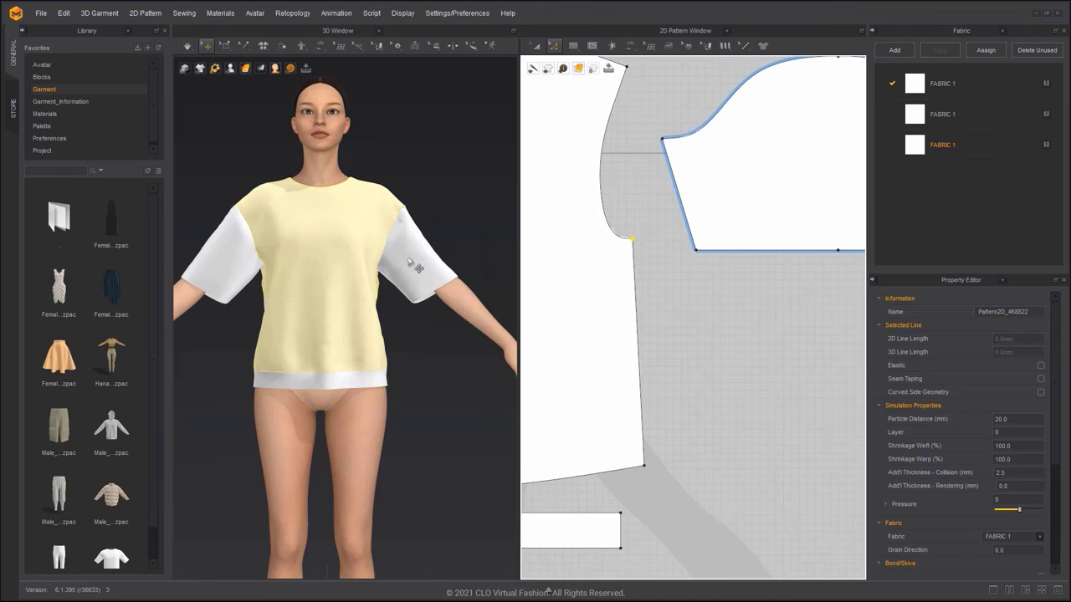
Step: Widen the back body at the underarm by moving the upper end of its side seam outward using an exact moving distance
scroll(704, 290, down, 3)
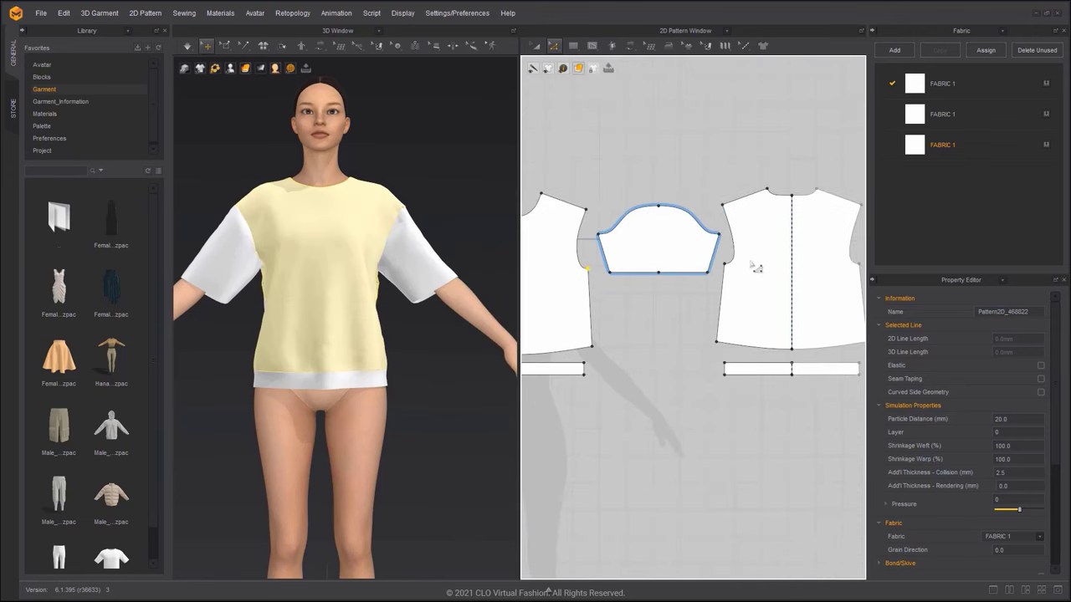
scroll(738, 263, up, 2)
drag(726, 266, 712, 260)
right_click(712, 260)
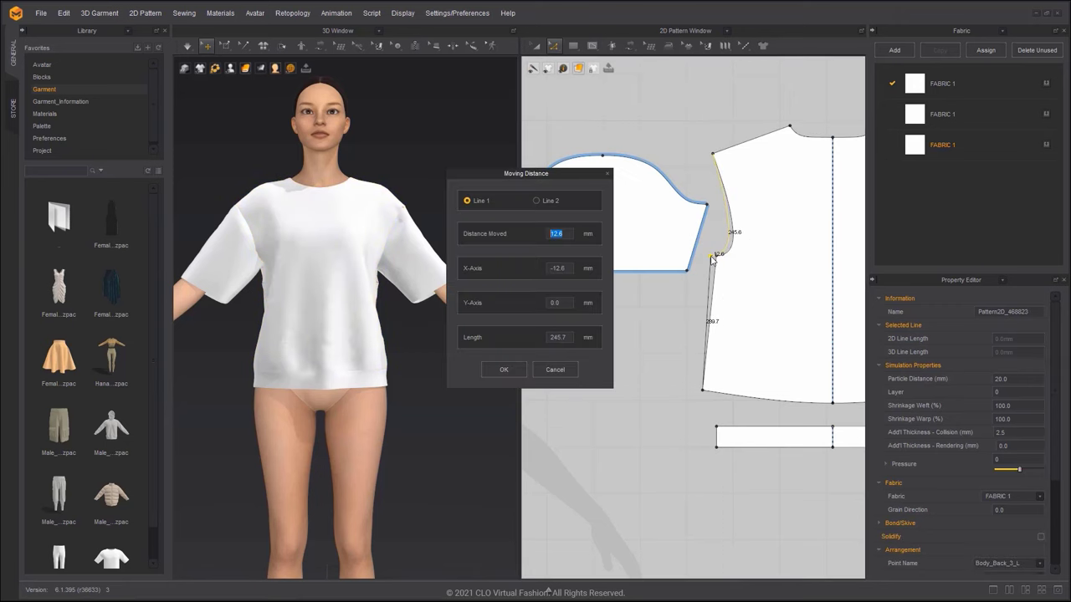
key(Return)
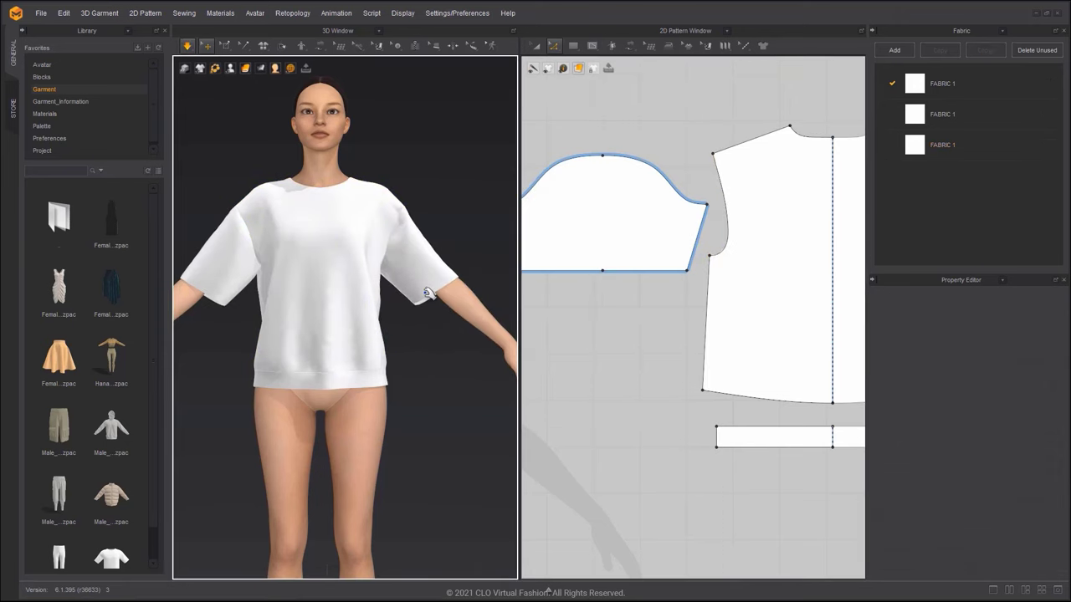
Step: Settle the widened top in simulation, pulling one sleeve to improve its drape
click(429, 293)
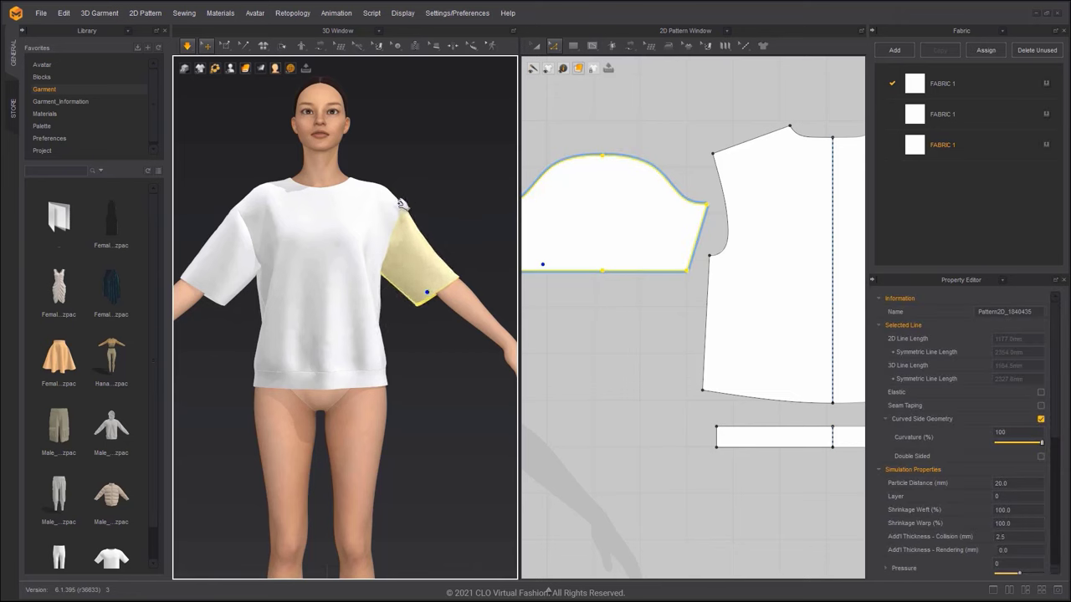
click(404, 311)
scroll(358, 318, down, 2)
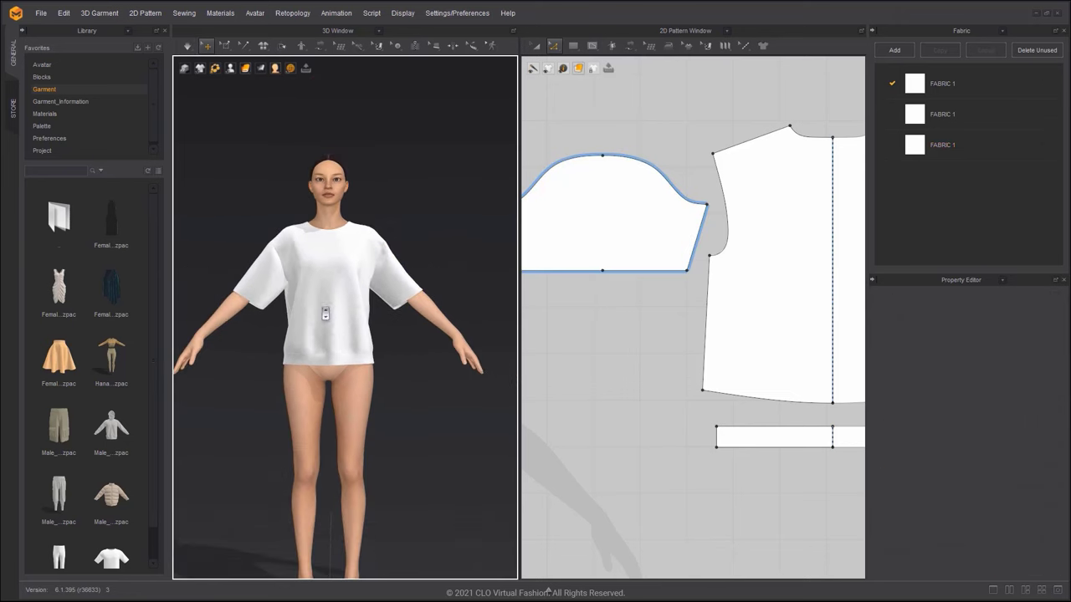
Step: Lengthen both sleeves by moving the sleeve's hem line straight down until its underarm seams are about 405 mm long
scroll(686, 364, down, 3)
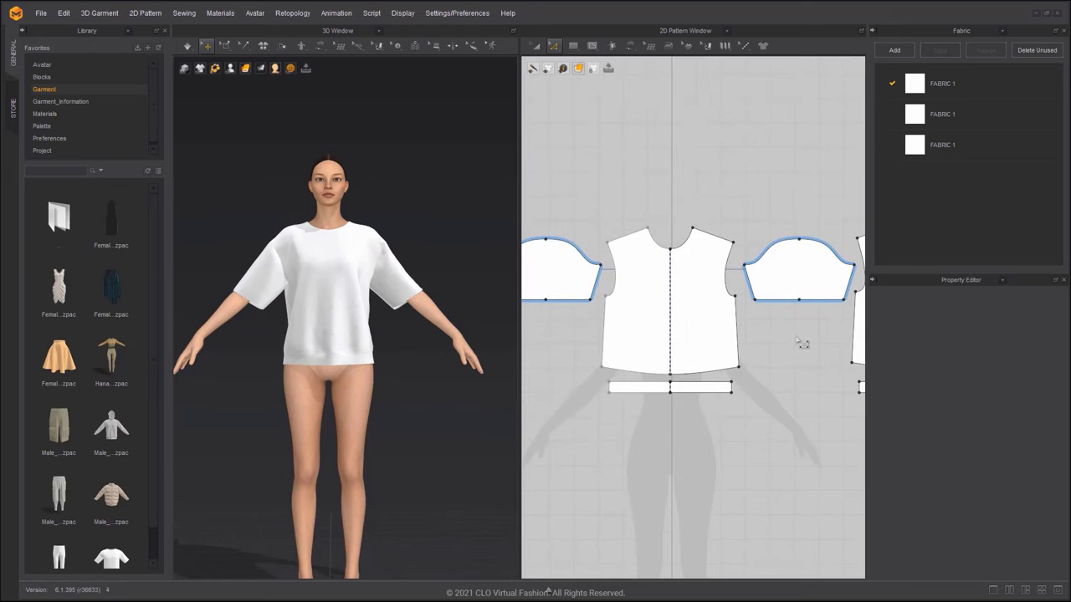
middle_drag(801, 341, 772, 333)
click(763, 292)
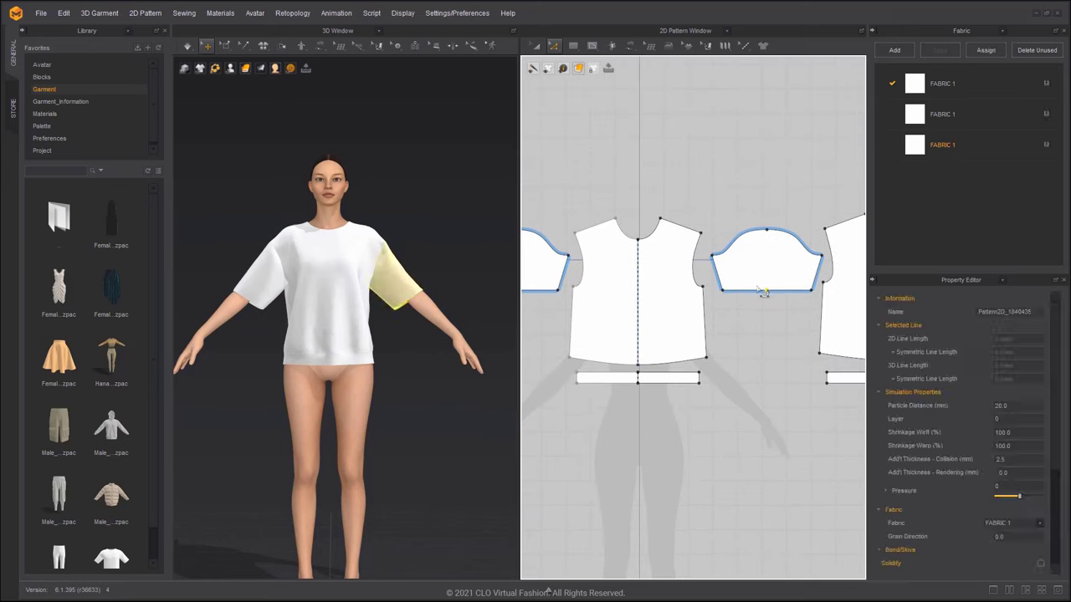
click(771, 301)
drag(769, 297, 771, 356)
Step: Rearrange the lengthened sleeves around the avatar's arms, ready for simulation
right_drag(381, 315, 353, 317)
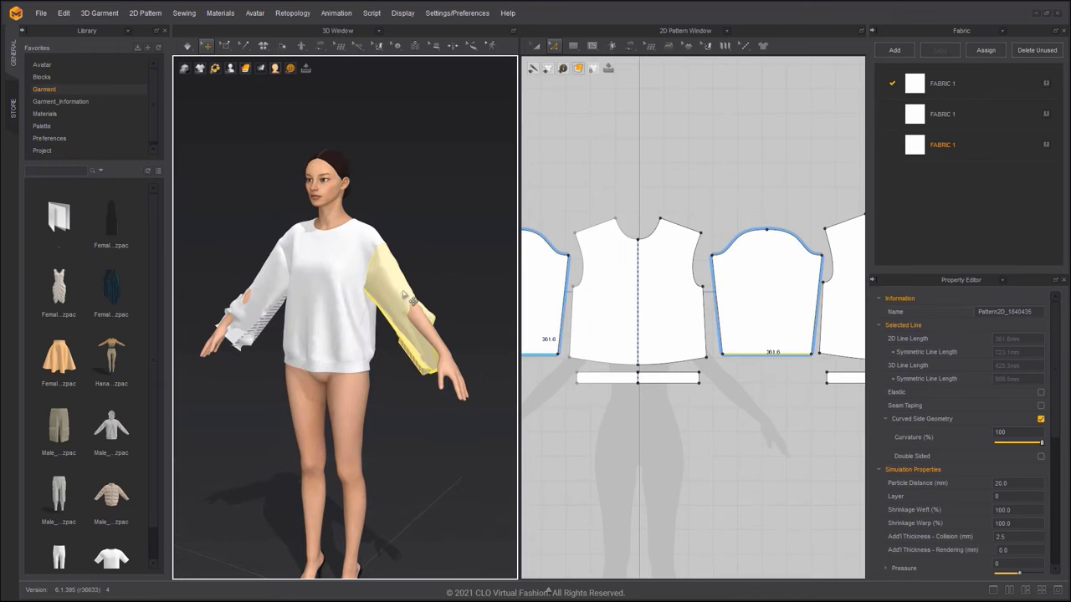
click(406, 291)
mouse_move(413, 282)
mouse_down()
mouse_move(483, 266)
mouse_move(435, 308)
mouse_move(424, 293)
mouse_up()
right_drag(432, 279, 472, 263)
key(space)
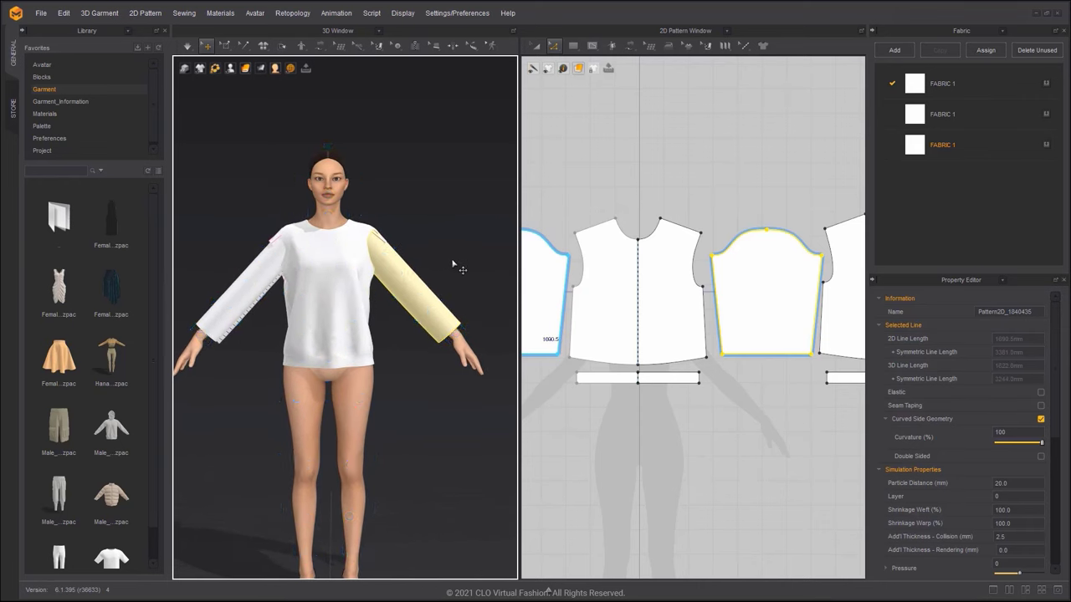
Step: Simulate the long-sleeved top and pull the sleeve near the wrist to settle it
click(453, 263)
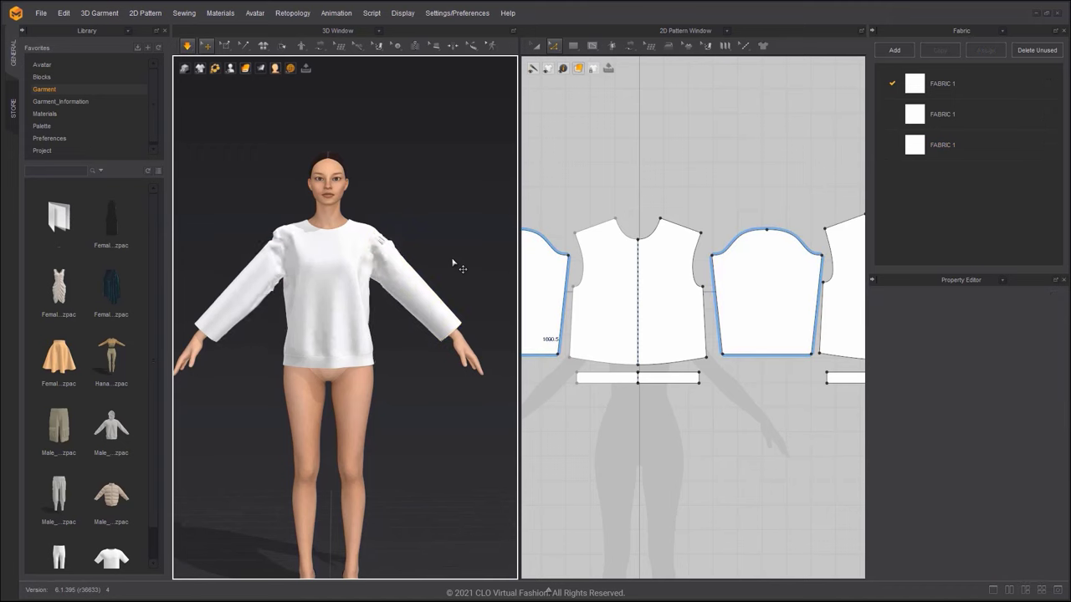
click(460, 332)
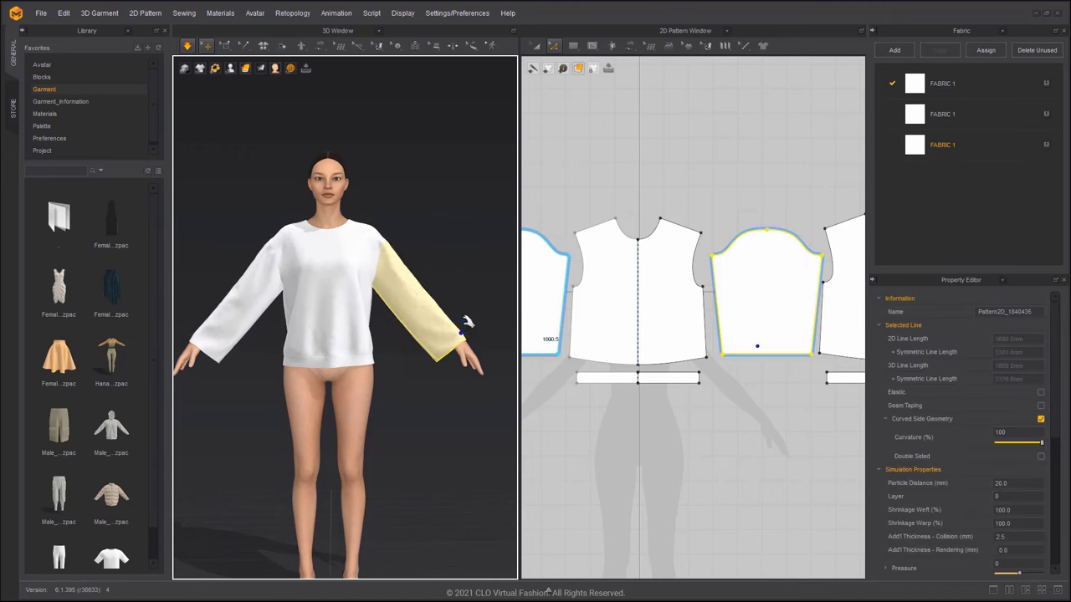
key(space)
click(466, 315)
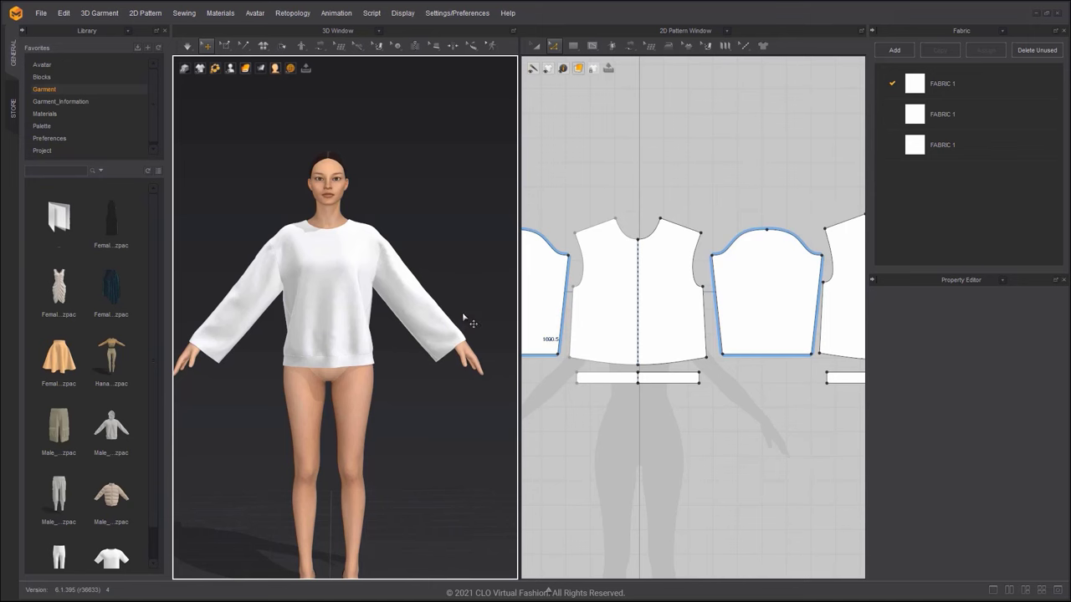
Step: Shorten the sleeve hem line to 280 mm, changing its length in both directions
click(433, 328)
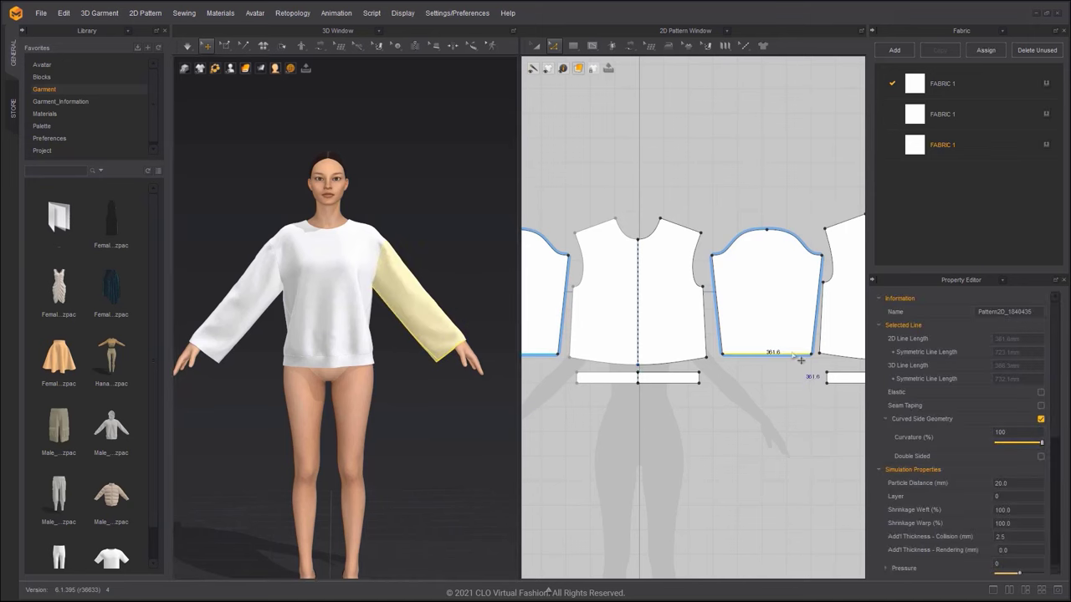
right_click(764, 360)
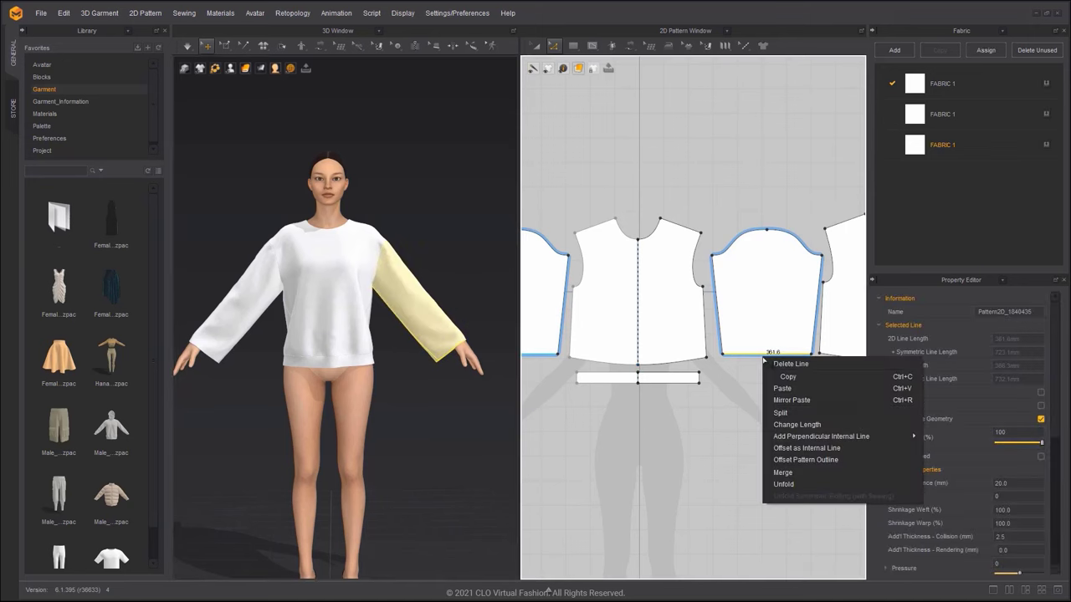
click(793, 424)
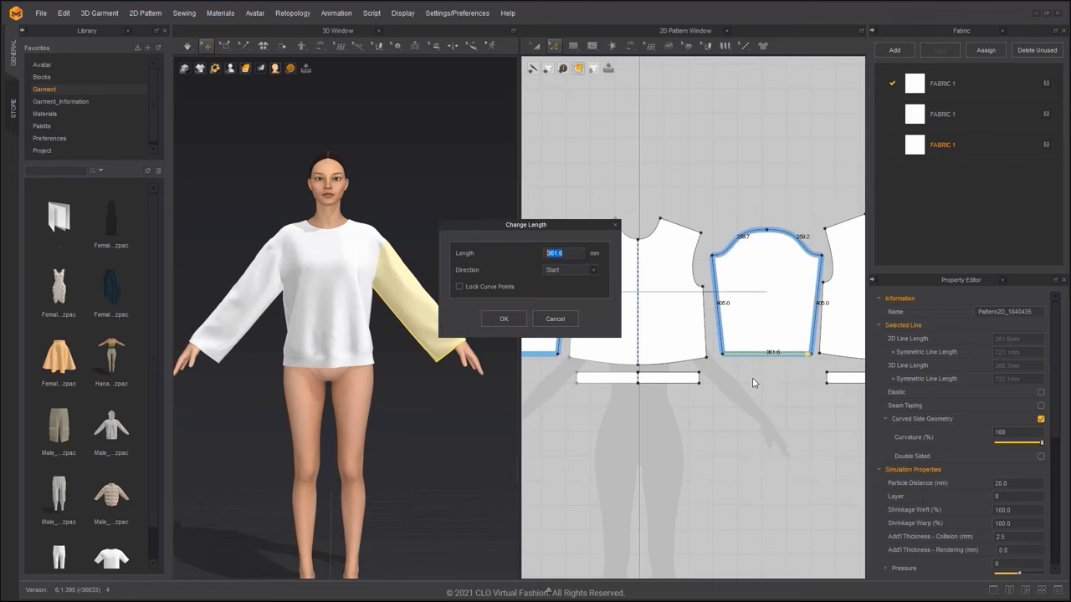
text(280)
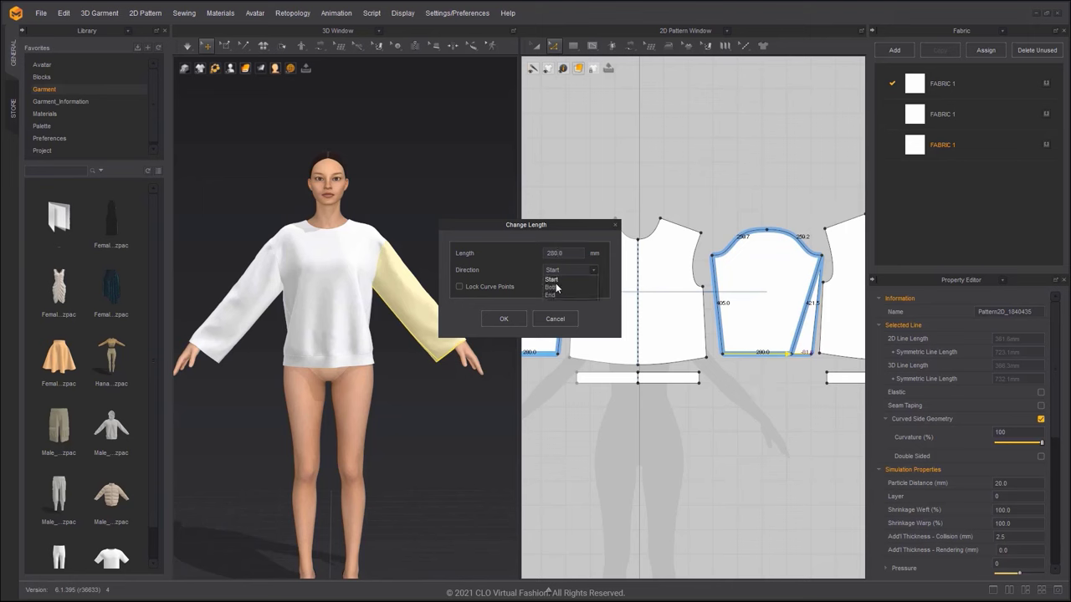
click(558, 288)
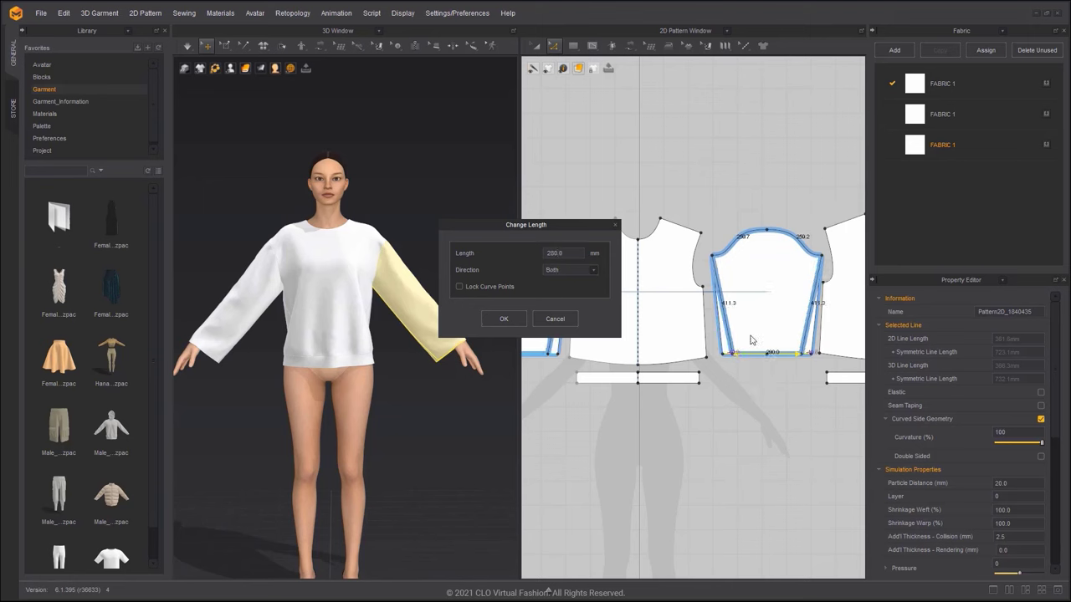
click(513, 320)
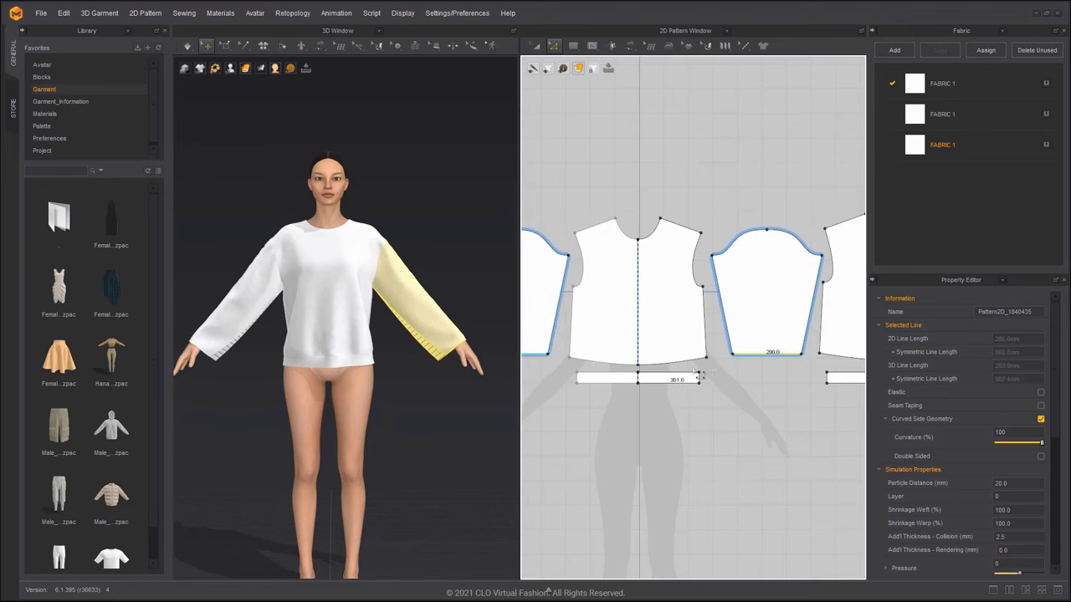
Step: Simulate the tapered sleeves and lengthen them slightly by moving the sleeve hem line straight down
click(757, 390)
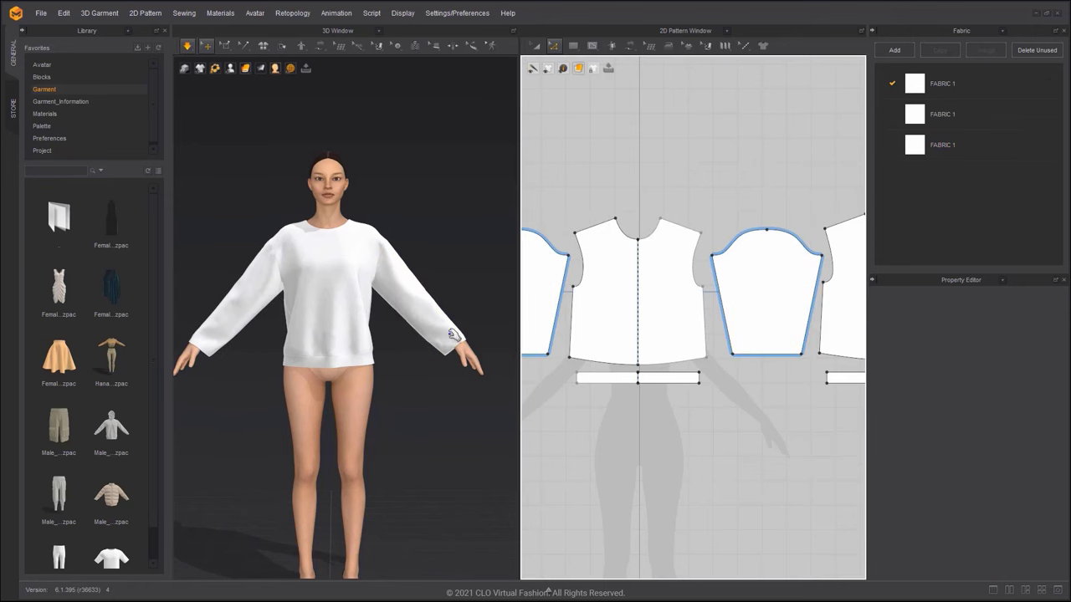
click(757, 354)
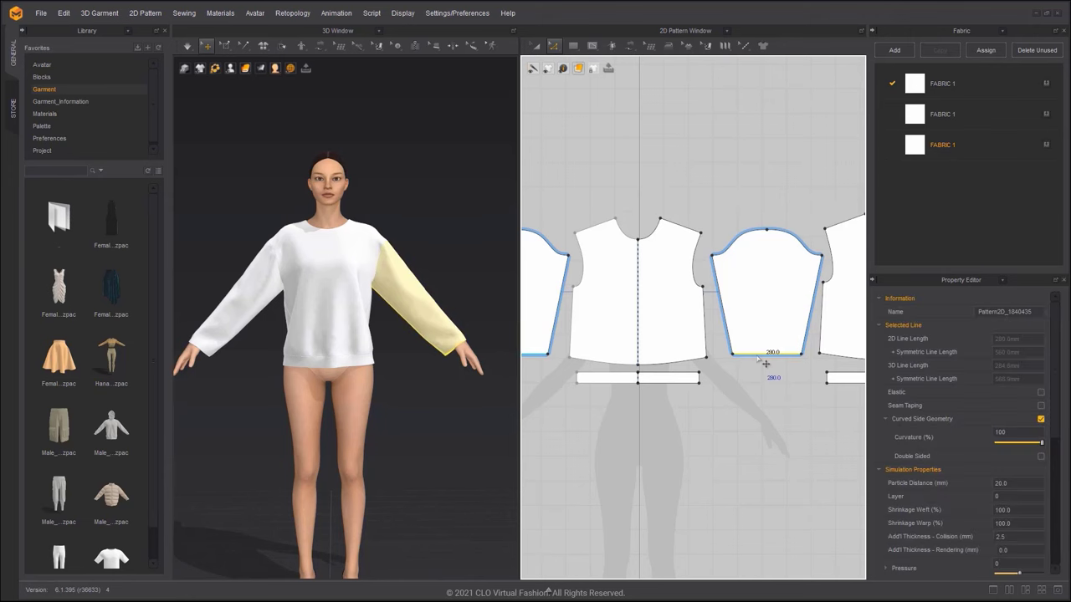
drag(757, 358, 758, 364)
key(space)
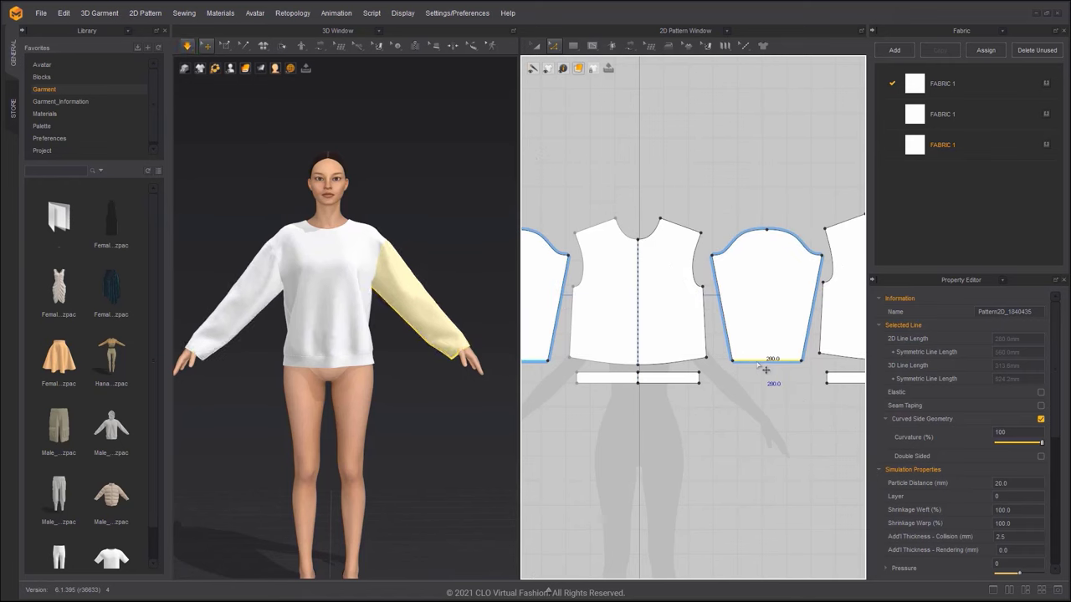
Step: Offset the sleeve hem line inward as an internal line at a distance of 60 mm
right_click(758, 365)
click(800, 452)
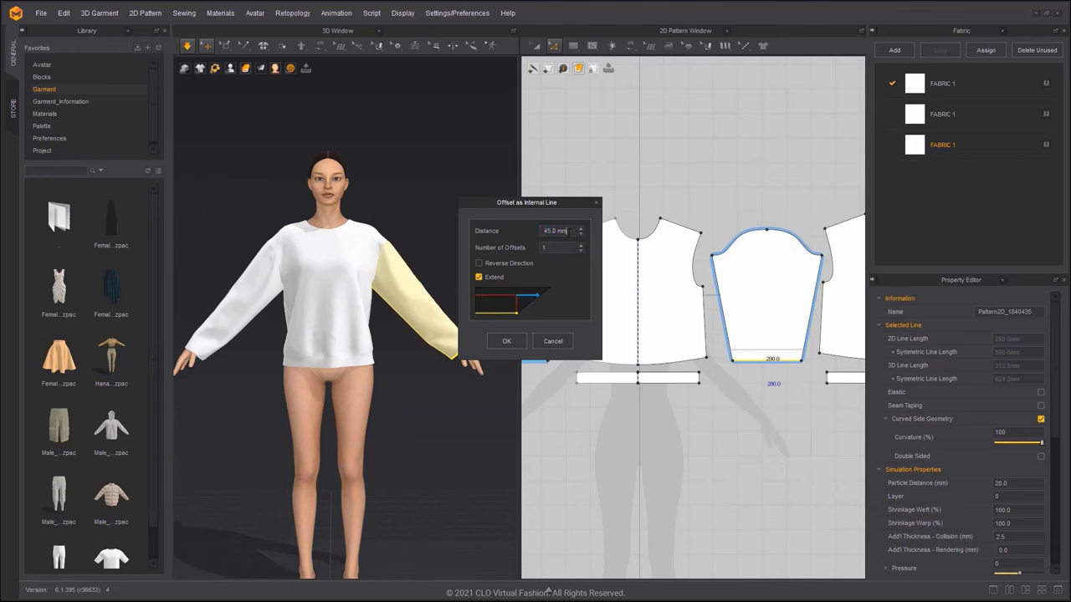
text(60)
key(Return)
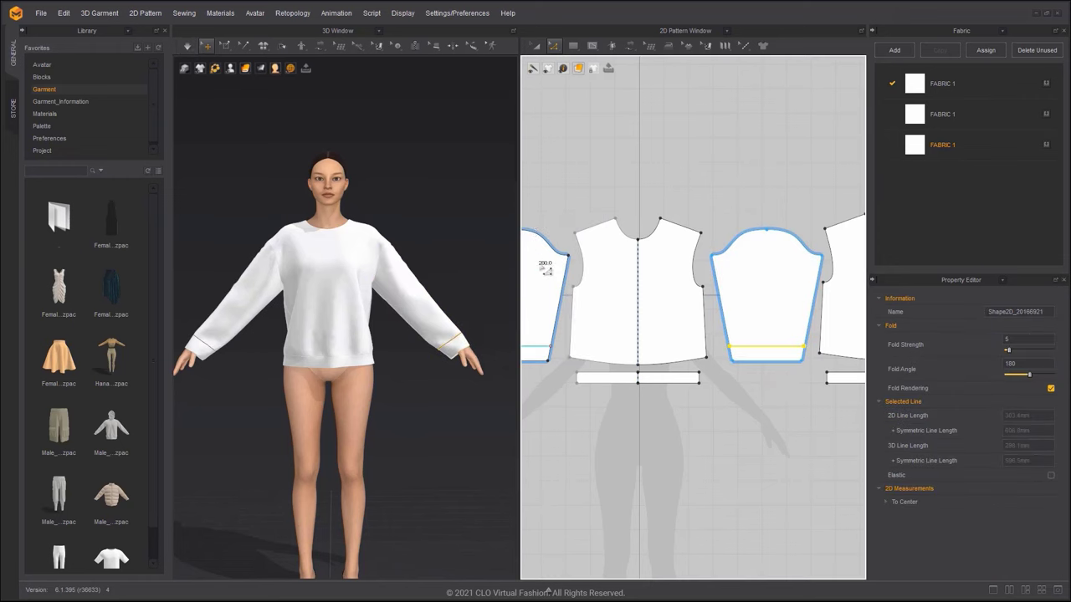
Step: Cut and sew the sleeve along the internal line and move the separated cuff slightly below the sleeve
right_click(760, 347)
click(798, 440)
click(767, 355)
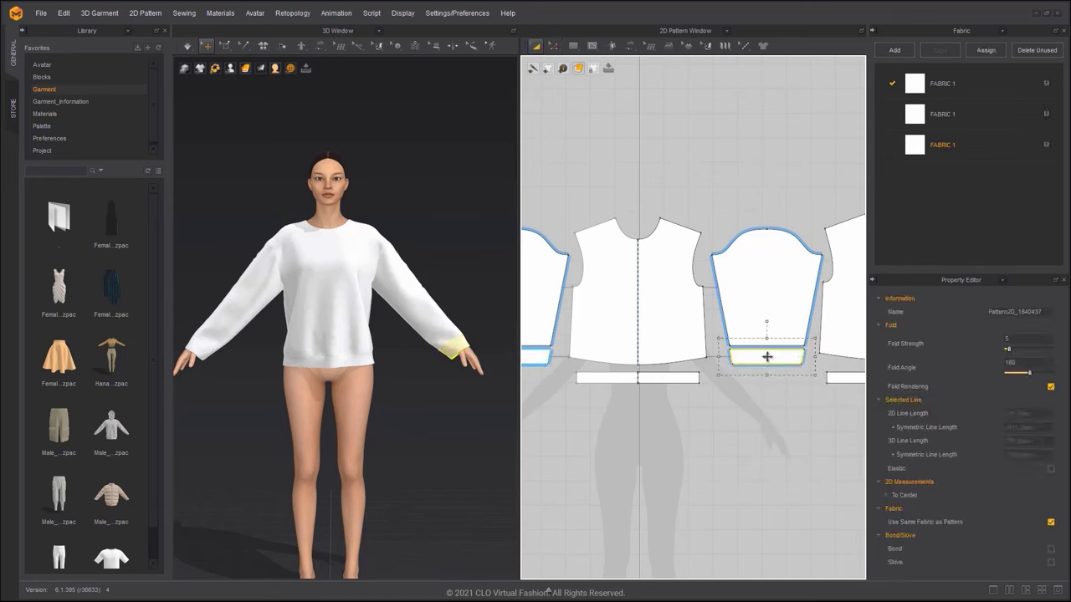
scroll(764, 358, up, 2)
key(z)
Step: Square up the cuff by aligning its left end points to the right and its right end points to the left
click(729, 366)
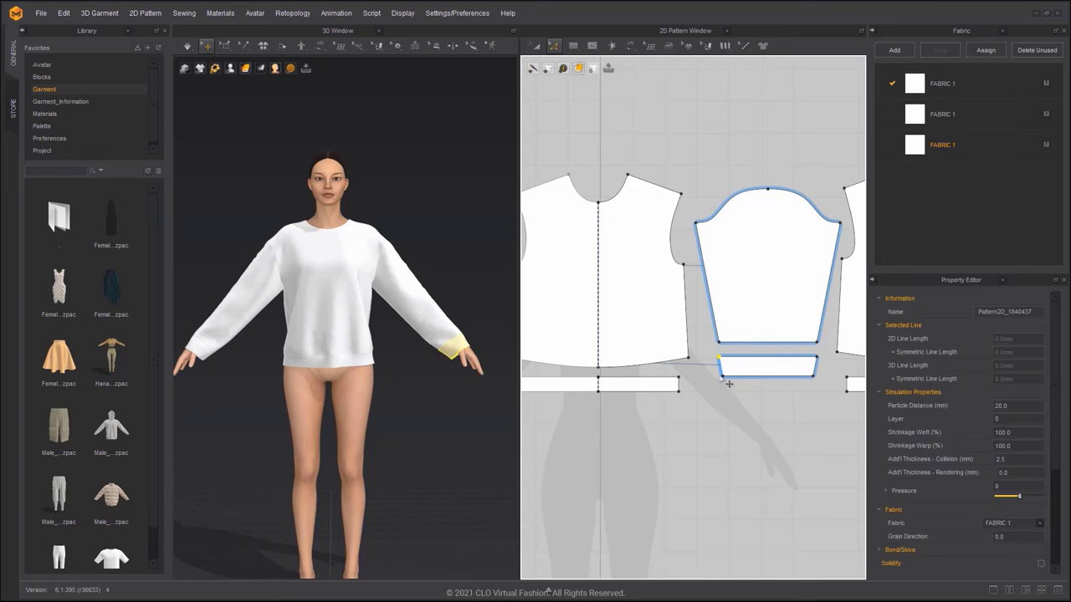
right_click(722, 375)
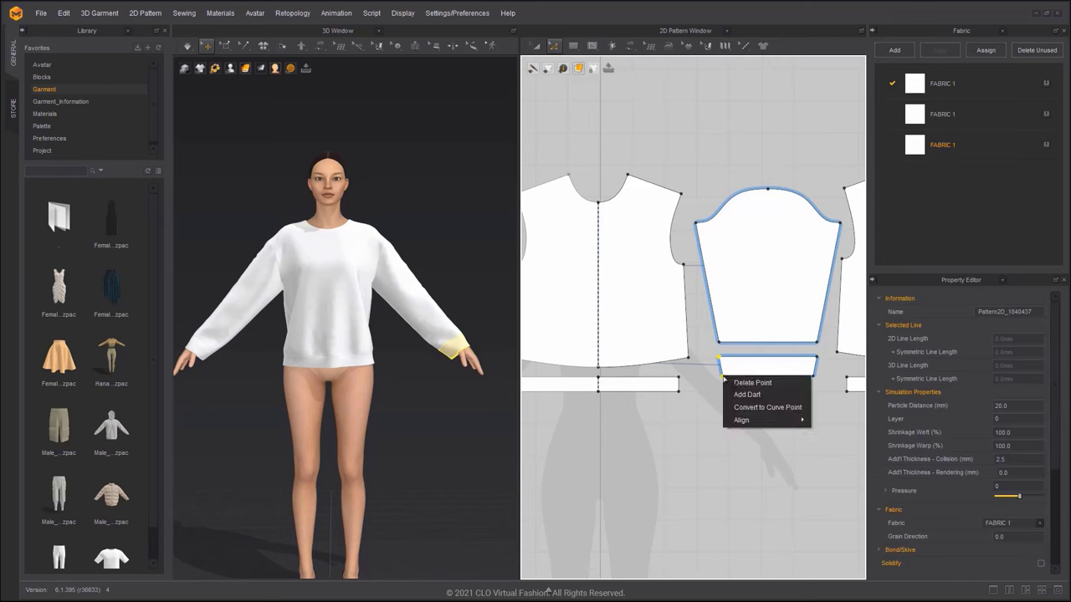
mouse_move(759, 419)
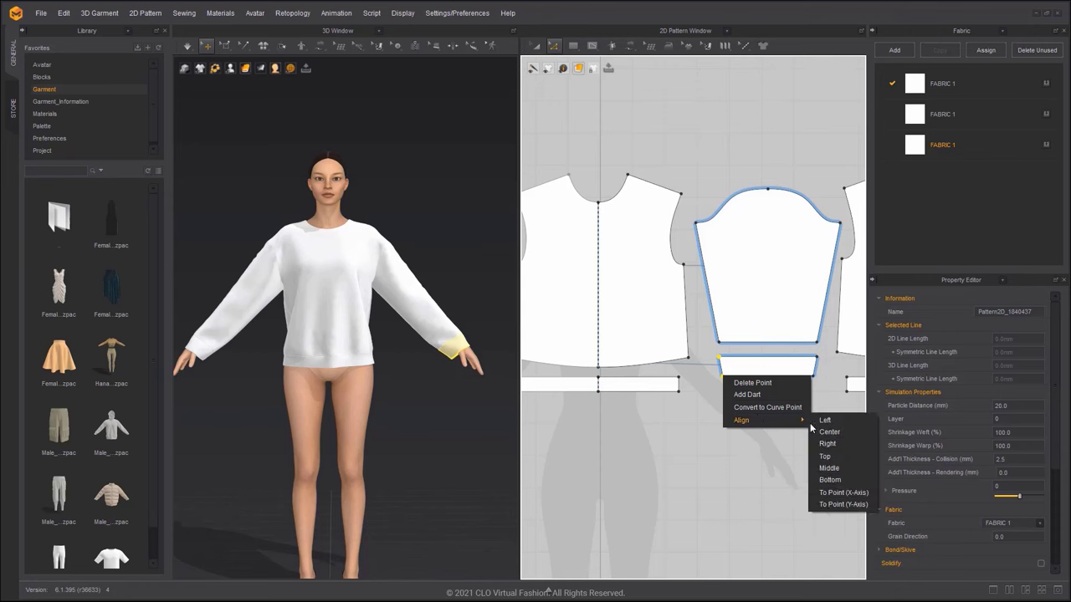
click(835, 446)
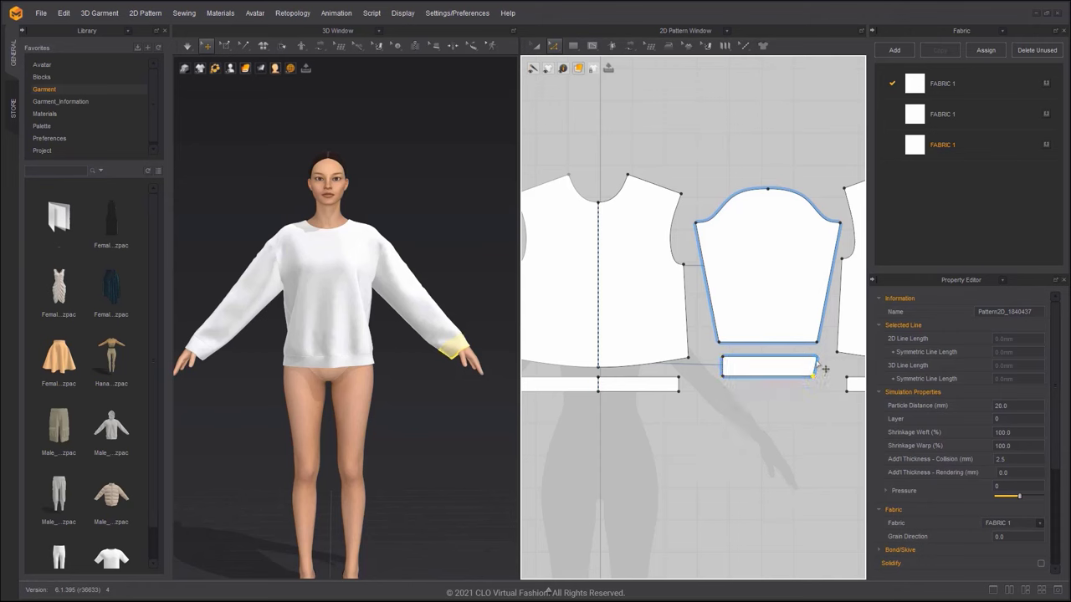
right_click(816, 360)
mouse_move(849, 411)
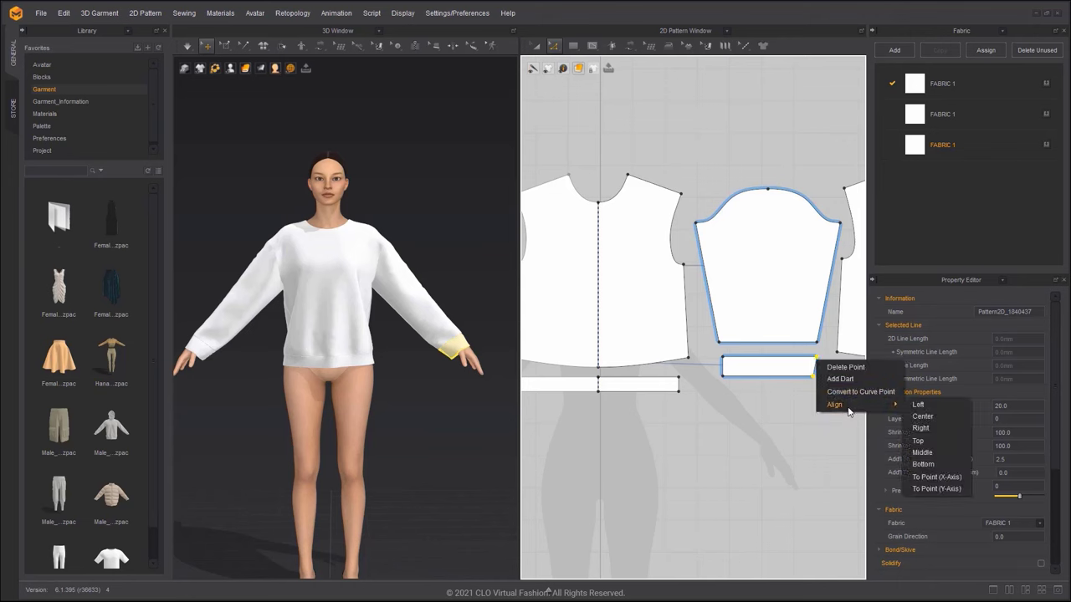
click(921, 408)
Step: Narrow the cuff from its right end and simulate the garment, pulling the sleeves to settle them
key(a)
click(788, 362)
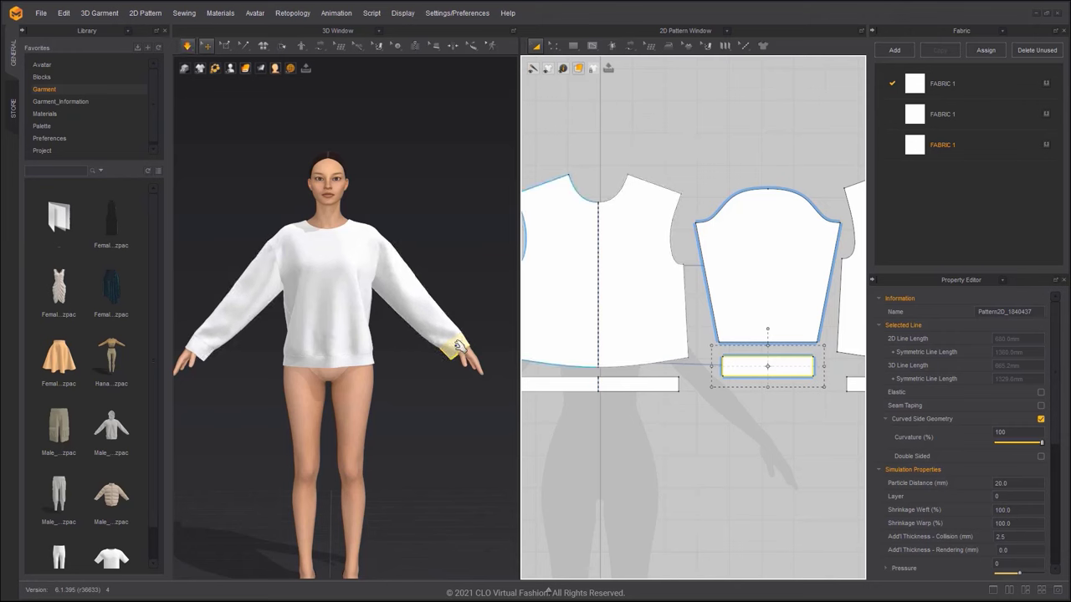
drag(824, 366, 808, 364)
click(421, 303)
middle_drag(302, 307, 313, 301)
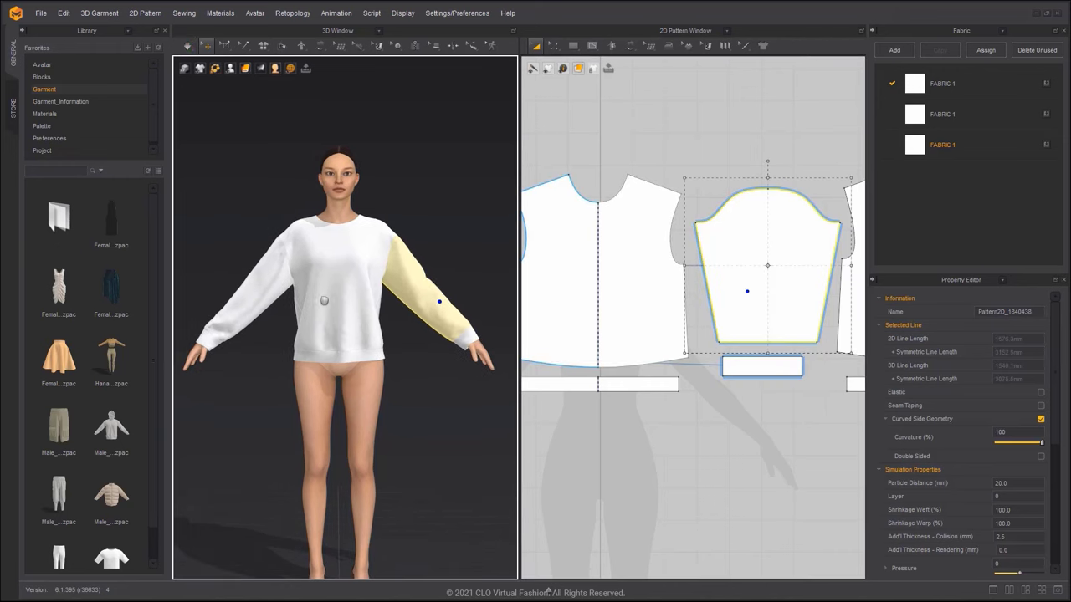
drag(251, 302, 261, 284)
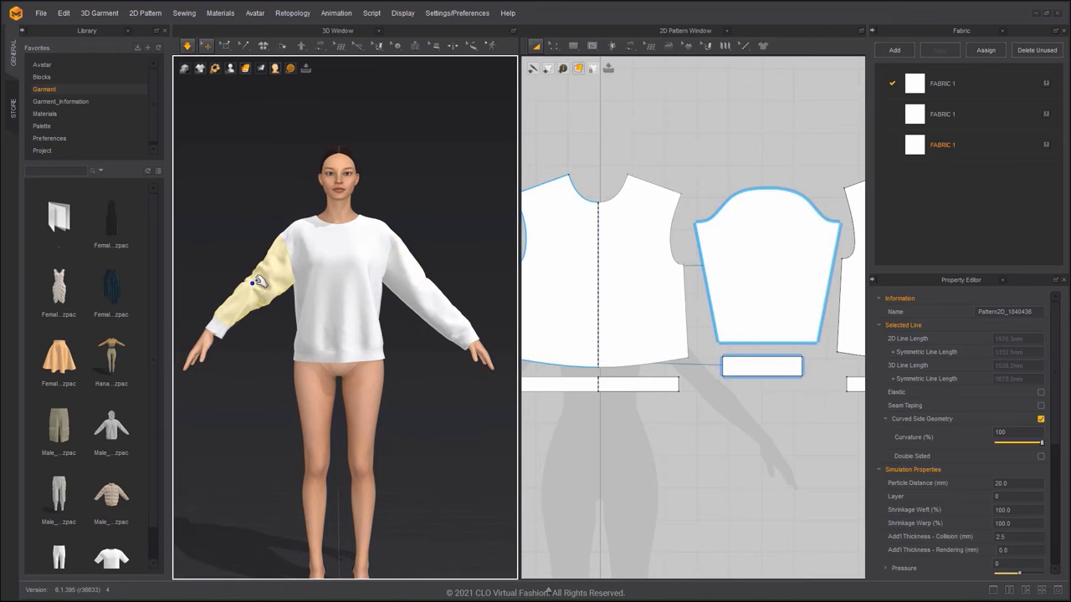
Step: Narrow the cuff further from its right end and freeze both cuffs around the wrists
click(763, 368)
drag(812, 367, 792, 366)
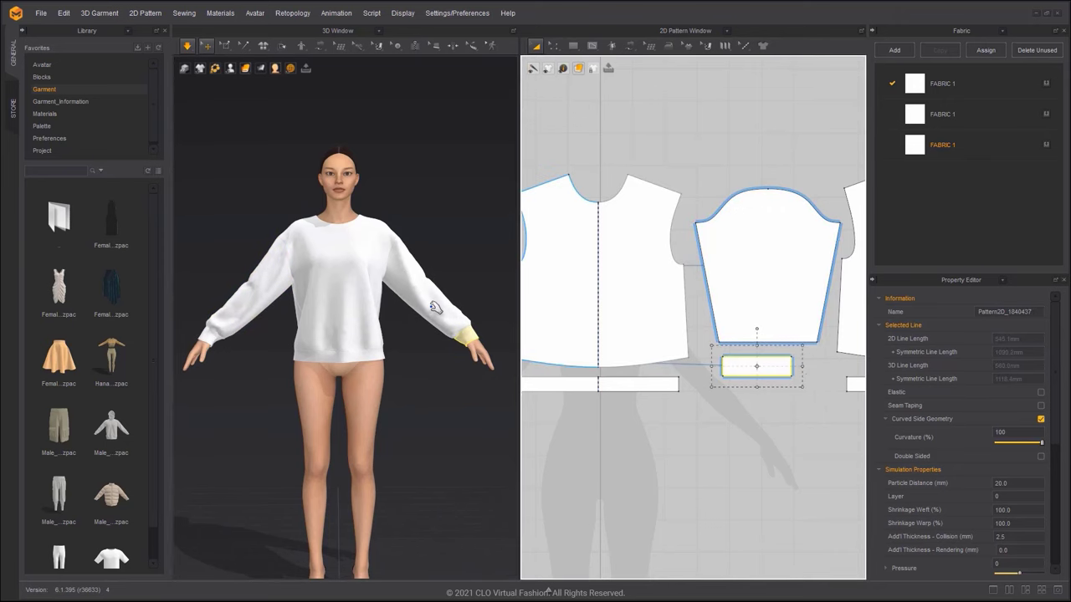
click(480, 346)
shift+click(210, 333)
right_click(210, 334)
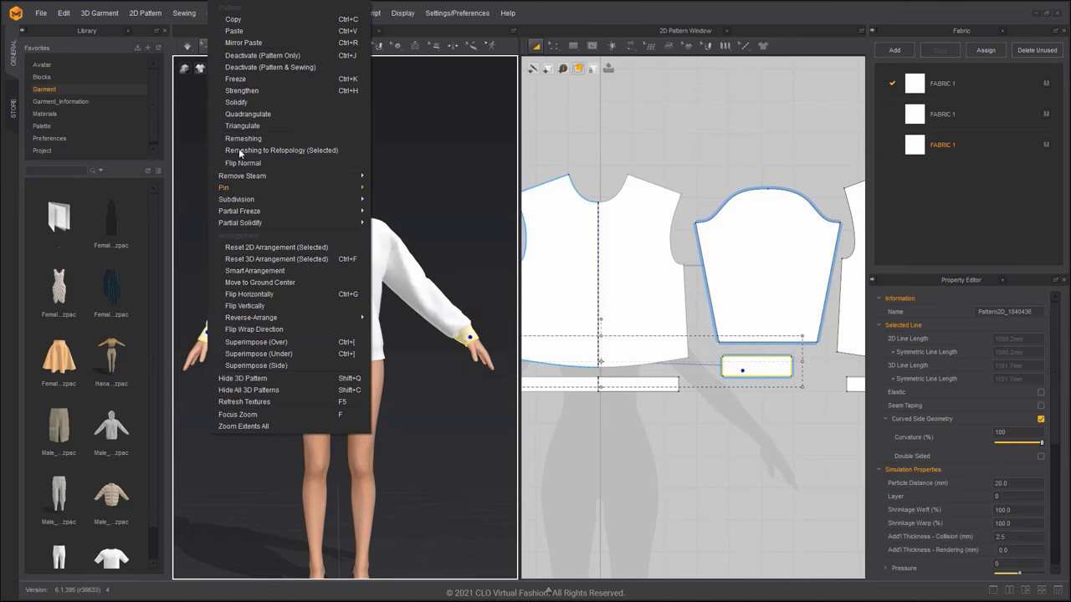
click(240, 80)
Step: Lengthen the sleeves by moving the sleeve hem line down, and simulate them against the frozen cuffs while pulling both sleeves
click(726, 324)
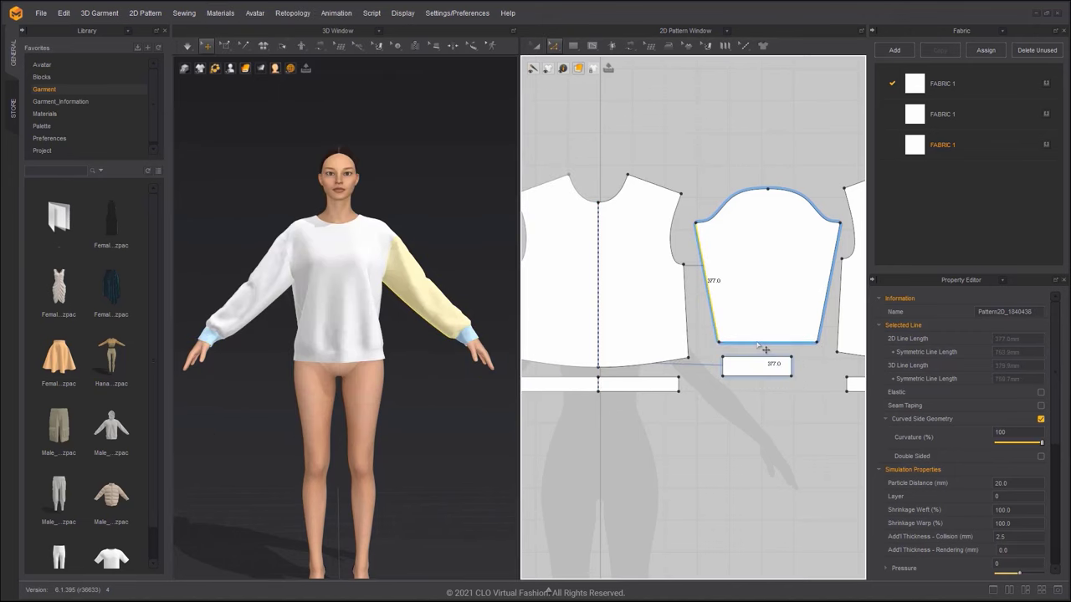
drag(765, 361, 762, 366)
key(a)
drag(754, 323, 751, 312)
scroll(752, 311, down, 3)
click(591, 287)
click(636, 404)
click(435, 290)
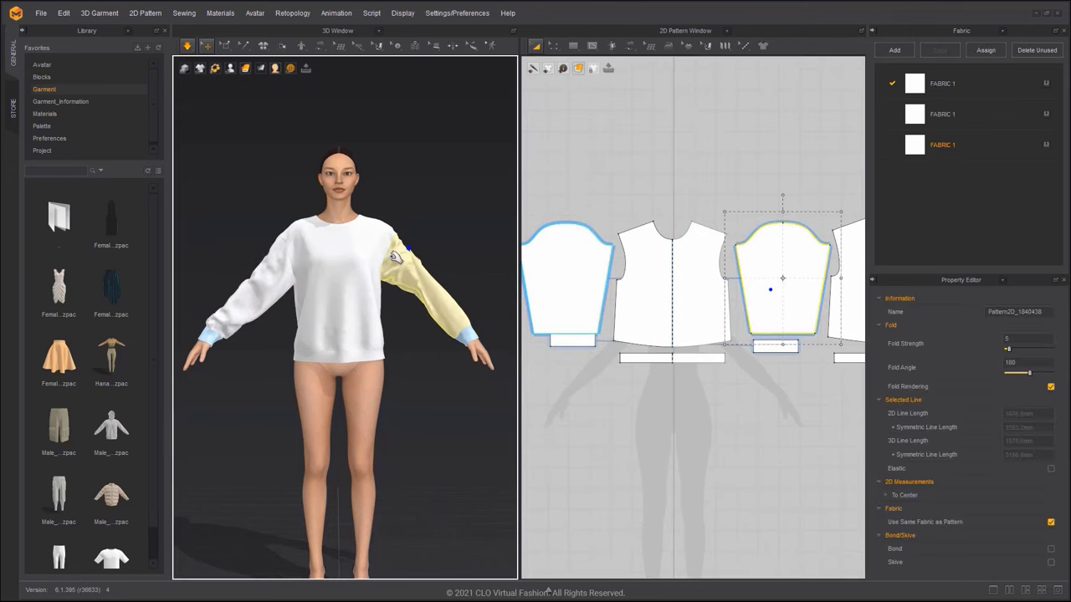
click(243, 298)
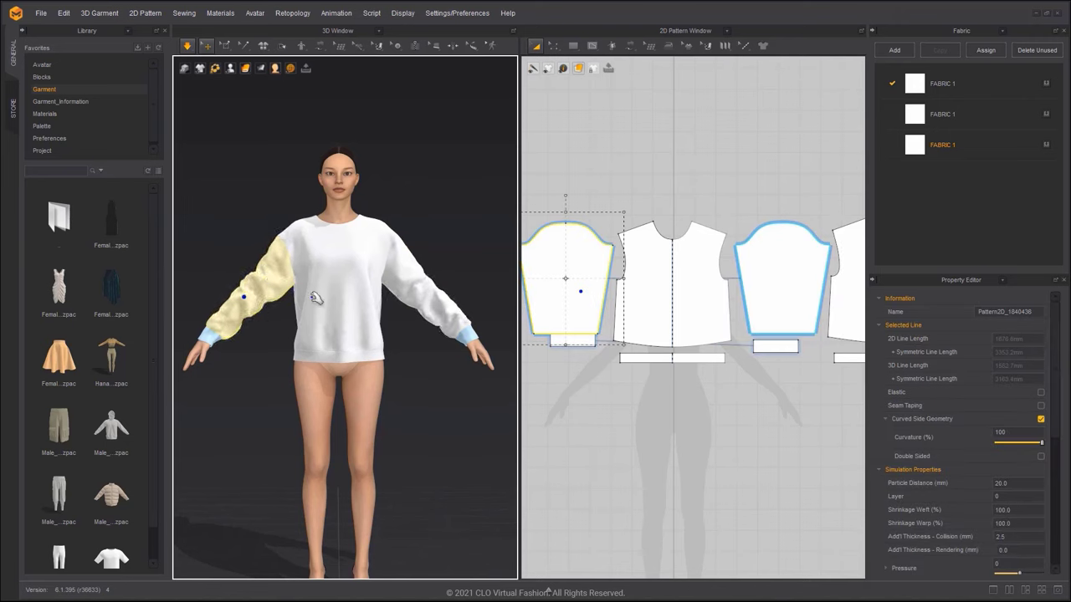
Step: Unfreeze all garment patterns and pull both sleeves in simulation to settle the gathered fabric above the cuffs
key(ctrl+a)
right_click(467, 333)
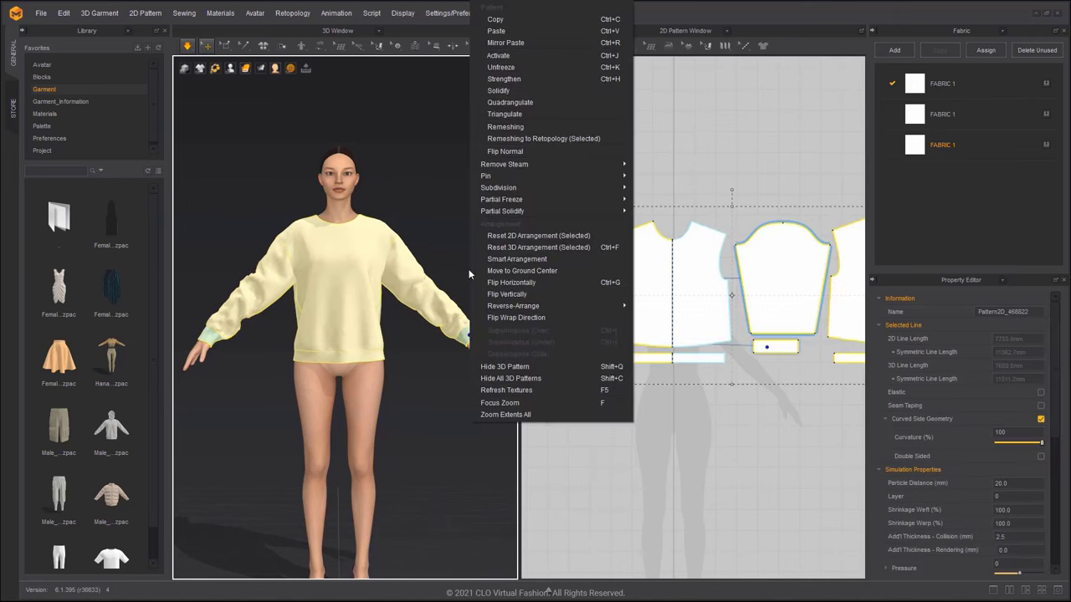
click(499, 66)
click(477, 203)
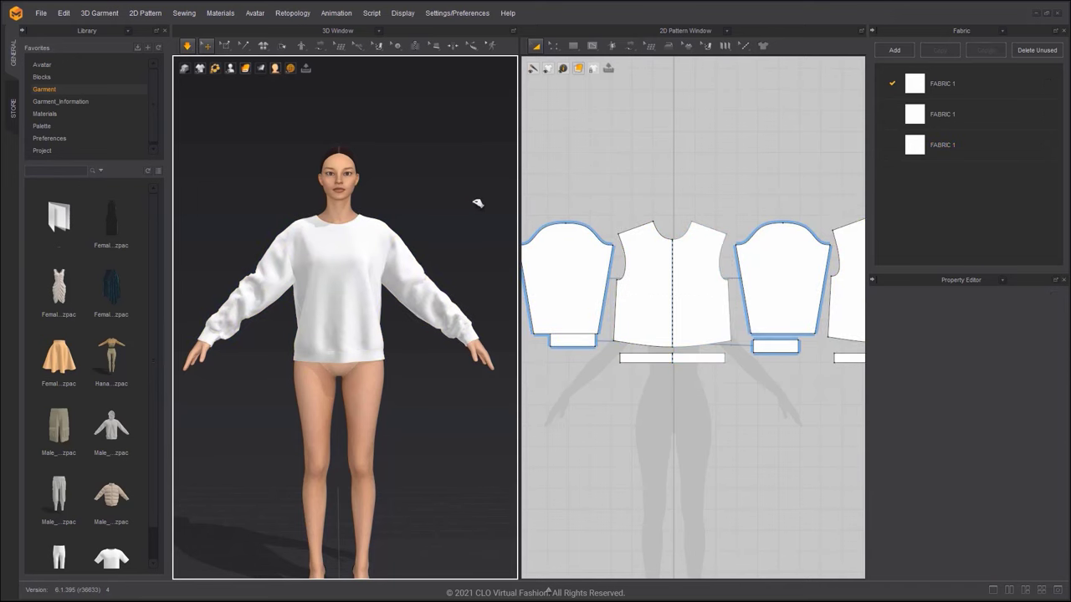
click(441, 302)
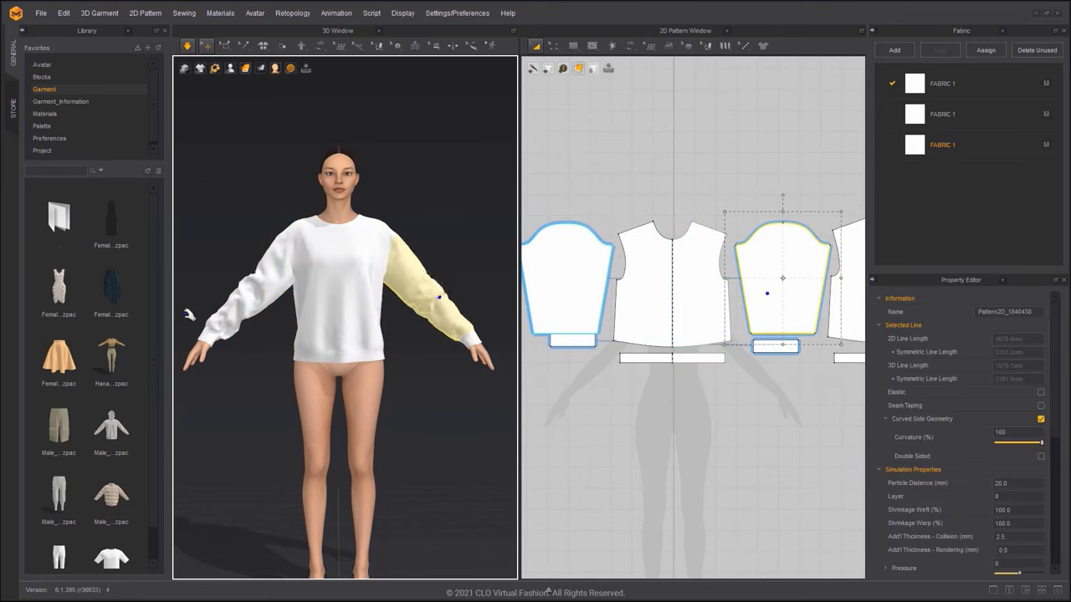
click(248, 311)
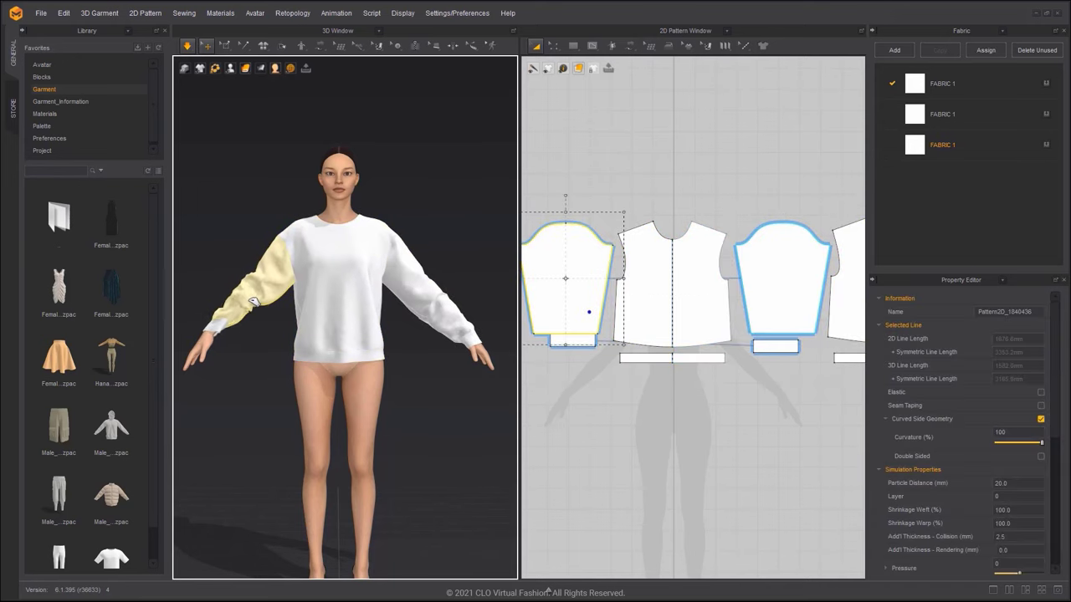
click(350, 313)
click(408, 338)
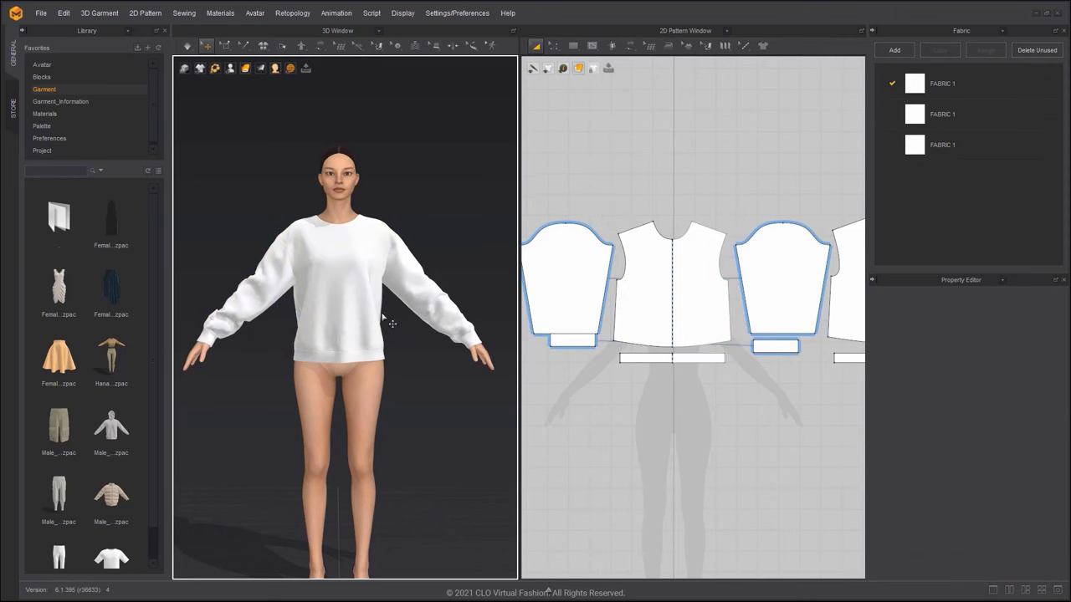
Step: Create a 500 × 500 mm rectangle pattern above the front bodice
right_drag(385, 313, 505, 313)
middle_drag(408, 301, 412, 393)
scroll(400, 315, up, 4)
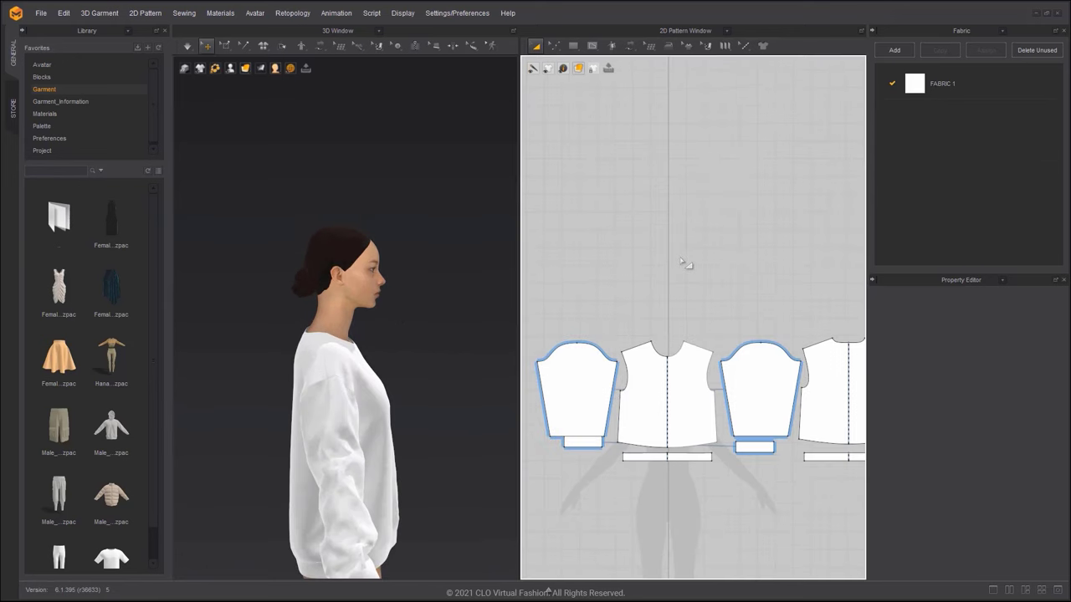
key(s)
click(674, 258)
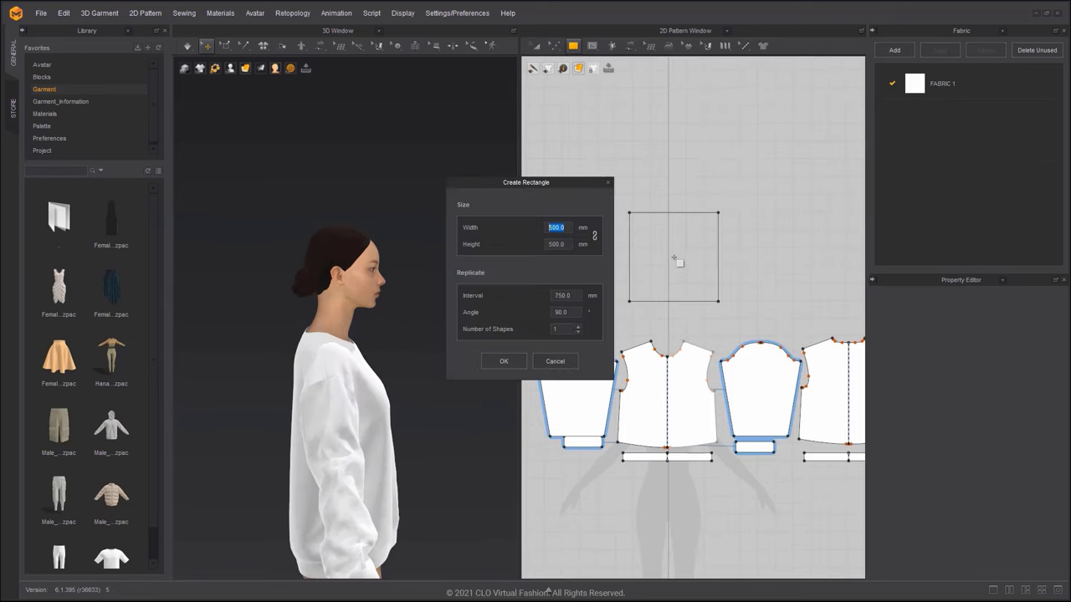
click(504, 361)
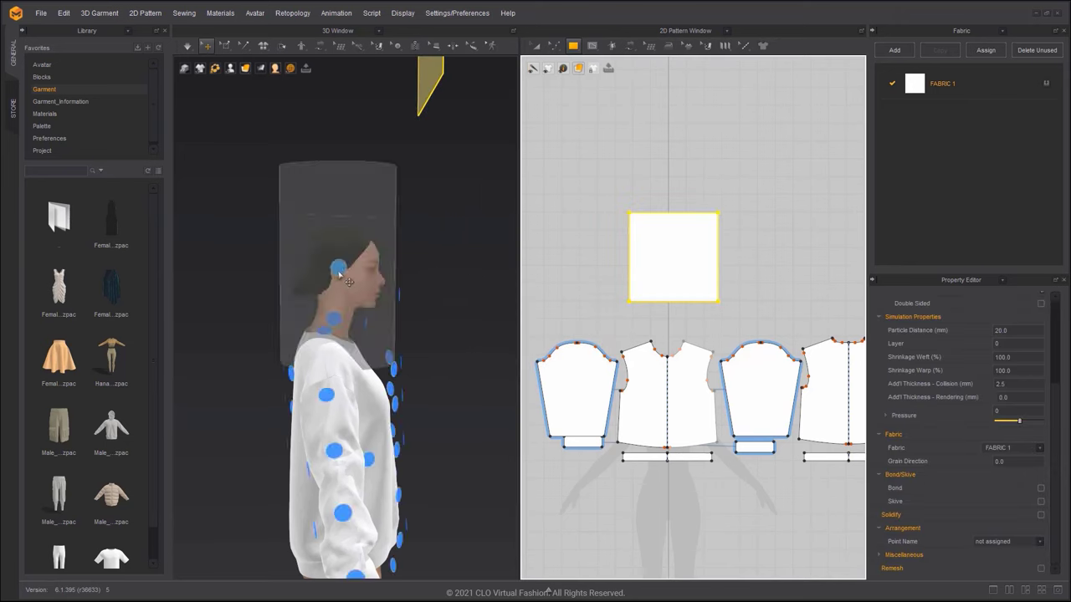
Step: Wrap the new rectangle around the avatar's head using the Head_R arrangement point
click(338, 269)
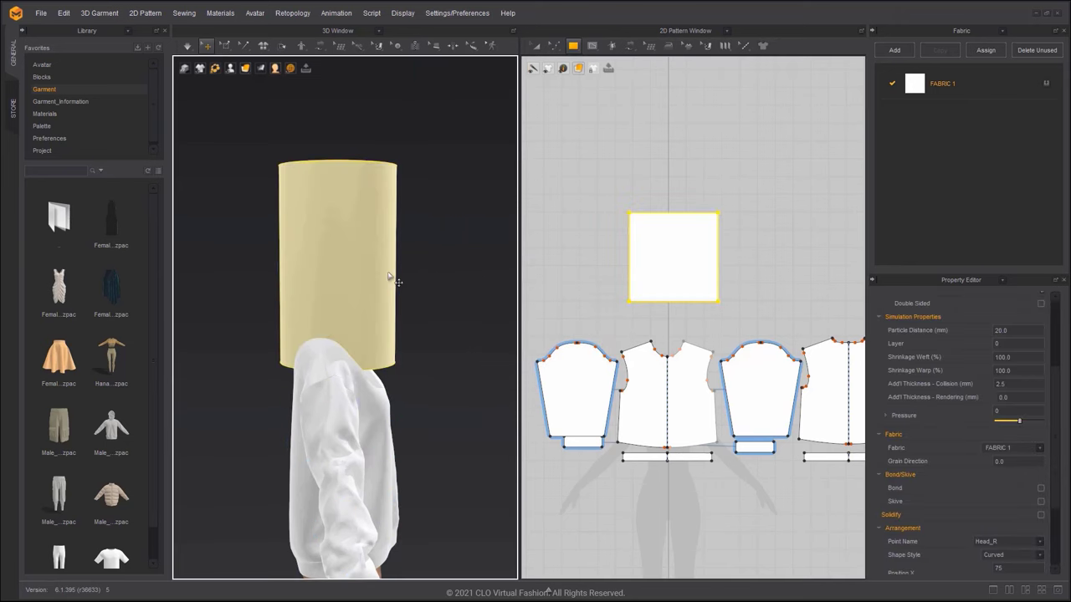
scroll(975, 469, down, 3)
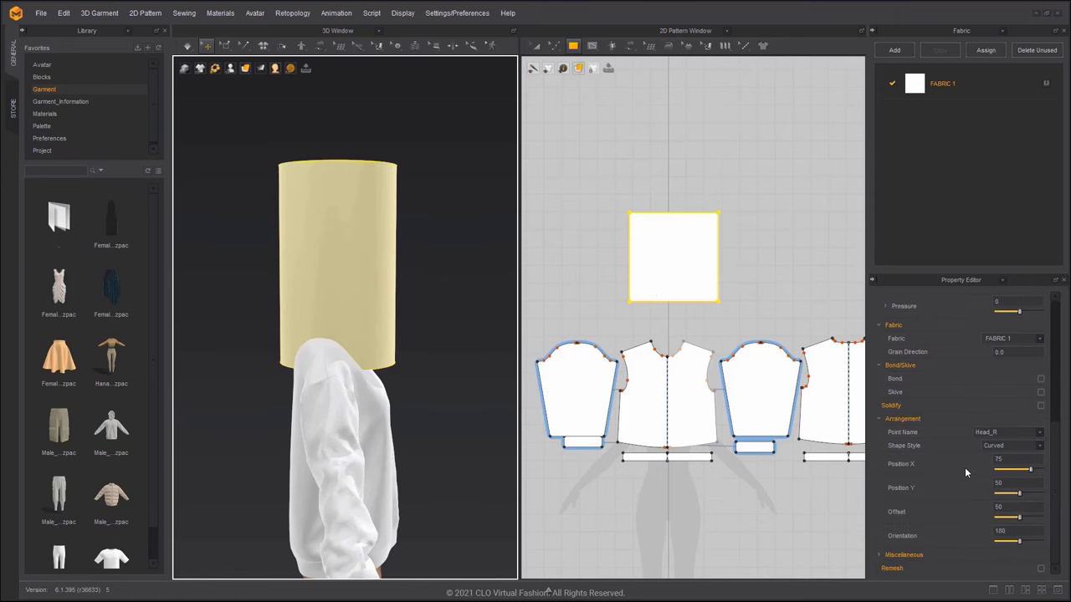
Step: Set the rectangle's shape style to Flat and display the garment as translucent so the head can be traced with Line (3D Pattern)
click(1000, 449)
click(1001, 456)
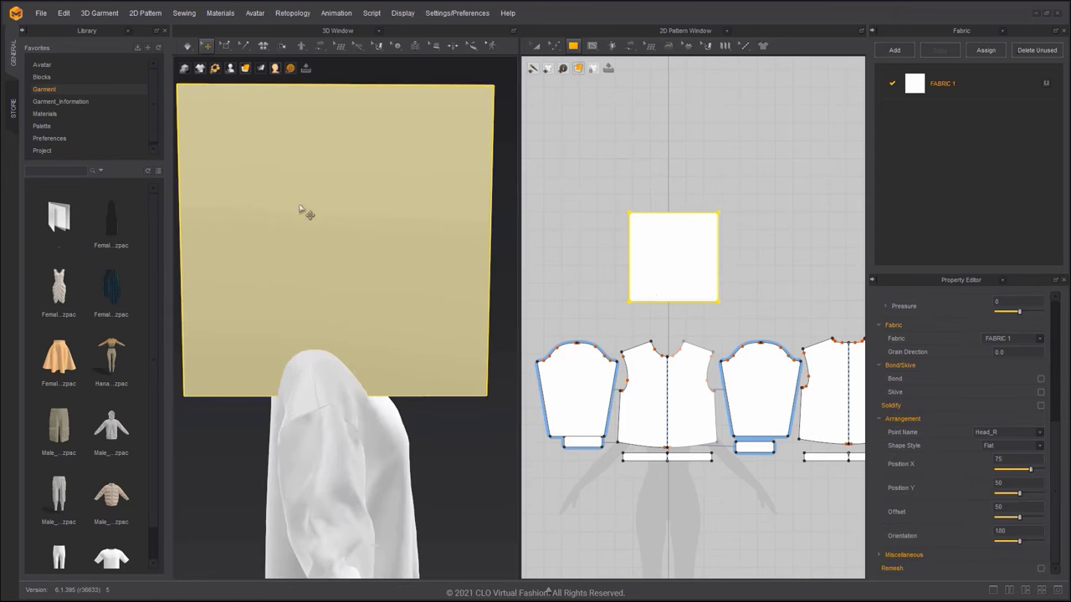
click(357, 45)
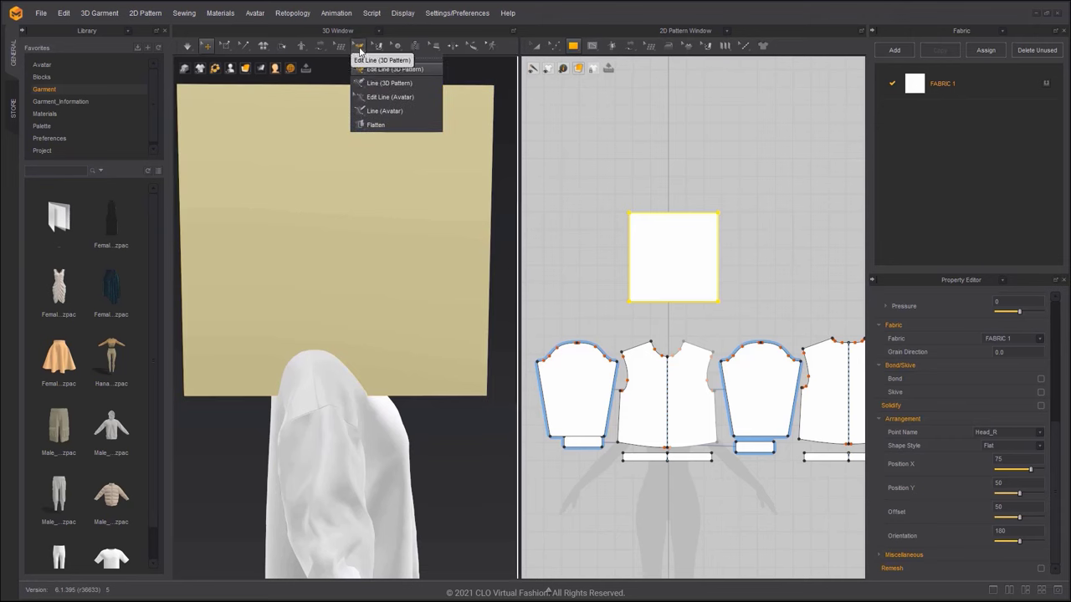
click(373, 84)
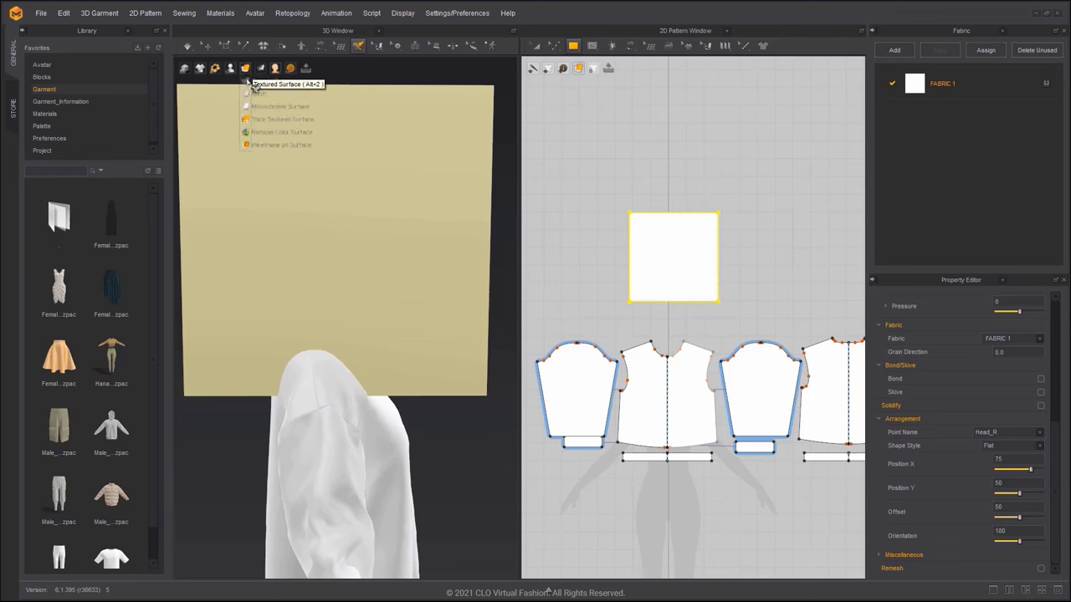
click(250, 82)
scroll(344, 172, up, 3)
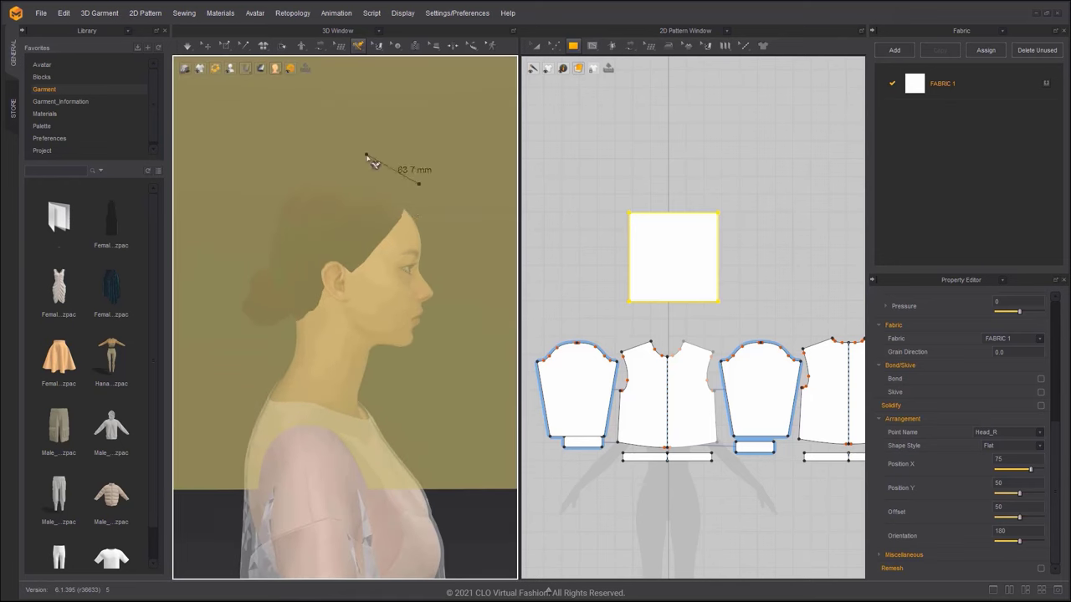
Step: Draw a curved line about 411 mm long on the 3D rectangle, over the crown and down behind the neck
ctrl+click(365, 155)
ctrl+click(297, 162)
ctrl+click(245, 209)
ctrl+click(232, 283)
ctrl+click(242, 363)
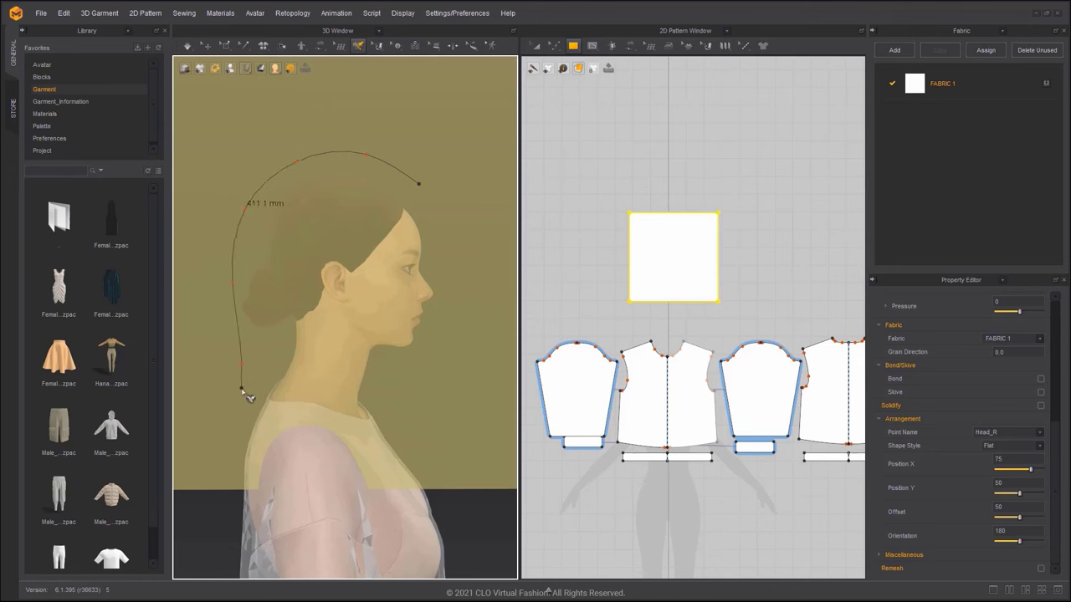
Step: Close the hood outline with a neck curve about 162 mm, a lower front edge about 107 mm and a face-opening curve about 158 mm
click(384, 417)
click(385, 320)
ctrl+click(382, 292)
ctrl+click(384, 239)
ctrl+click(406, 195)
click(420, 184)
scroll(657, 262, up, 3)
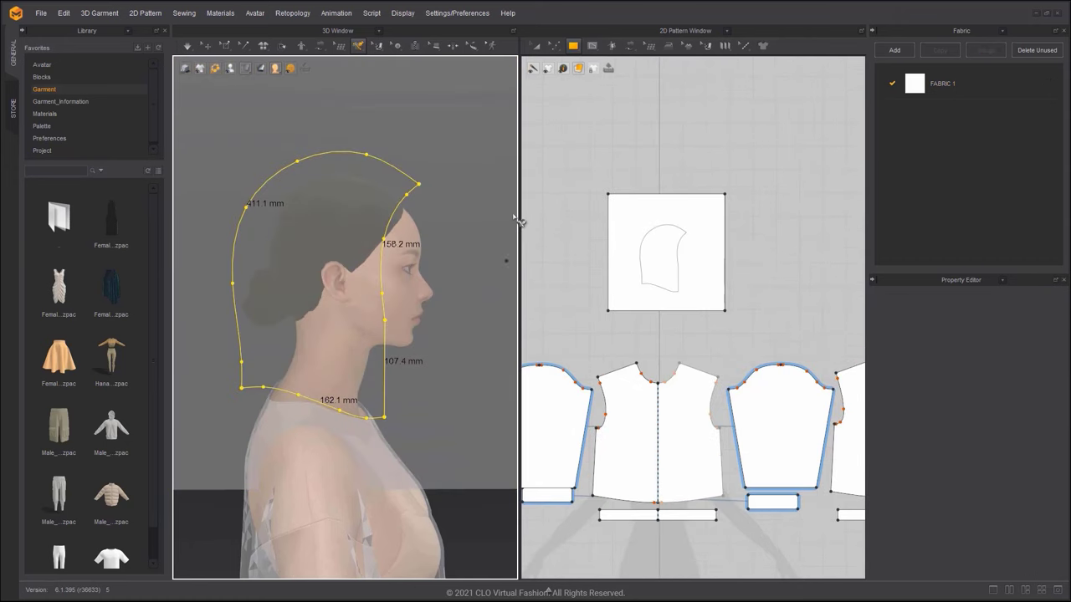
Step: Restore the solid garment display and cut the rectangle along the drawn hood outline
click(358, 46)
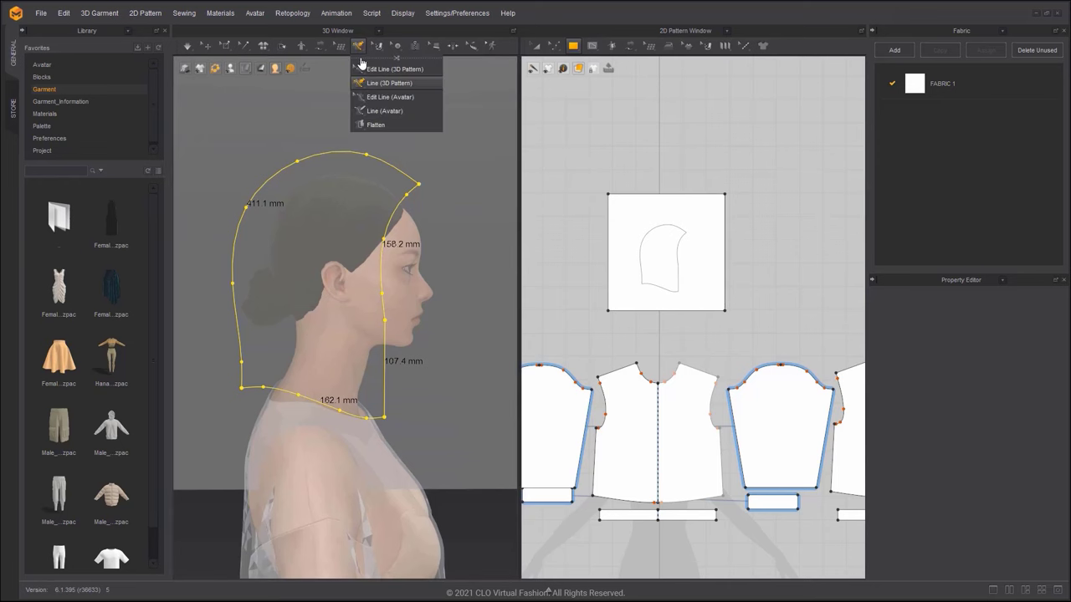
key(shift+a)
right_click(390, 168)
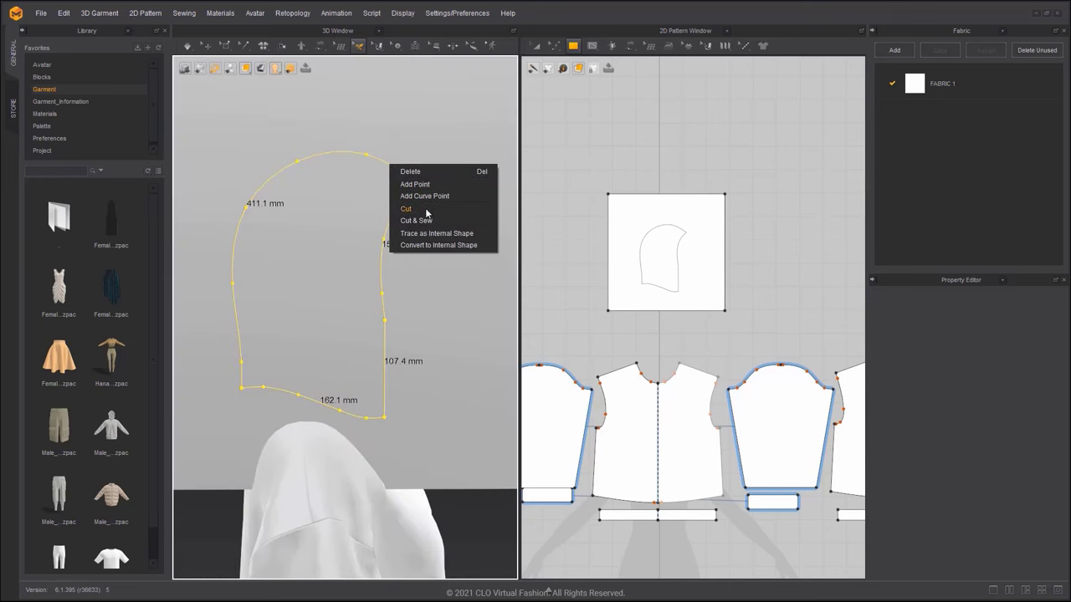
click(426, 213)
Step: Delete the leftover rectangle surrounding the hood piece
click(691, 226)
key(a)
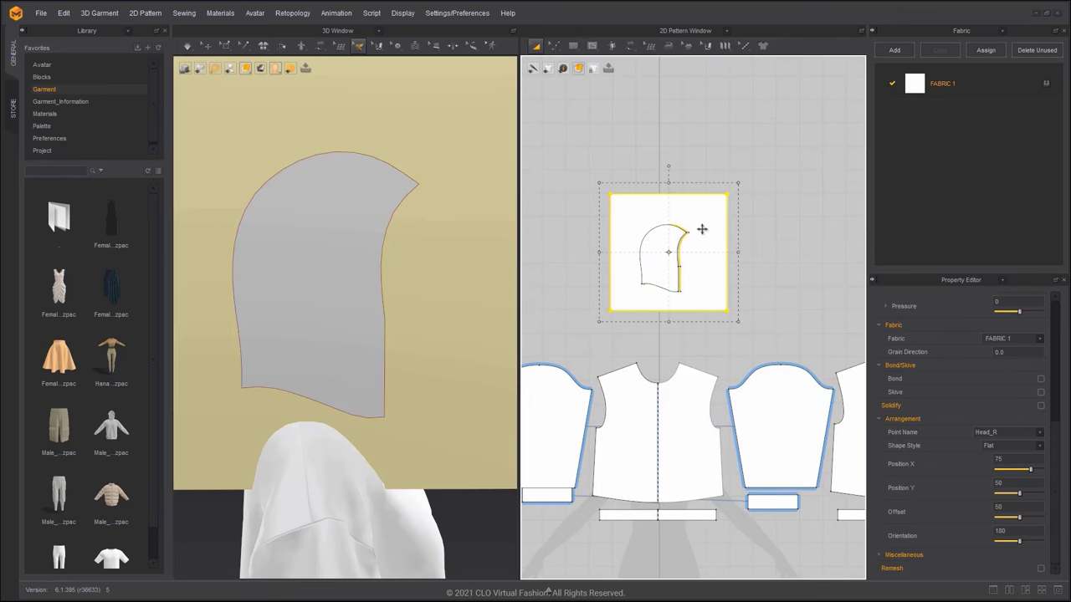
key(Delete)
scroll(678, 268, up, 5)
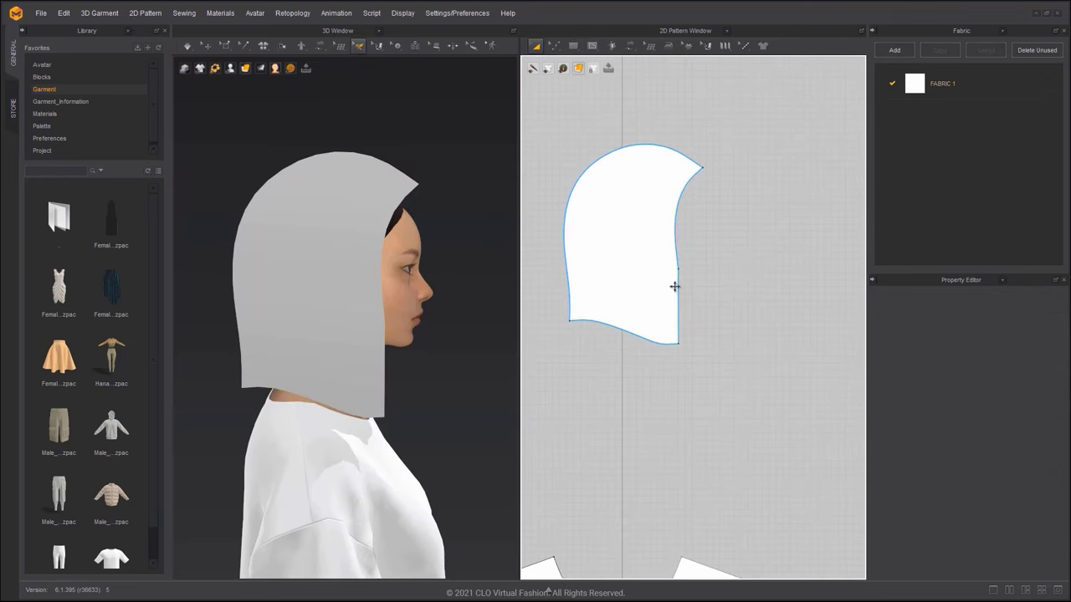
Step: Delete the surplus curve points on the hood's lower front edge and convert the corner point above them to a curve point
key(v)
scroll(674, 289, up, 3)
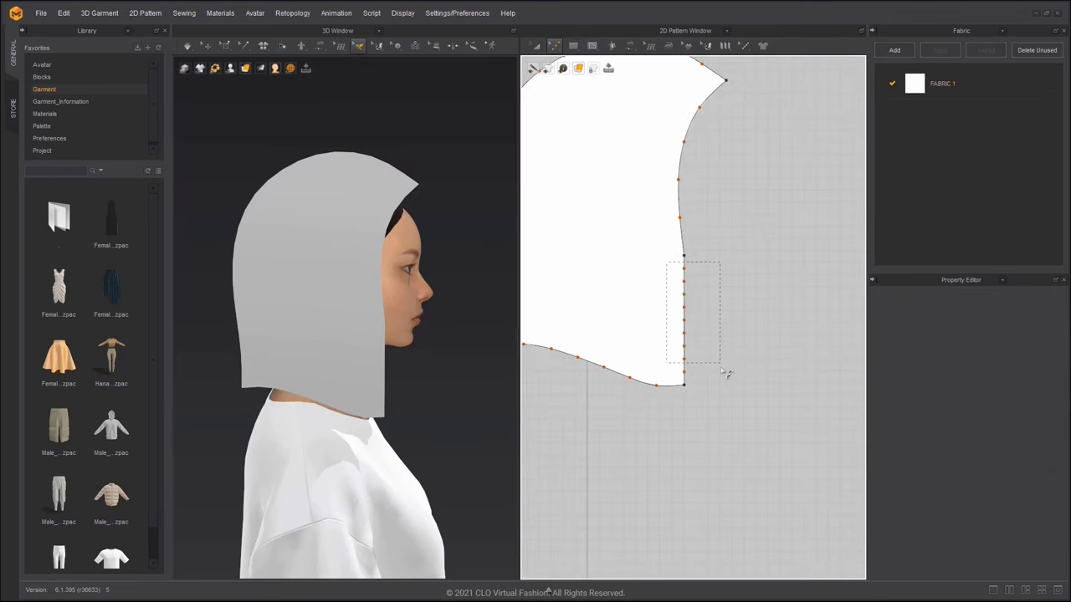
drag(722, 372, 726, 378)
key(Delete)
right_click(686, 259)
click(700, 293)
scroll(701, 289, down, 2)
scroll(703, 288, down, 3)
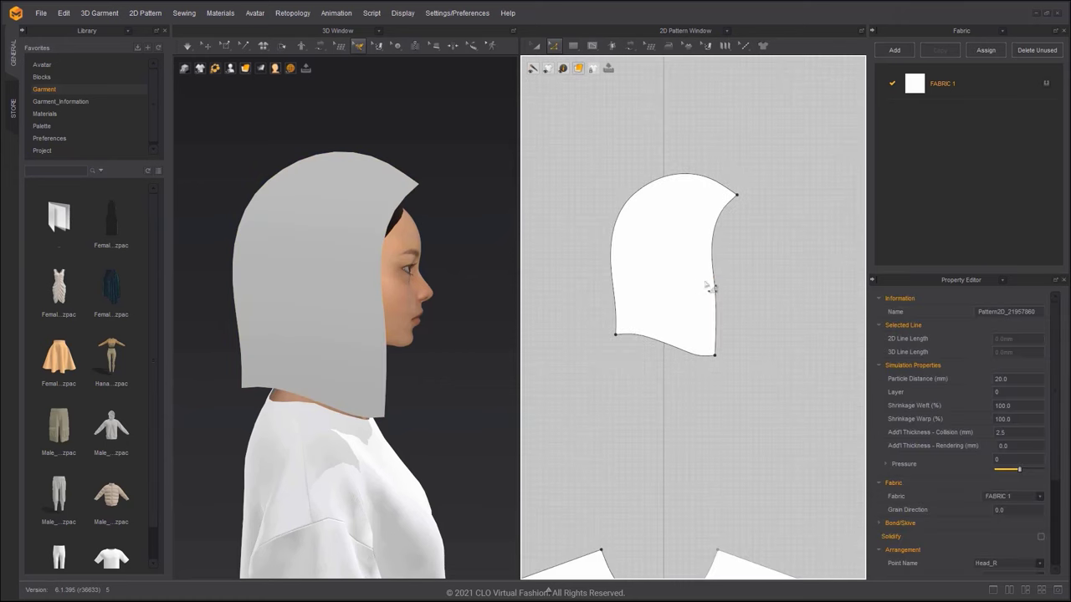
Step: Compare the length of the hood's bottom edge with the lengths of the front and back bodice necklines
click(692, 352)
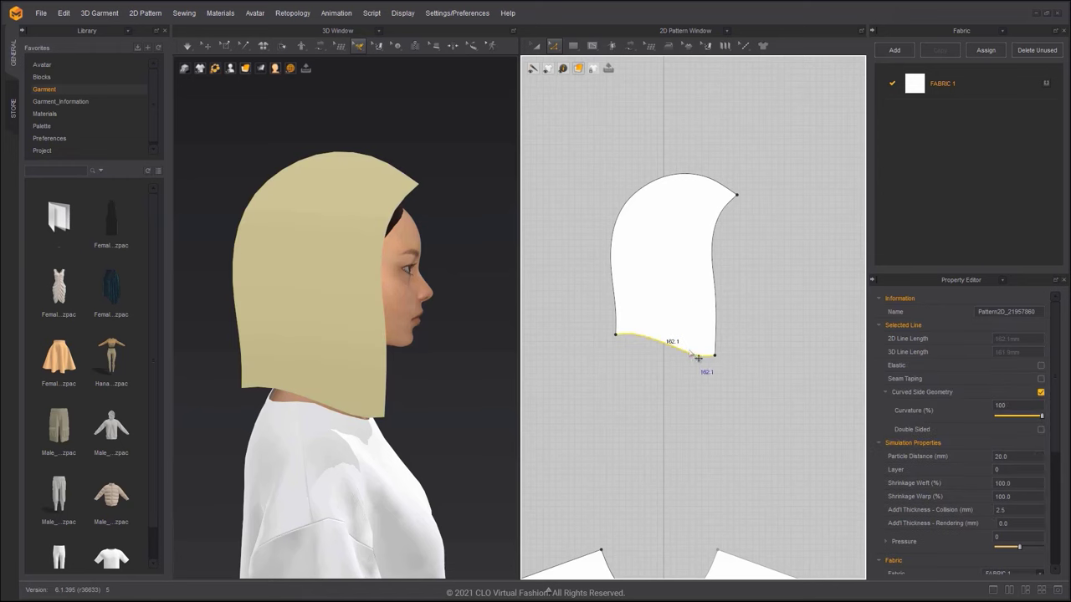
middle_drag(705, 366, 638, 181)
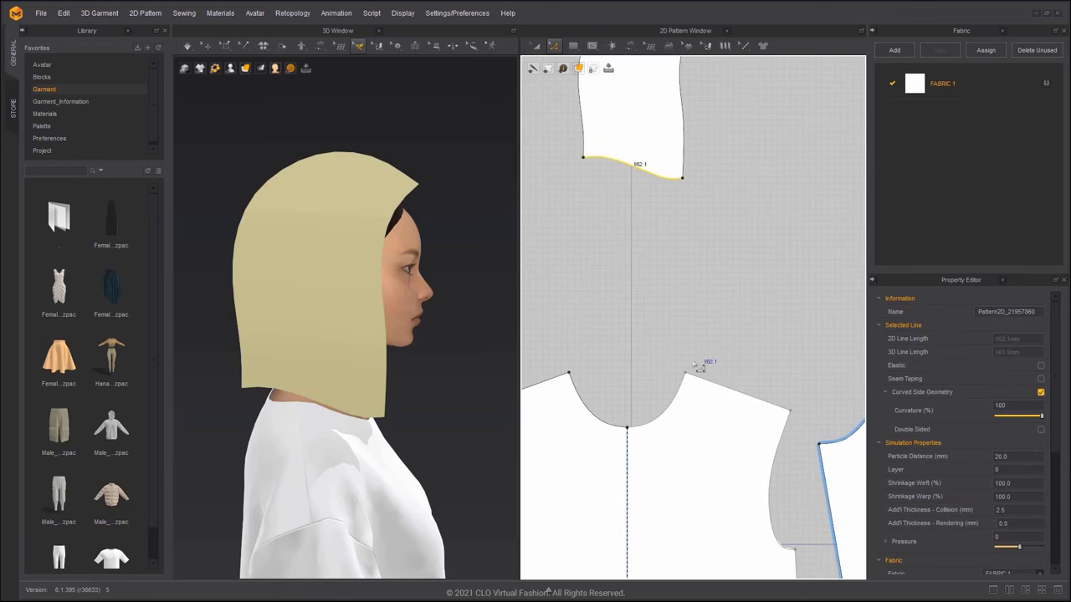
click(673, 404)
scroll(710, 363, down, 3)
middle_drag(766, 341, 535, 310)
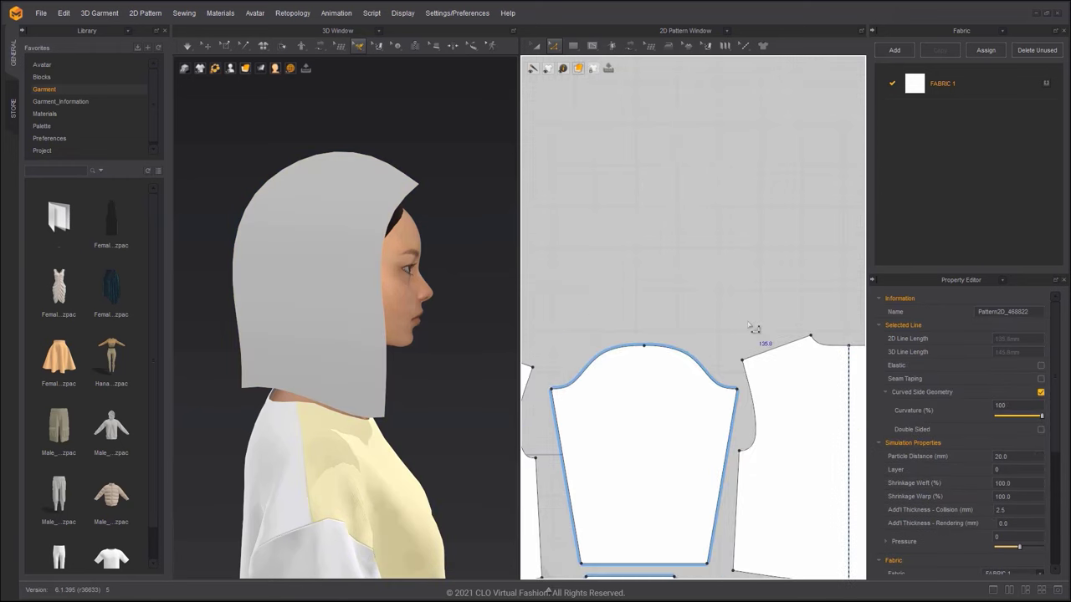
middle_drag(628, 319, 765, 318)
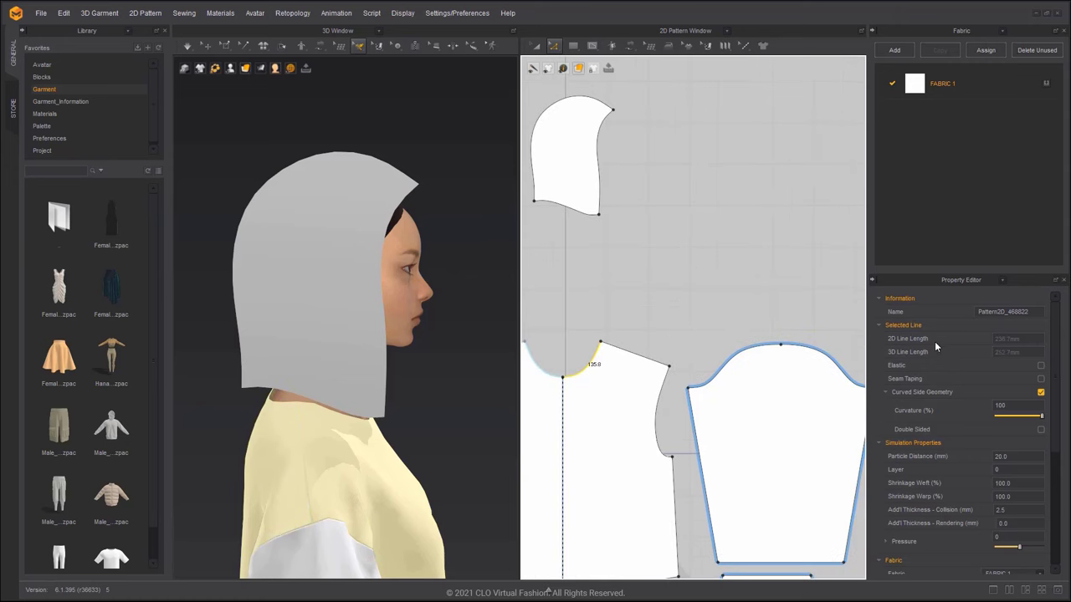
middle_drag(660, 266, 779, 353)
scroll(673, 291, up, 3)
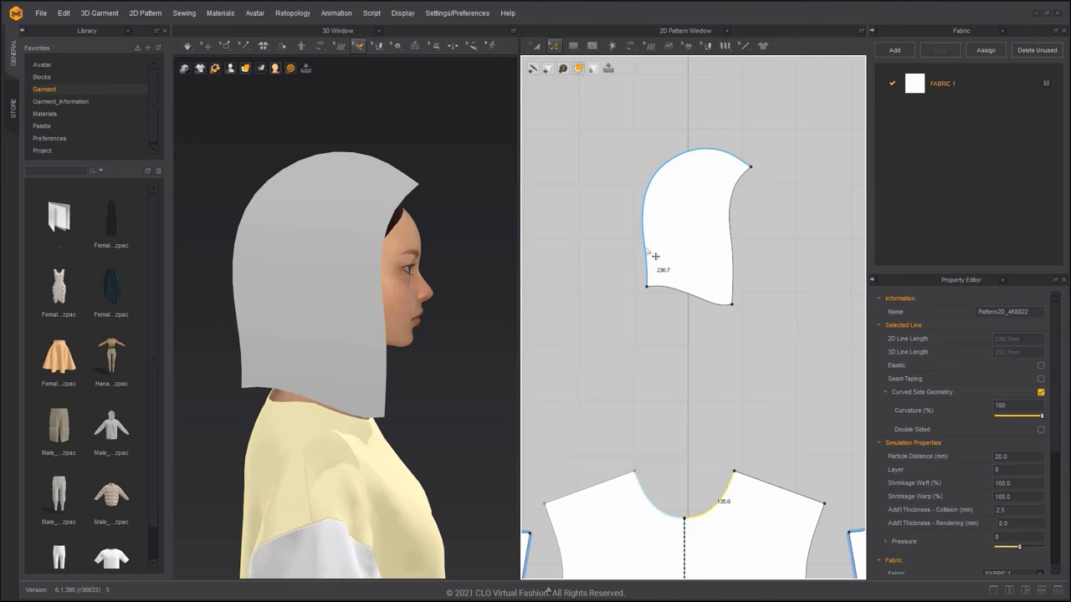
Step: Widen the hood's neck edge by moving its lower corner points outward
drag(647, 290, 611, 288)
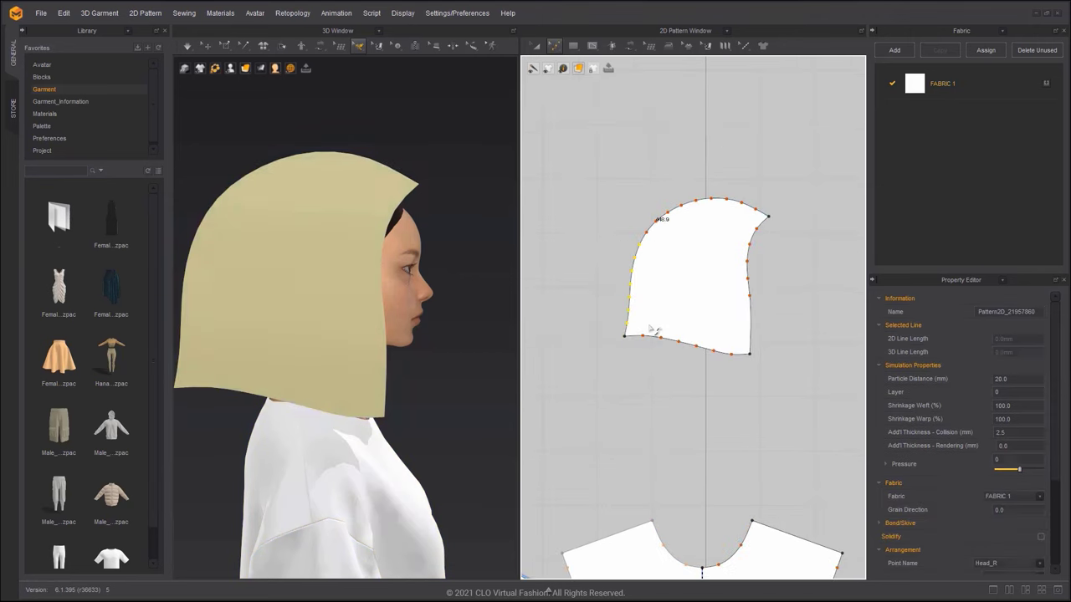
scroll(620, 287, up, 2)
drag(766, 361, 819, 367)
middle_drag(741, 271, 727, 359)
Step: Delete the surplus curve points along the hood's crown edge
drag(637, 185, 780, 243)
key(Delete)
click(797, 194)
key(Delete)
Step: Reposition the hood's remaining points to round out and smooth the crown and back edge
drag(844, 219, 841, 168)
drag(634, 245, 626, 176)
scroll(432, 213, down, 2)
middle_drag(432, 212, 439, 209)
drag(626, 177, 654, 184)
middle_drag(691, 212, 619, 241)
drag(769, 197, 757, 211)
drag(736, 200, 739, 197)
middle_drag(669, 214, 694, 215)
mouse_move(599, 221)
mouse_down()
mouse_move(591, 212)
mouse_move(603, 201)
mouse_up()
middle_drag(587, 226, 607, 216)
drag(734, 170, 702, 171)
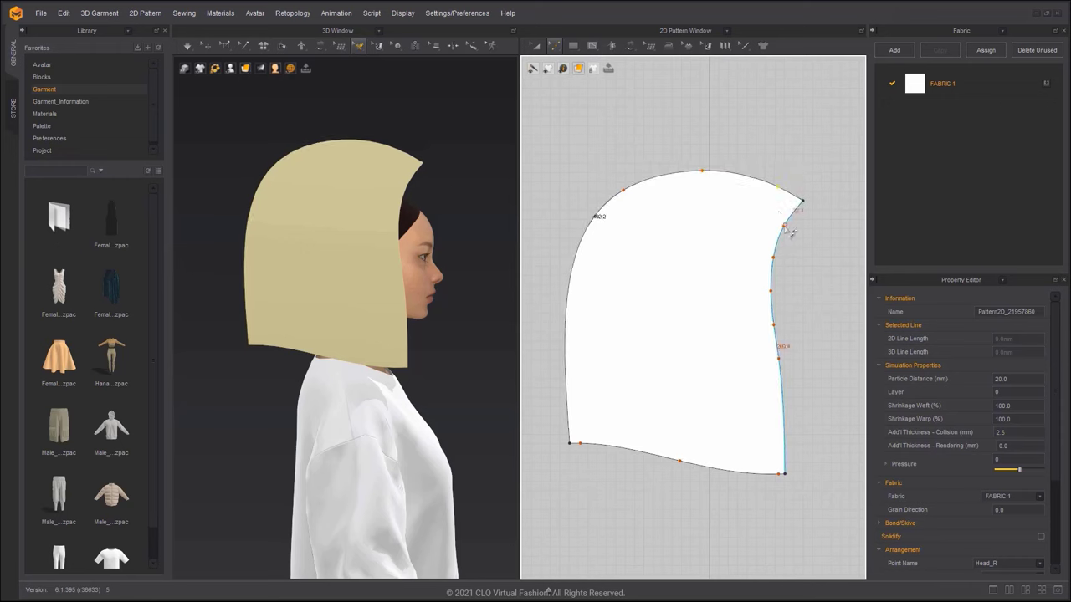
Step: Smooth the hood's face opening by adjusting its two upper curve points and removing the surplus one below them
drag(788, 230, 788, 229)
drag(773, 257, 777, 260)
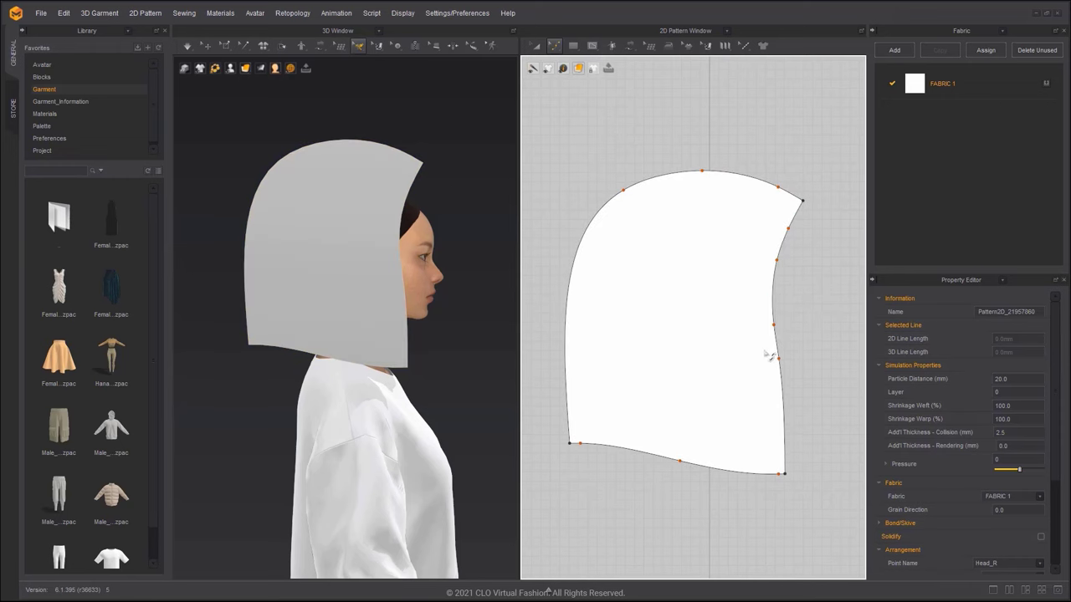
scroll(782, 396, down, 2)
Step: Measure the reshaped hood's bottom edge
key(z)
click(713, 453)
middle_drag(712, 483, 703, 341)
right_drag(405, 316, 401, 310)
scroll(734, 281, down, 5)
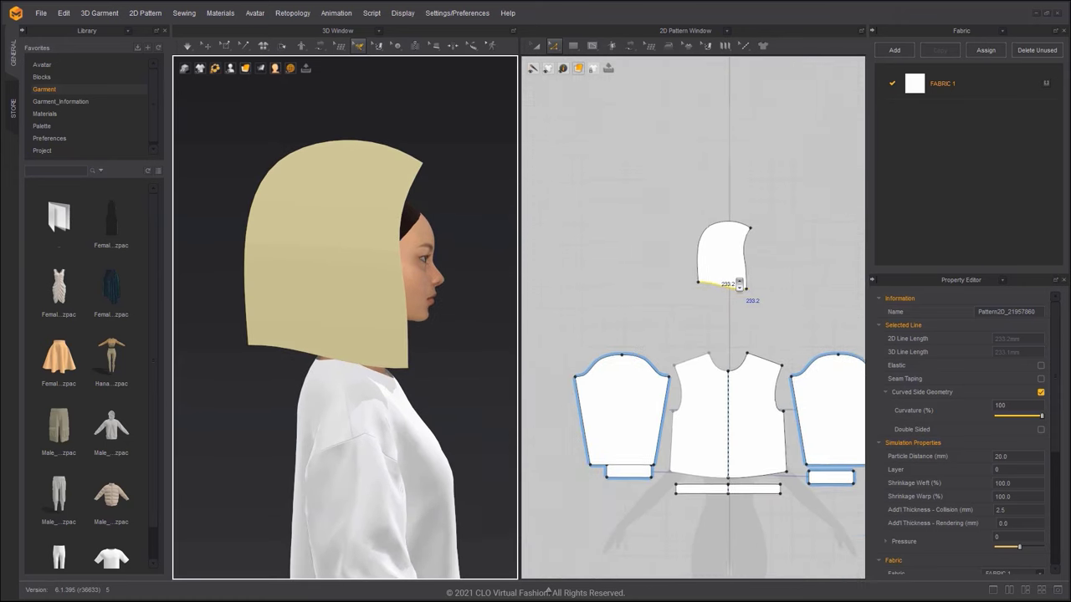
Step: Move the hood piece down toward the front bodice and place a linked mirrored copy beside it
middle_drag(734, 281, 686, 278)
key(a)
drag(684, 271, 658, 326)
scroll(659, 326, up, 1)
key(ctrl+d)
shift+click(727, 321)
Step: Move the mirrored hood piece in 3D to the opposite side of the avatar's head
right_drag(460, 284, 303, 296)
key(q)
right_drag(371, 318, 350, 332)
click(359, 306)
click(367, 308)
drag(392, 310, 540, 331)
Step: Sew the crown and back edges of the two hood pieces together with Segment Sewing
key(n)
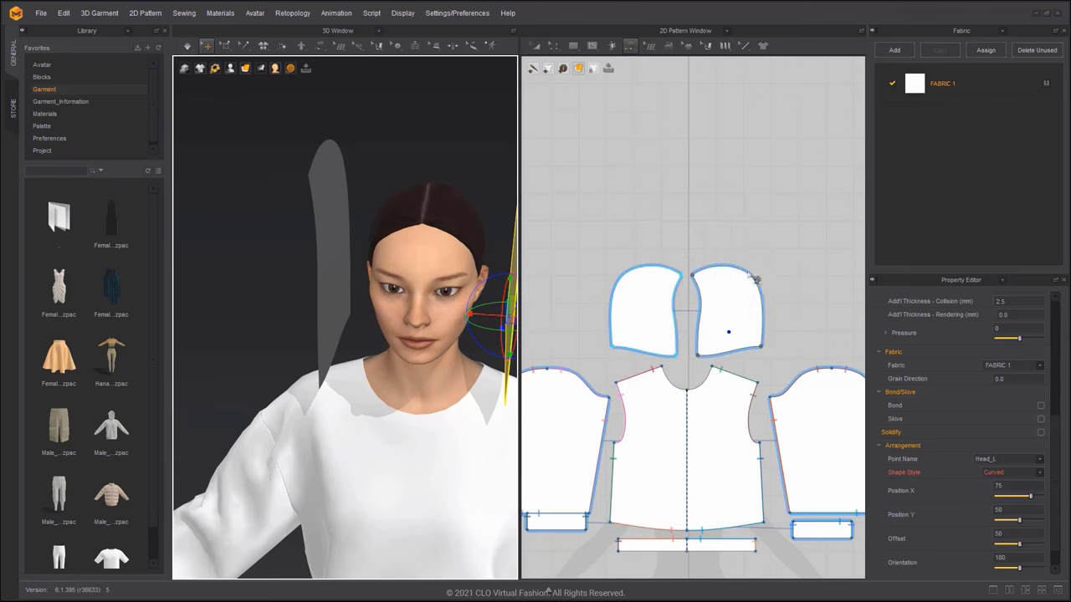
click(630, 45)
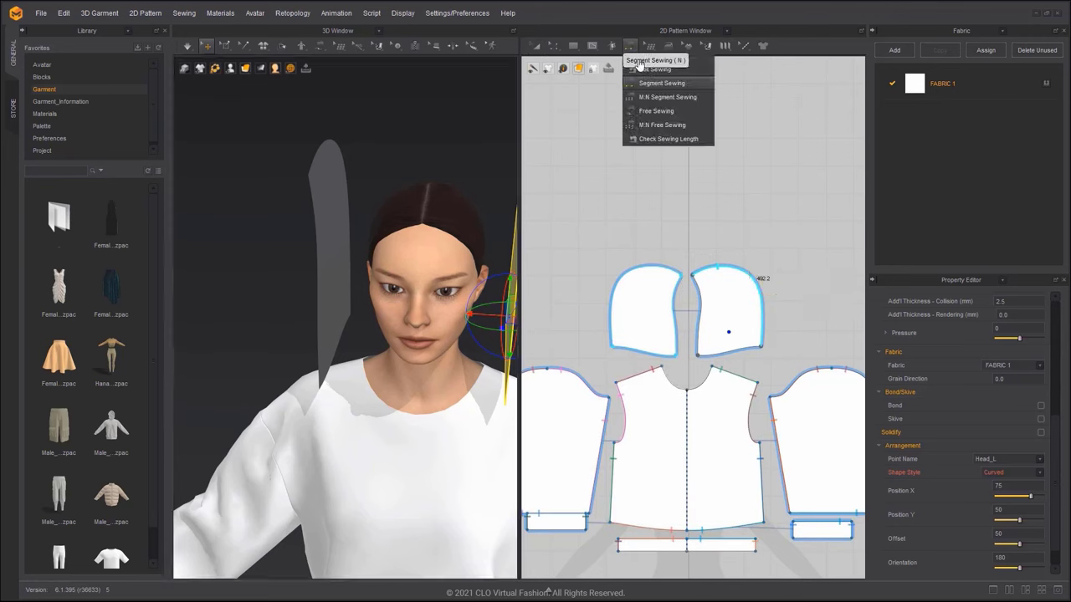
click(757, 283)
click(648, 276)
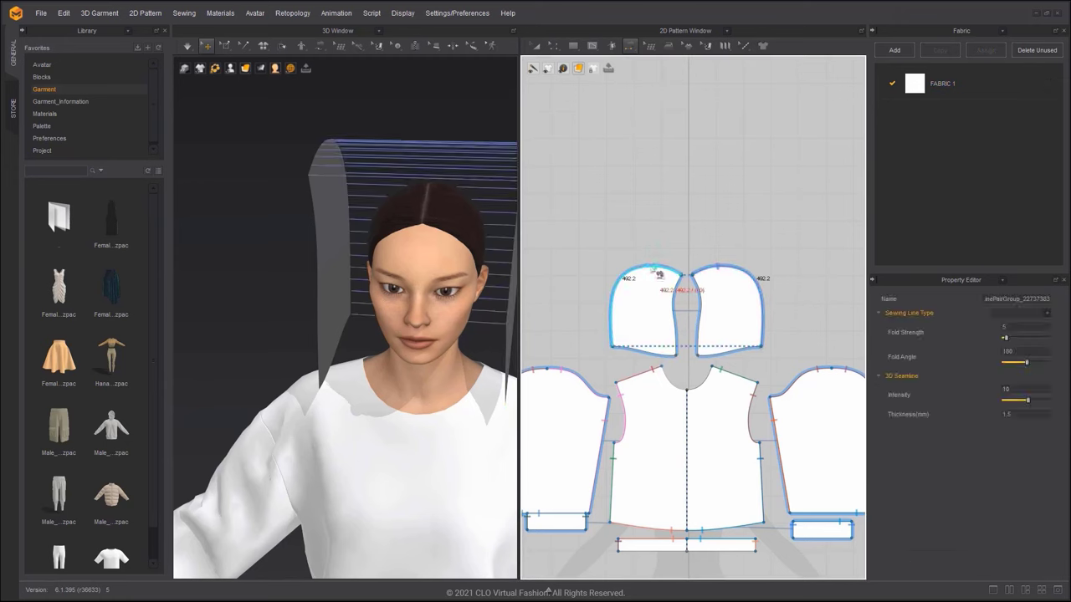
Step: Sew the hood's bottom edge to the front and back bodice necklines with Free Sewing
click(632, 47)
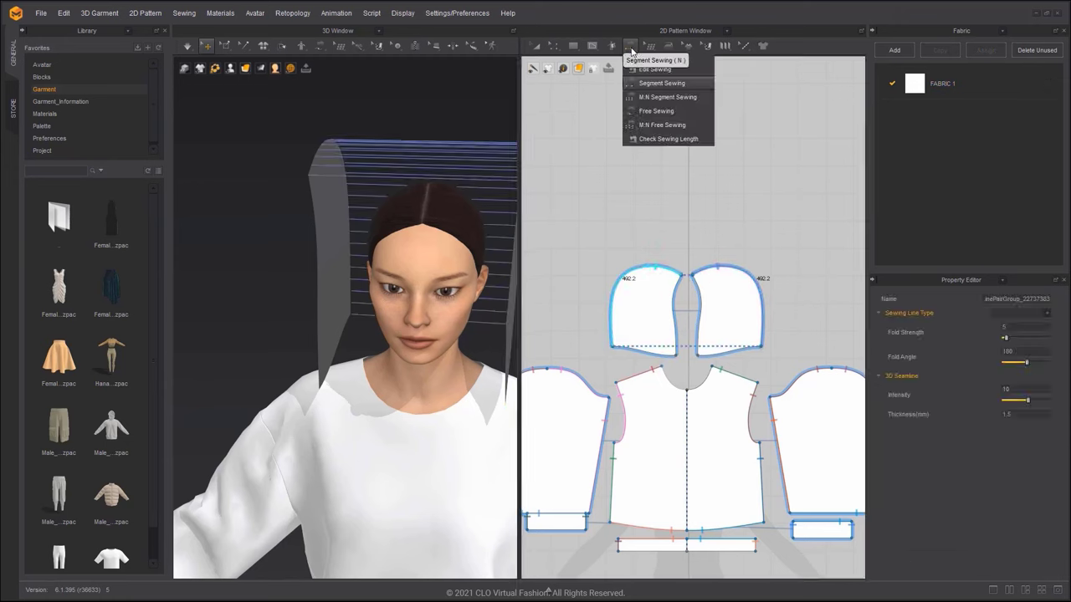
click(658, 114)
middle_drag(709, 351, 657, 276)
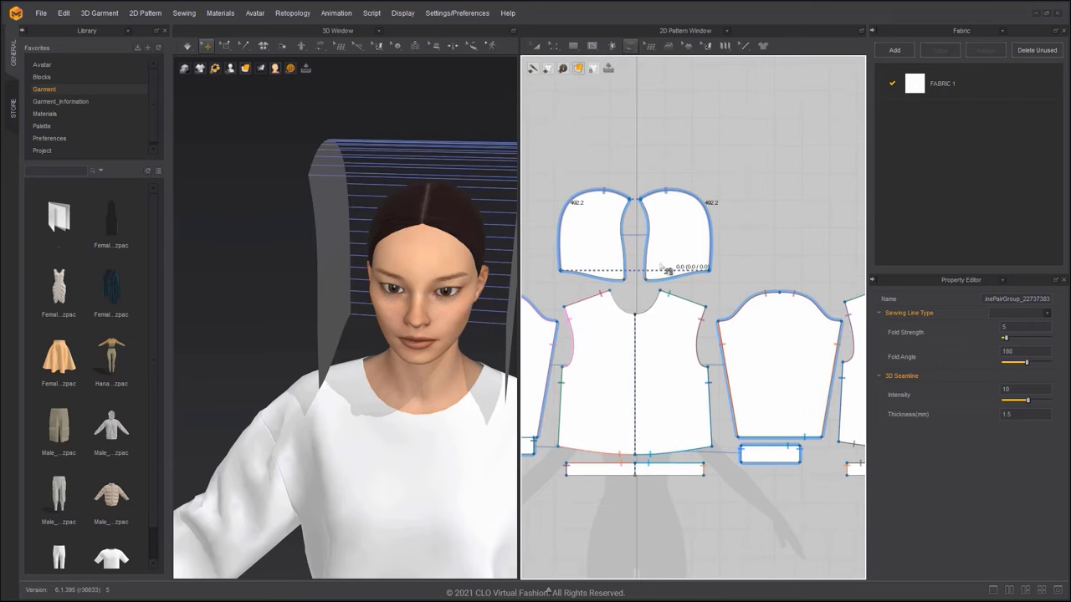
click(655, 283)
right_drag(480, 293, 423, 248)
middle_drag(423, 248, 400, 201)
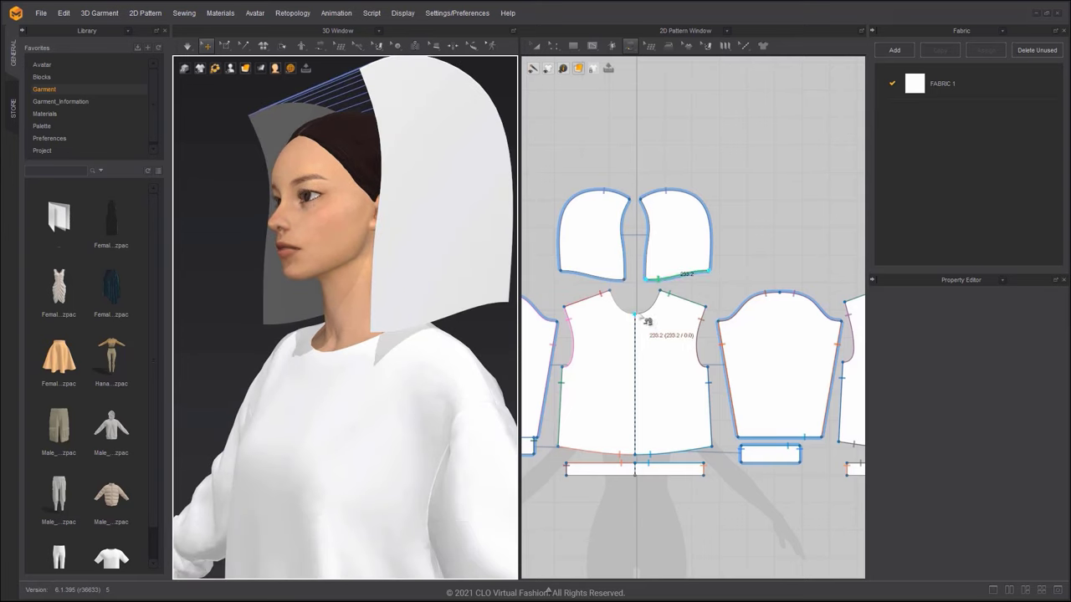
click(638, 315)
middle_drag(819, 294, 707, 293)
middle_drag(786, 292, 715, 289)
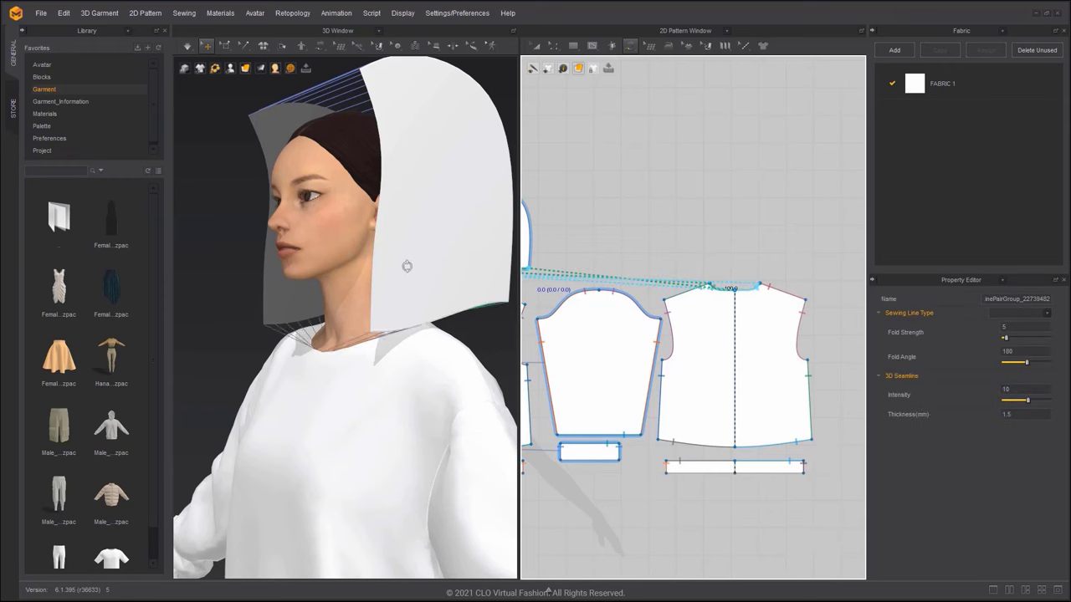
click(718, 293)
Step: Simulate the garment to drape the sewn hood around the head, and check it from the side and front
right_drag(409, 268, 458, 269)
key(space)
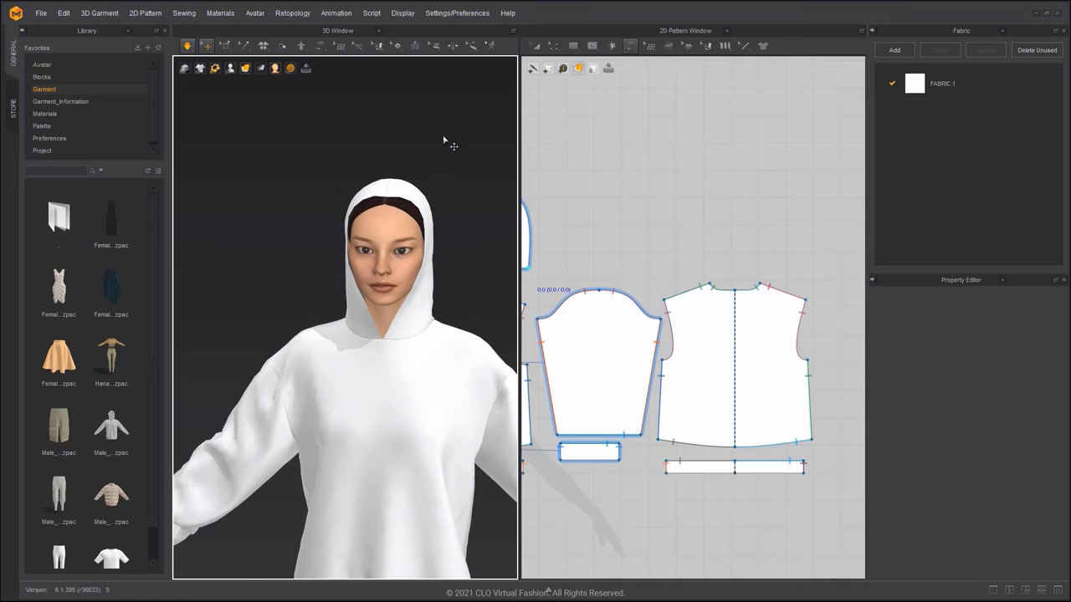
right_drag(441, 153, 339, 183)
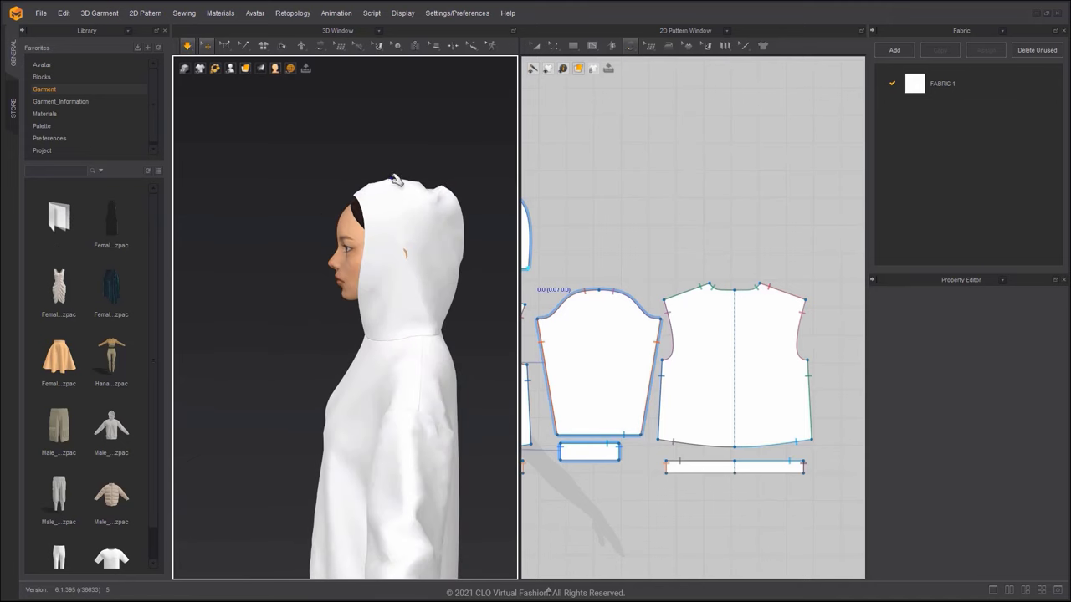
key(space)
right_drag(397, 243, 421, 280)
middle_drag(387, 353, 406, 272)
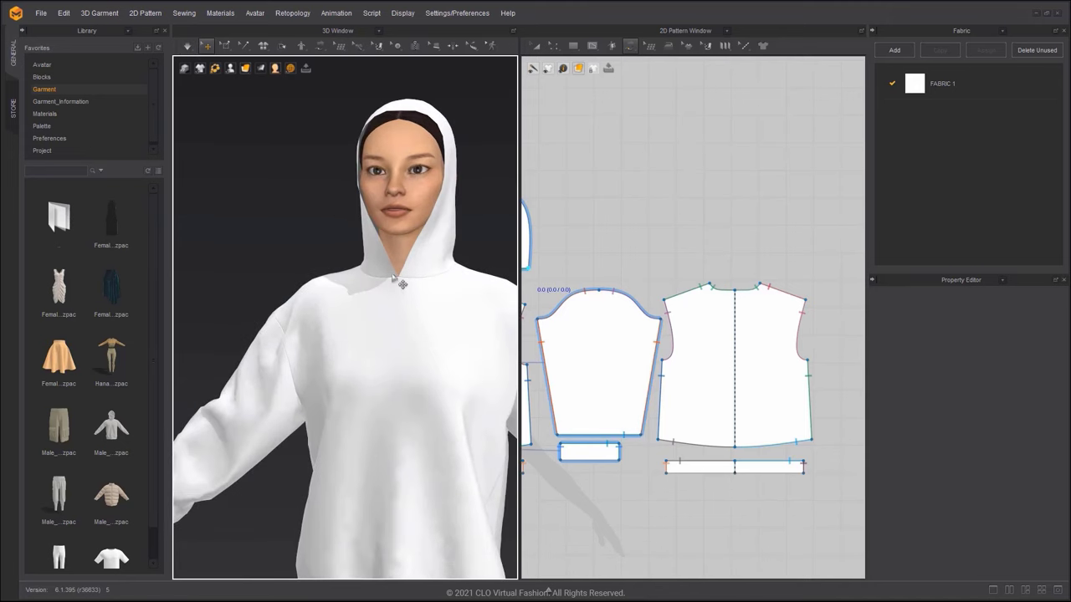
Step: Lower the hood's front bottom corner and simulate the change at the front neckline
scroll(594, 284, up, 5)
drag(586, 266, 585, 278)
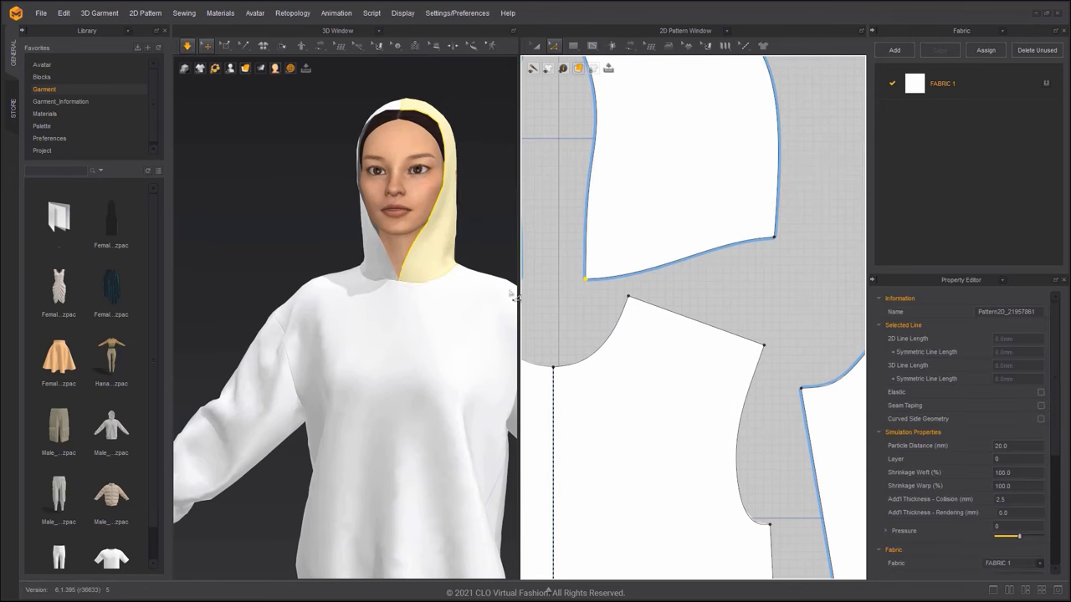
click(401, 322)
click(589, 285)
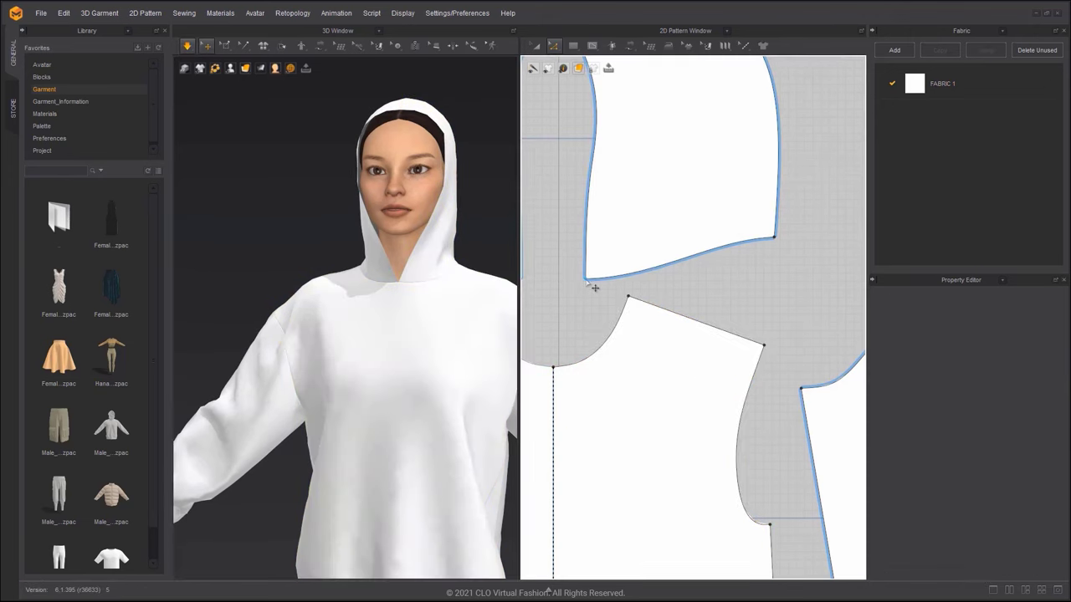
drag(586, 281, 598, 294)
key(space)
Step: Reshape the hood's bottom edge with Edit Curve Point so the curve runs smoothly into the front and back corners
scroll(607, 292, up, 3)
key(v)
scroll(672, 270, down, 1)
middle_drag(672, 270, 650, 296)
scroll(650, 296, down, 1)
key(a)
drag(626, 268, 622, 248)
middle_drag(697, 269, 716, 286)
click(791, 276)
scroll(807, 255, up, 2)
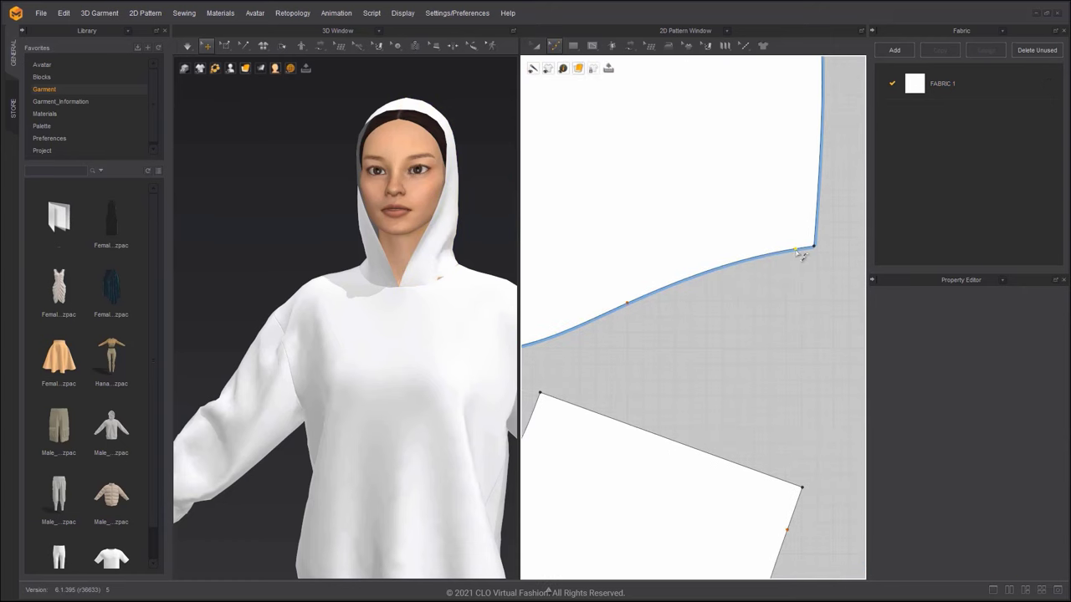
click(782, 251)
scroll(686, 301, down, 2)
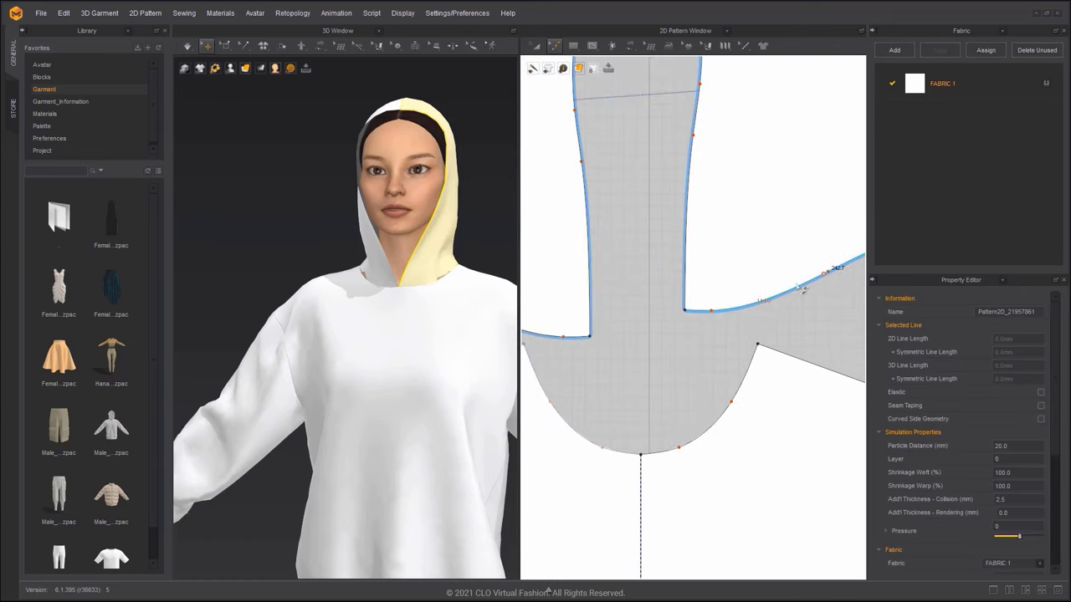
scroll(697, 322, up, 2)
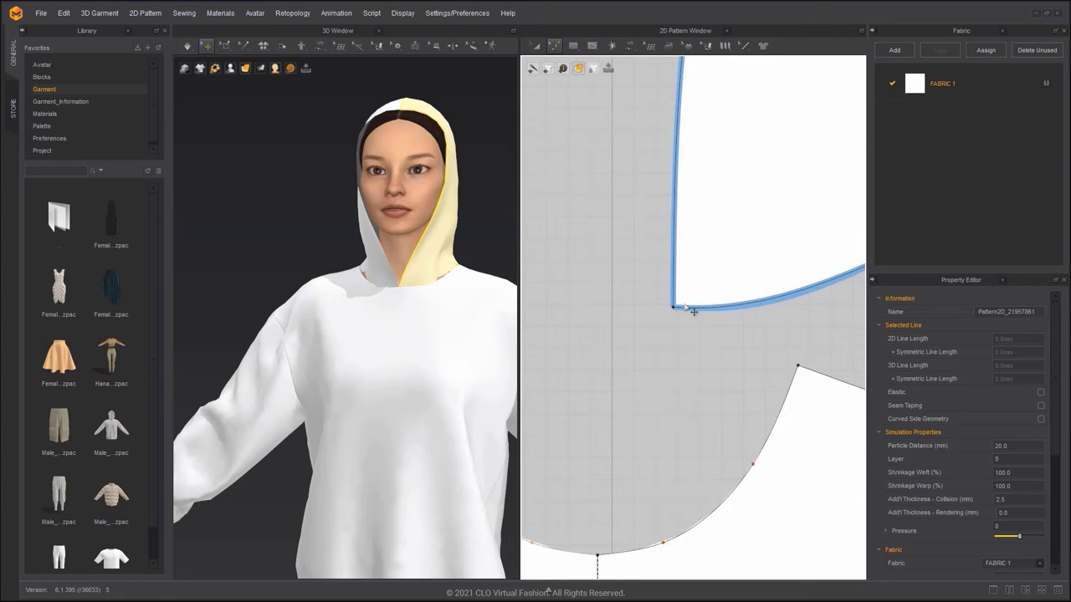
scroll(693, 297, down, 3)
Step: Raise the top front corner of the hood pieces and simulate the change while viewing the hood from the side
scroll(697, 330, up, 3)
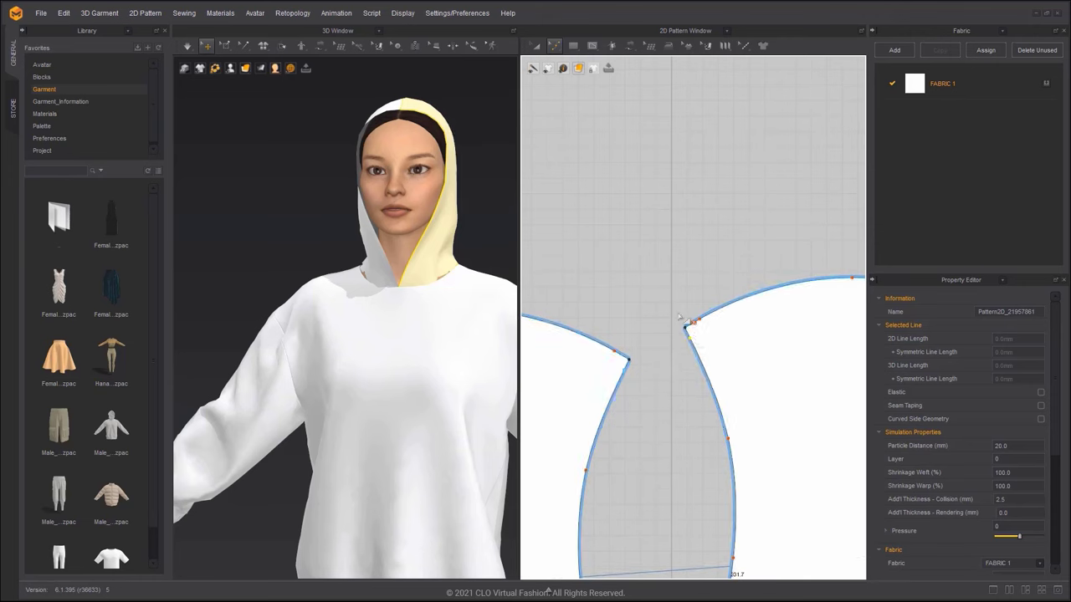
key(a)
scroll(431, 243, down, 3)
right_drag(431, 243, 539, 238)
drag(684, 328, 667, 351)
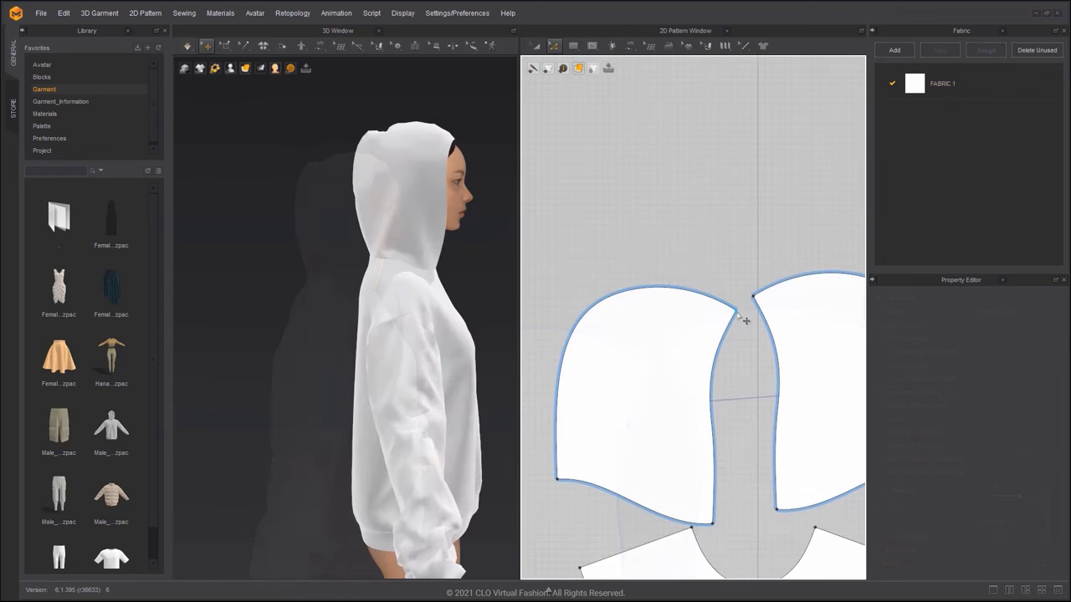
click(741, 306)
drag(743, 307, 744, 295)
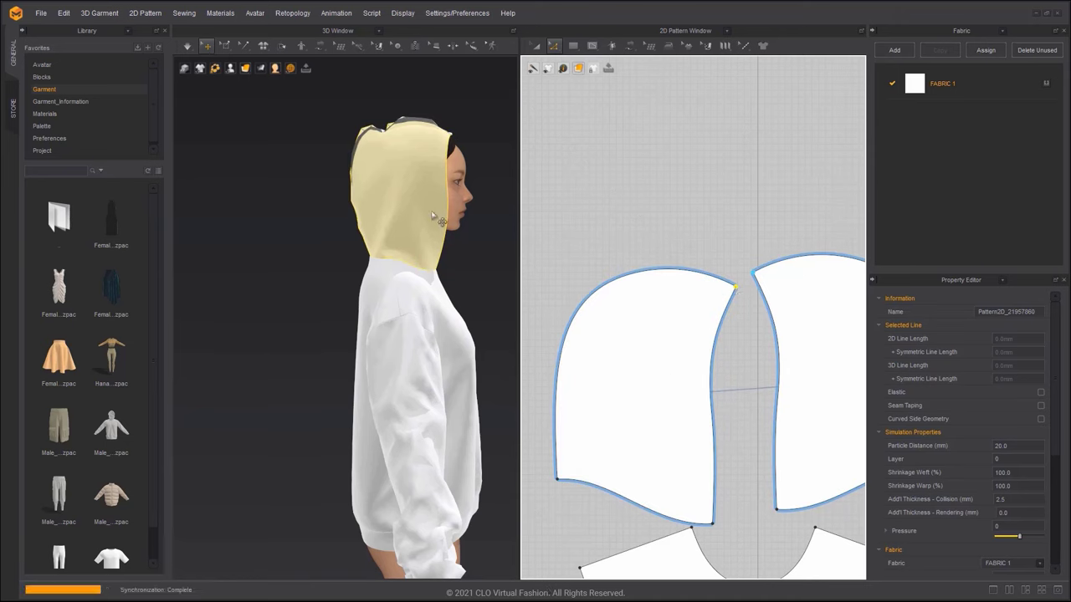
click(405, 100)
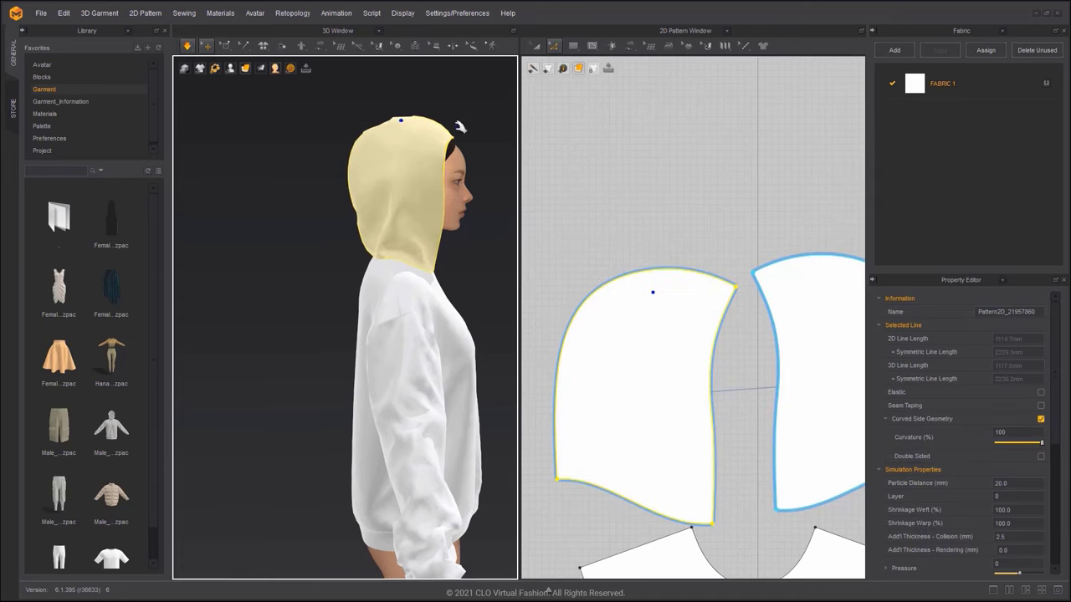
click(456, 131)
scroll(751, 303, up, 2)
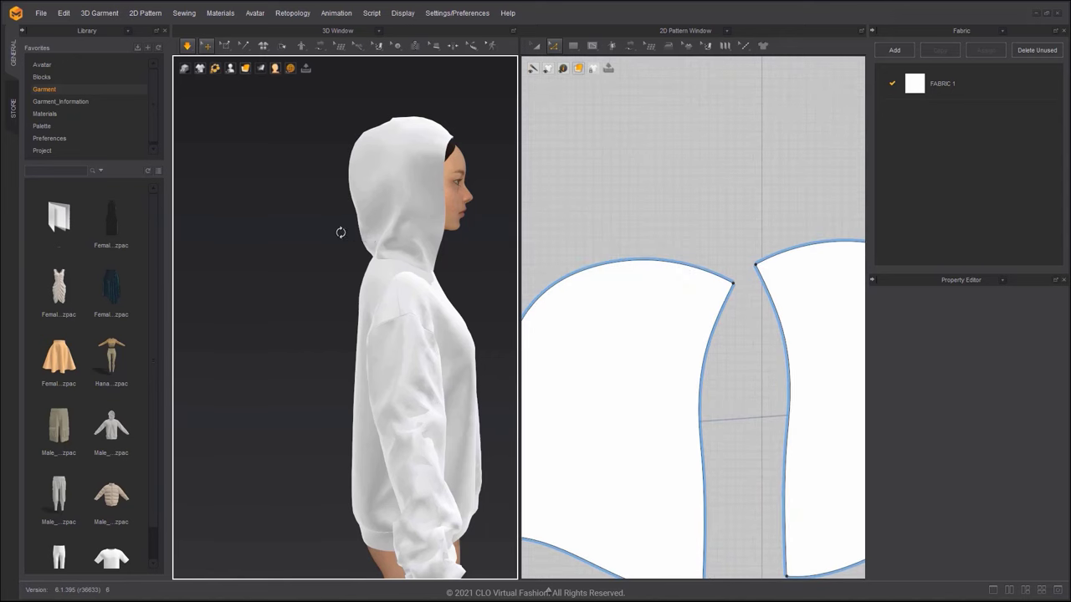
Step: Pull the hood backwards off the avatar's head during simulation so it hangs behind the neck
right_drag(327, 232, 434, 274)
right_drag(448, 236, 400, 152)
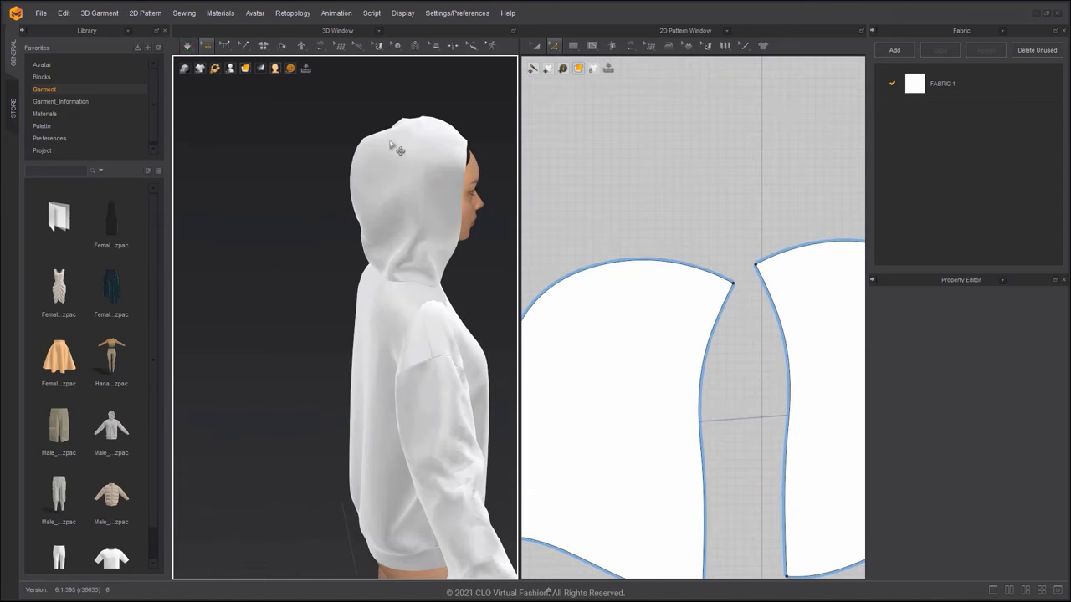
drag(374, 132, 302, 210)
right_drag(302, 210, 468, 239)
click(328, 303)
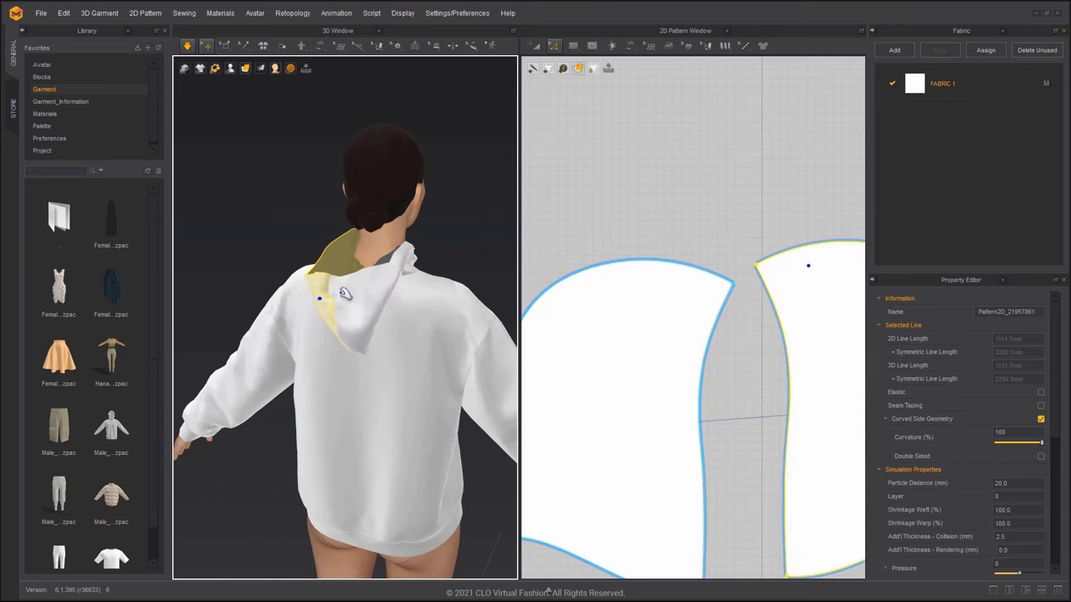
drag(346, 301, 348, 368)
right_drag(350, 316, 375, 303)
drag(376, 303, 424, 292)
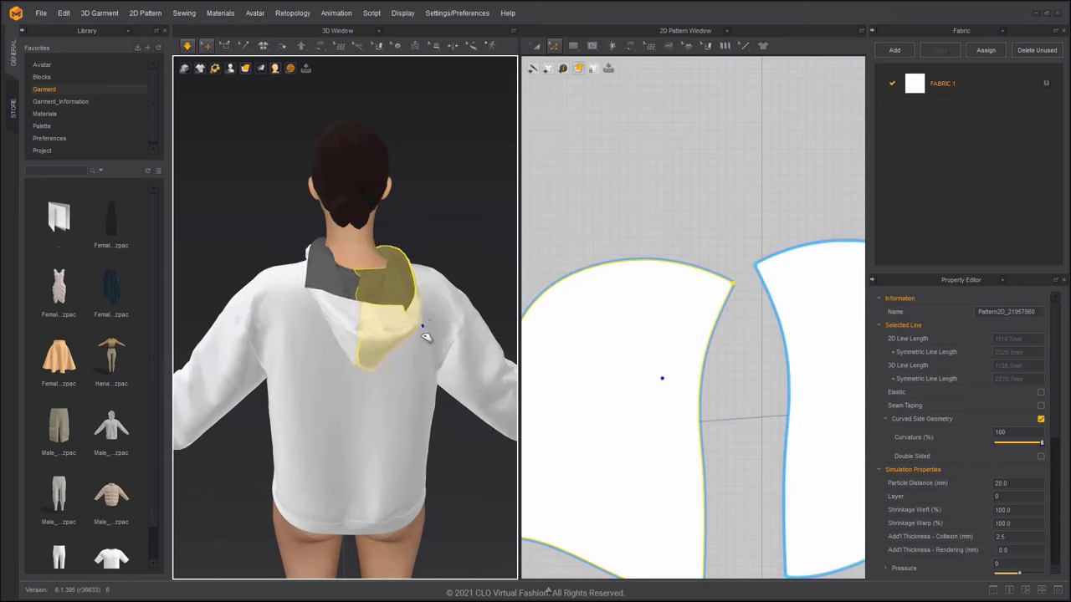
Step: Spread the lowered hood's opening outwards over both shoulders from the front and back while simulating
right_drag(413, 335, 419, 283)
click(420, 280)
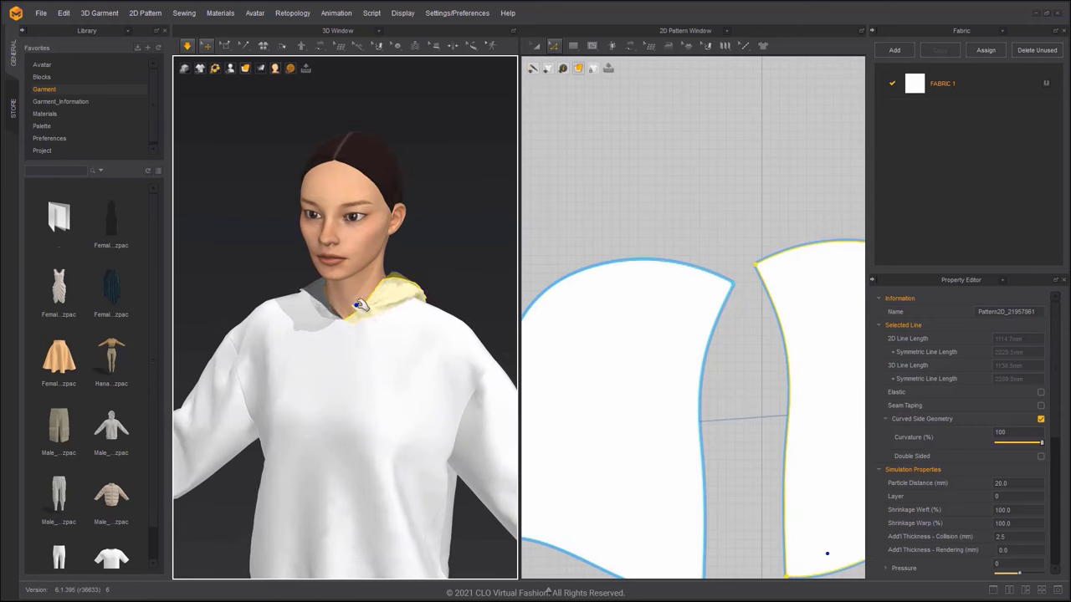
drag(423, 289, 451, 288)
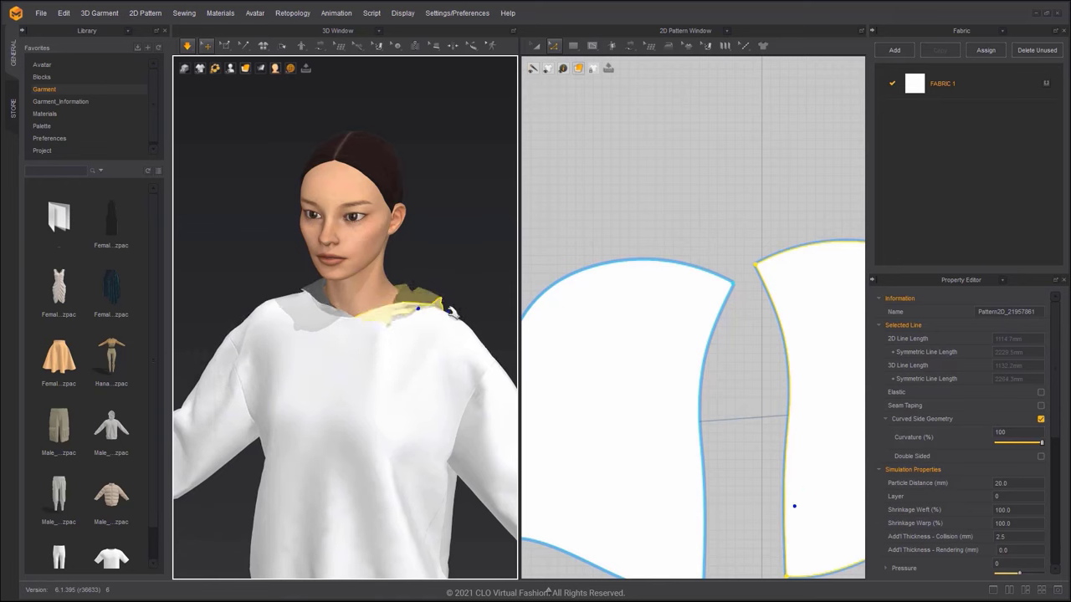
right_drag(417, 304, 349, 270)
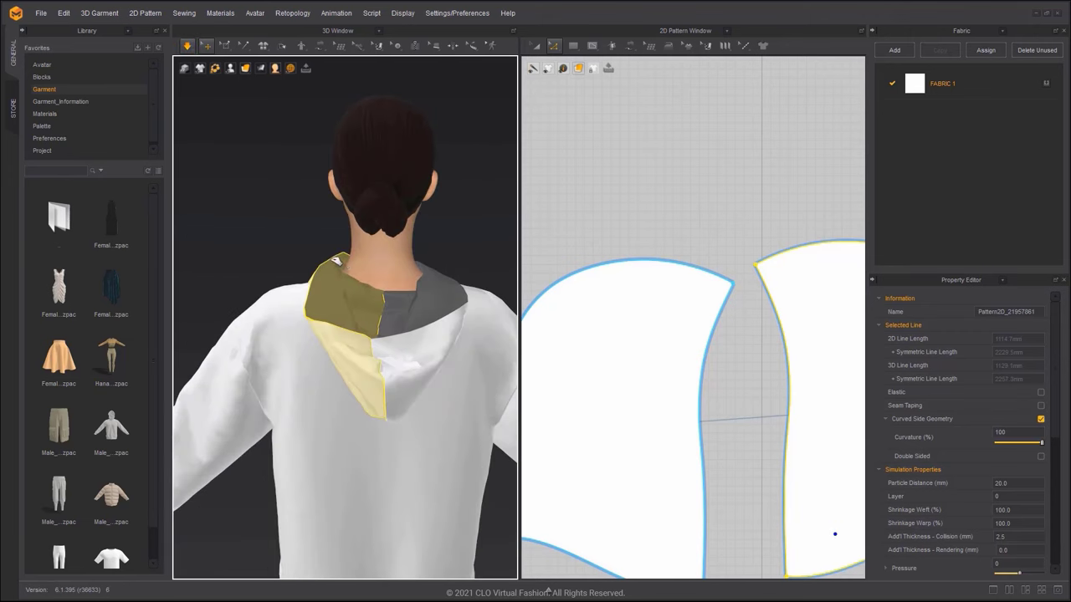
drag(449, 282, 495, 278)
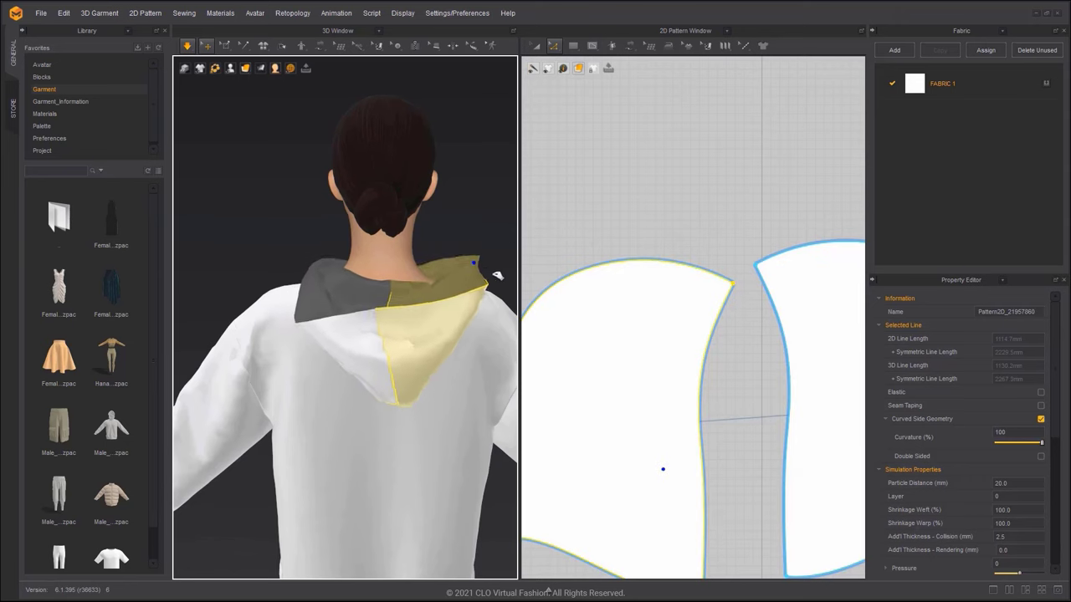
click(474, 287)
Step: Even out the lowered hood's drape at the back and front neckline, and stop the simulation
drag(433, 369, 340, 363)
key(space)
right_drag(351, 361, 355, 315)
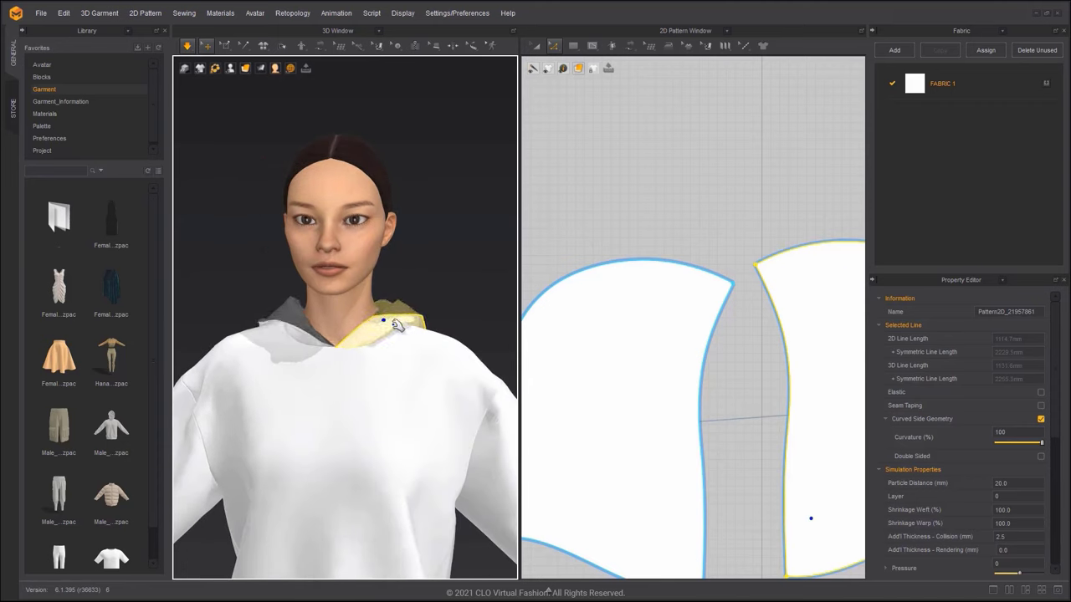
scroll(371, 339, down, 10)
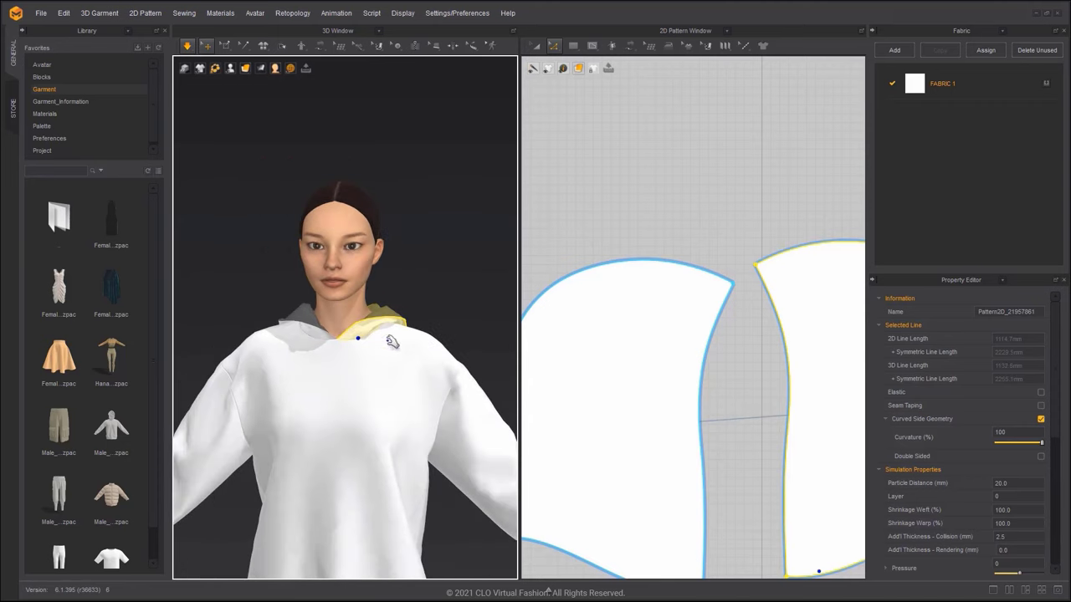
click(399, 293)
scroll(399, 294, up, 5)
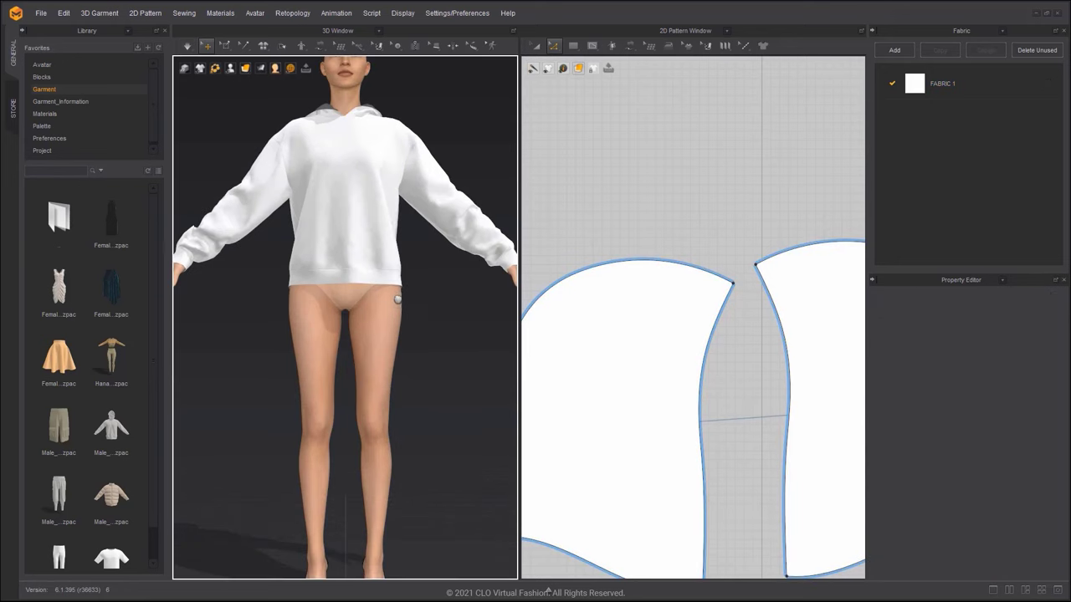
scroll(686, 411, down, 5)
Step: Draw an internal line on the front bodice for half a kangaroo pocket: top edge about 144.5 mm from the centre line, and curved hand opening
scroll(729, 357, up, 3)
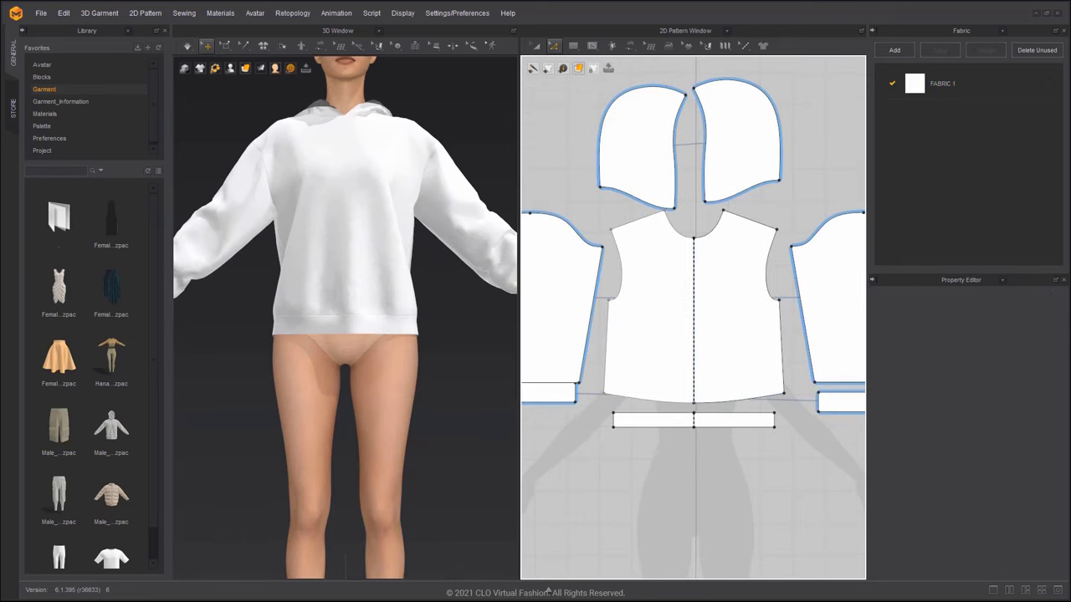
click(592, 47)
click(606, 71)
scroll(726, 397, up, 5)
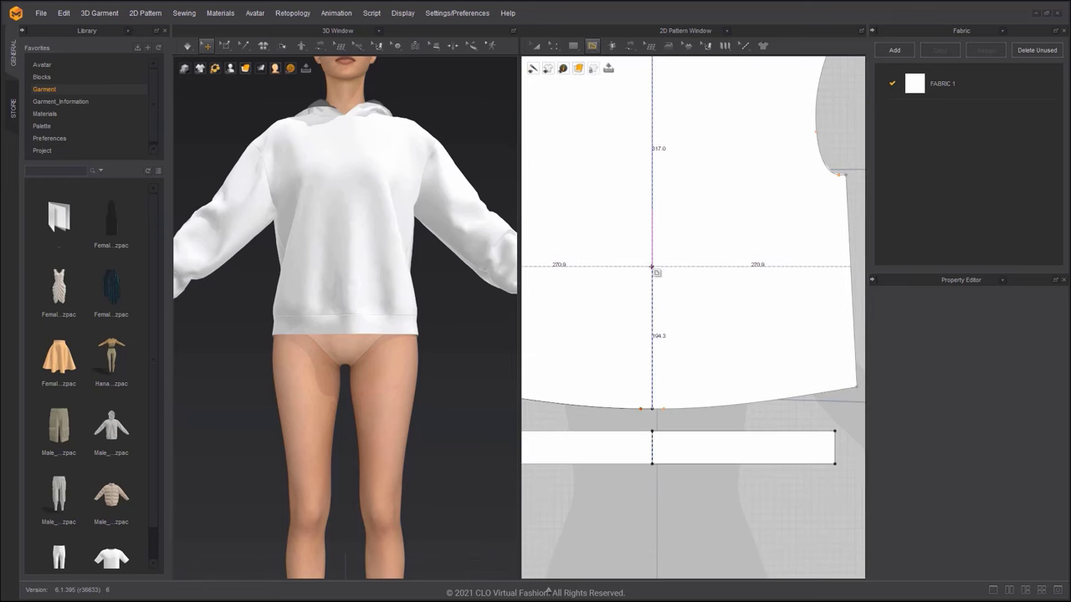
click(758, 267)
ctrl+click(769, 292)
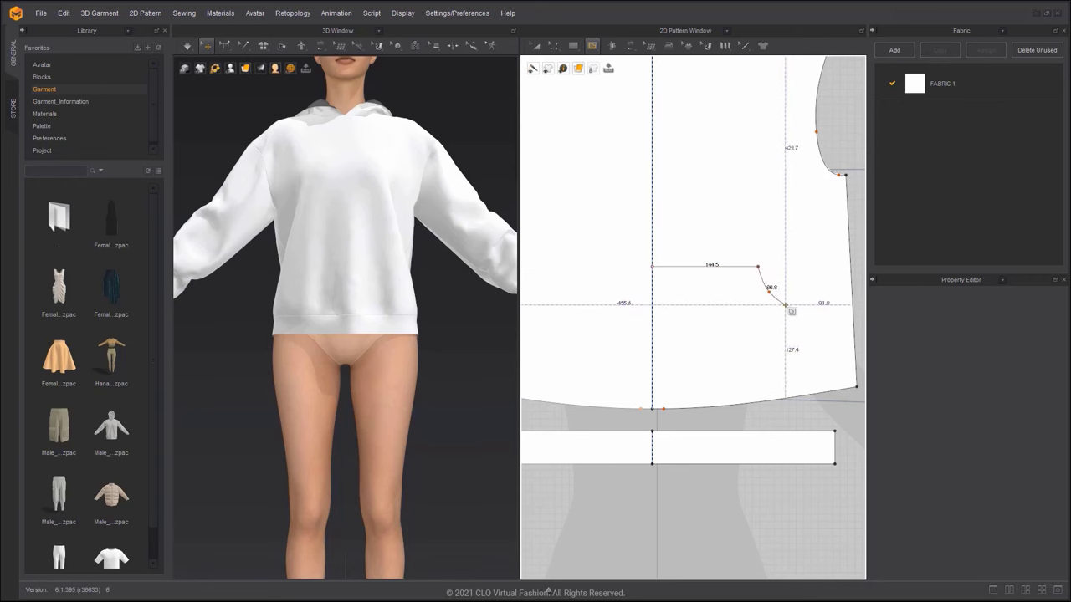
scroll(806, 391, up, 3)
Step: Complete the half pocket outline with a side about 118 mm long and a curved bottom edge following the hem to the centre line
click(806, 390)
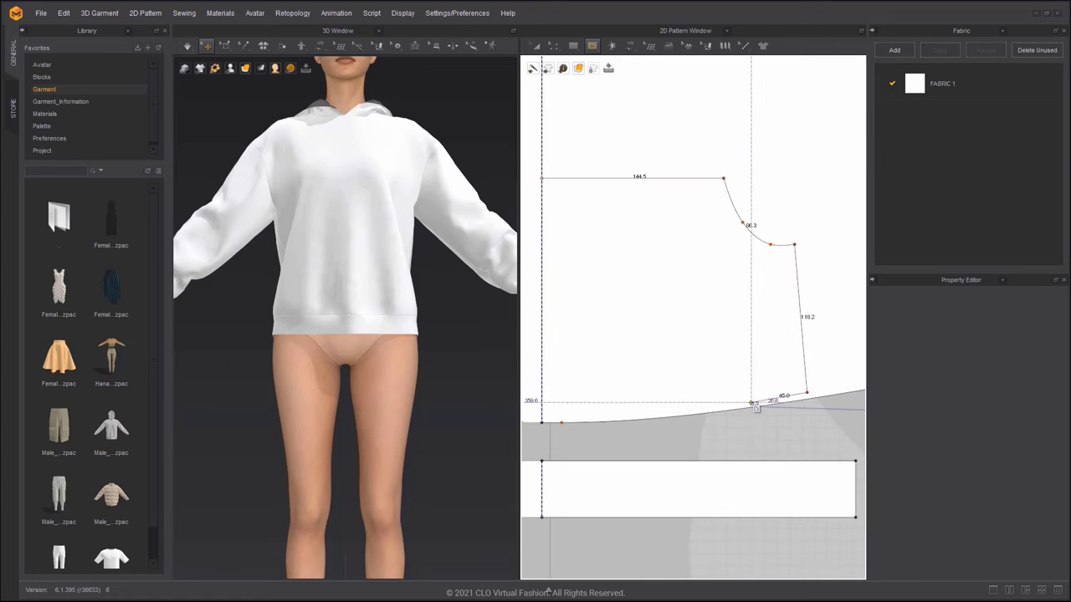
ctrl+click(748, 403)
ctrl+click(573, 418)
scroll(542, 419, up, 3)
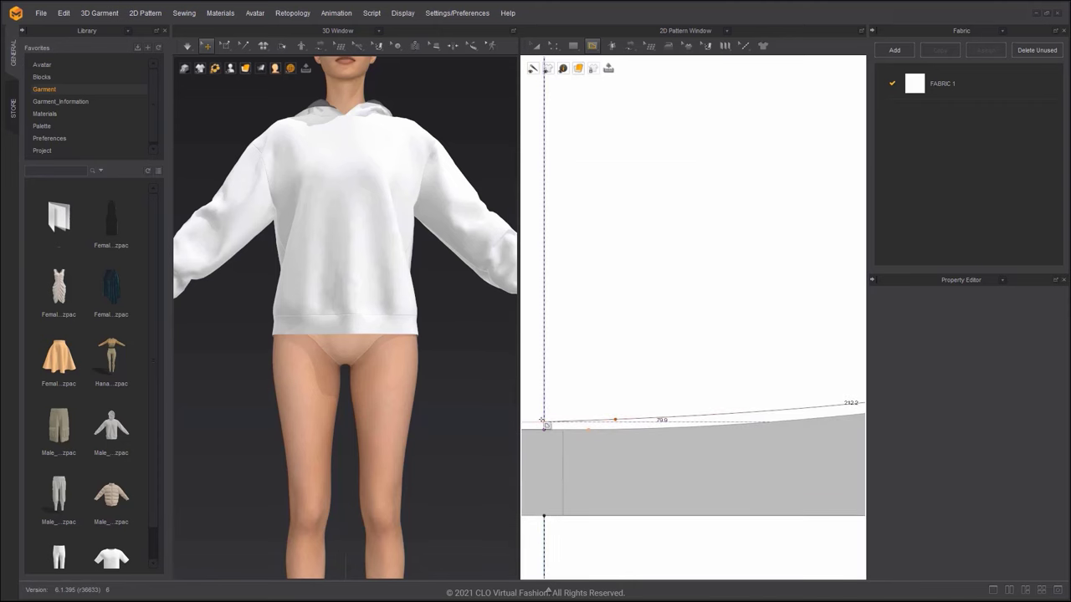
click(545, 423)
scroll(619, 400, down, 5)
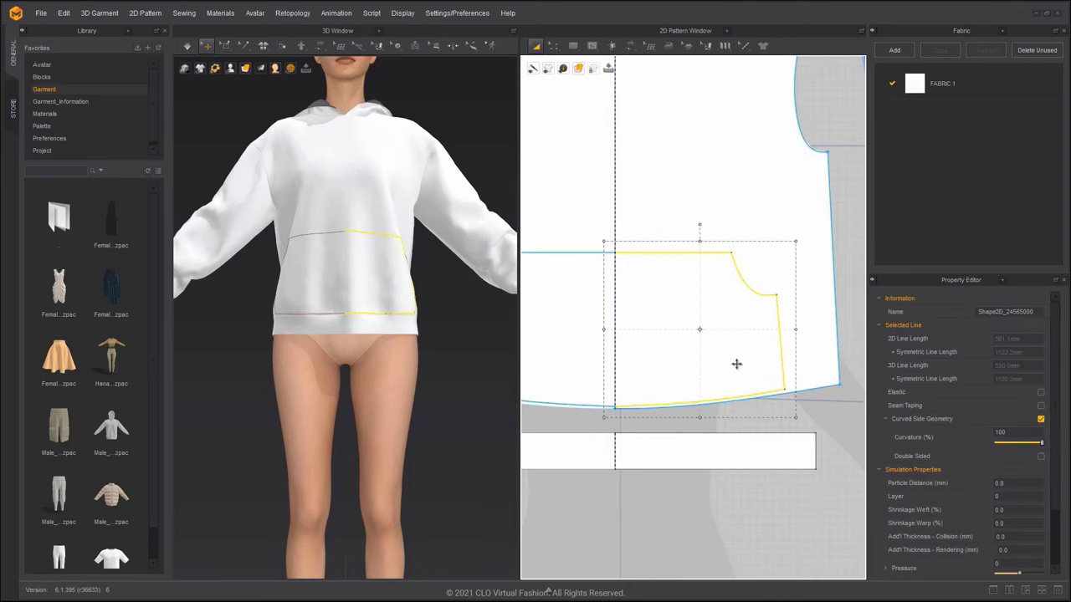
Step: Copy the front bodice with its pocket lines using Layer Clone (Over), placing the copy below the original
click(826, 428)
scroll(820, 430, down, 3)
click(784, 355)
scroll(785, 355, down, 3)
key(a)
click(715, 279)
right_click(715, 278)
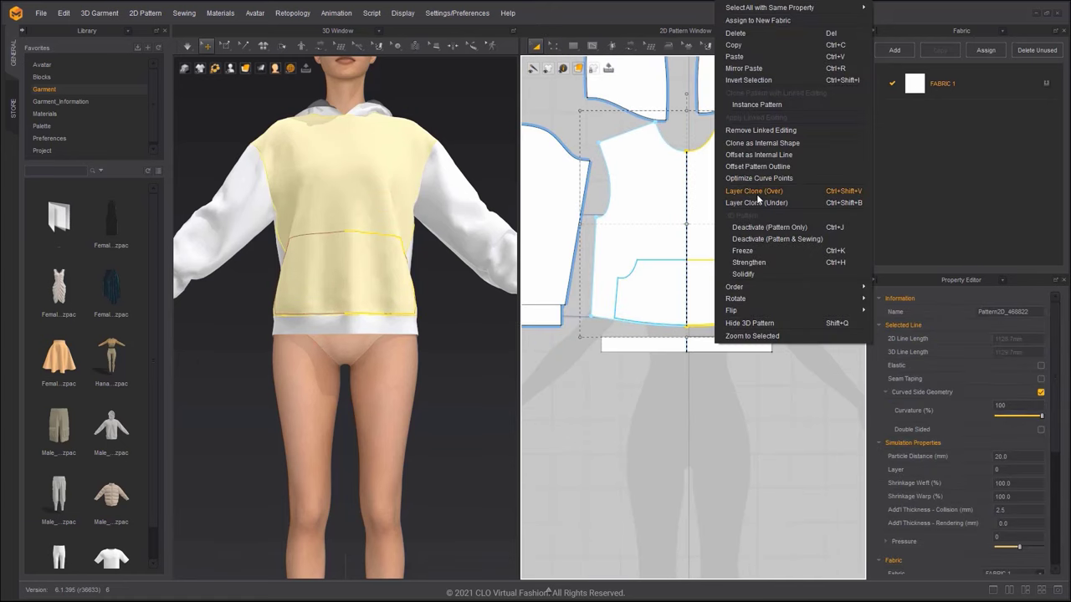
click(758, 198)
click(686, 375)
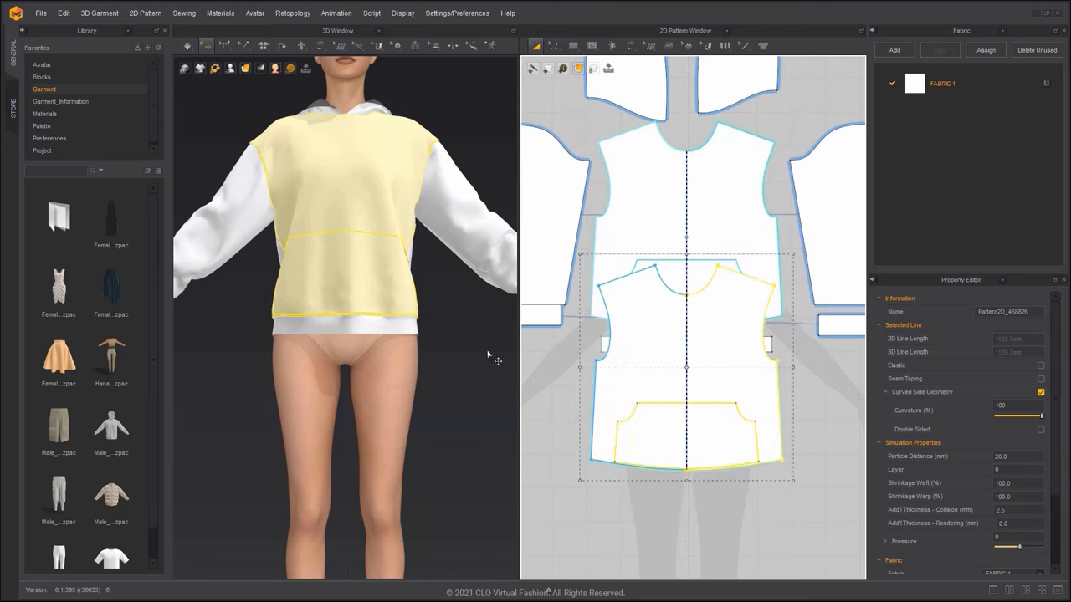
Step: Remove linked editing from the copied bodice and join the overlapping pocket points along its centre line
right_click(711, 382)
click(774, 170)
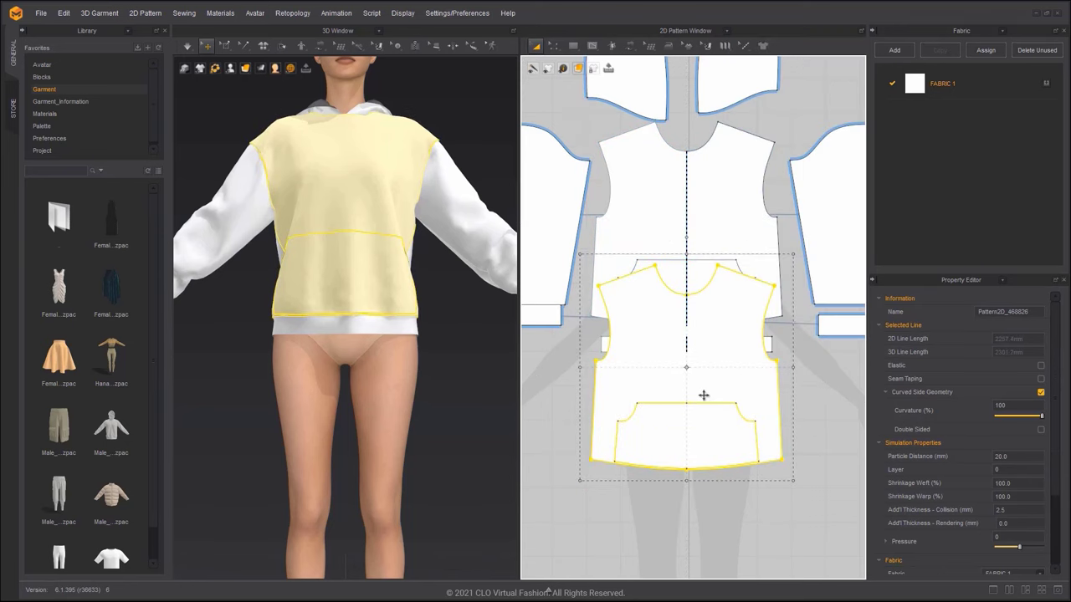
key(z)
scroll(685, 393, up, 2)
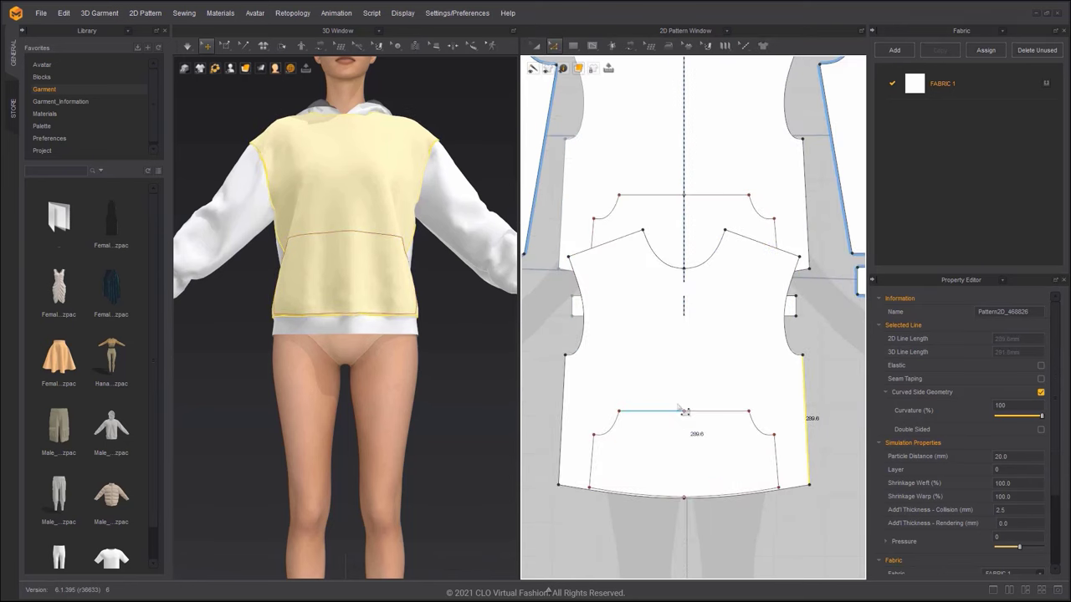
drag(671, 388, 705, 505)
right_click(686, 409)
click(728, 456)
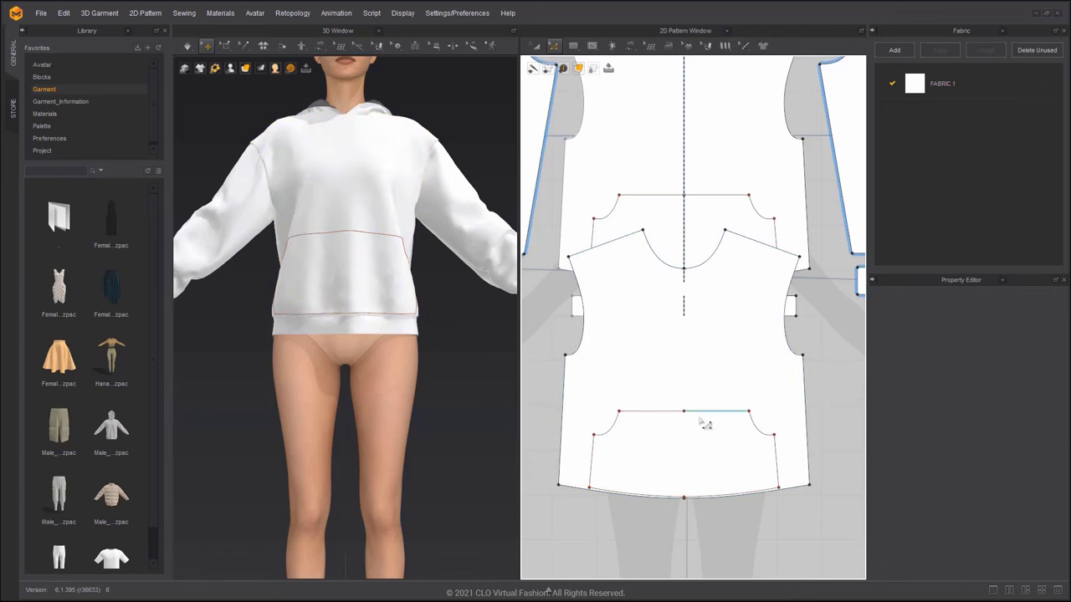
Step: Cut the pocket shape out of the copied bodice and delete the surrounding bodice piece
click(707, 422)
right_click(703, 416)
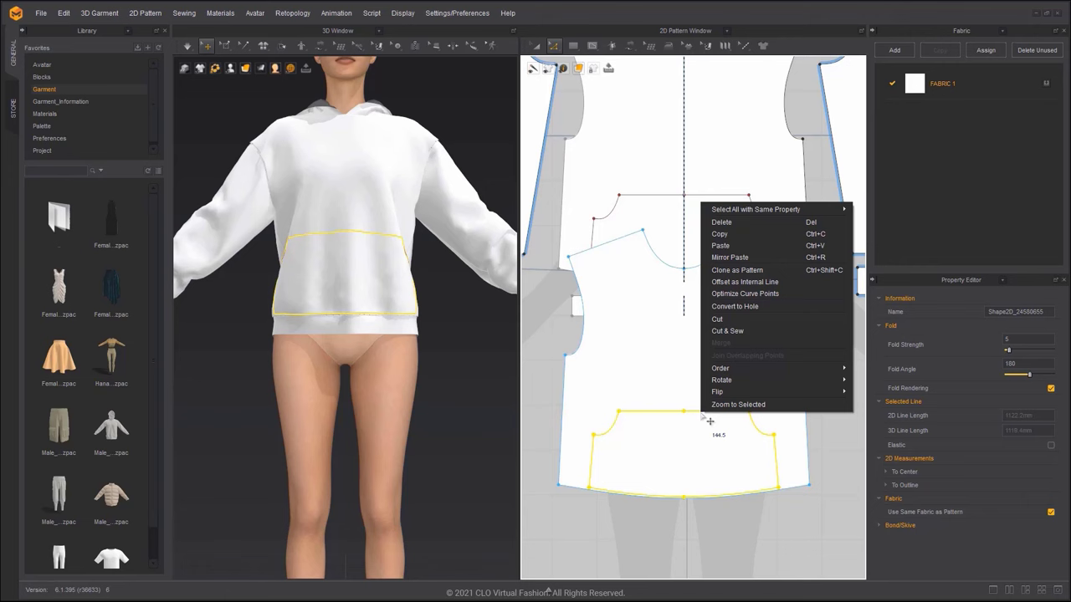
click(742, 327)
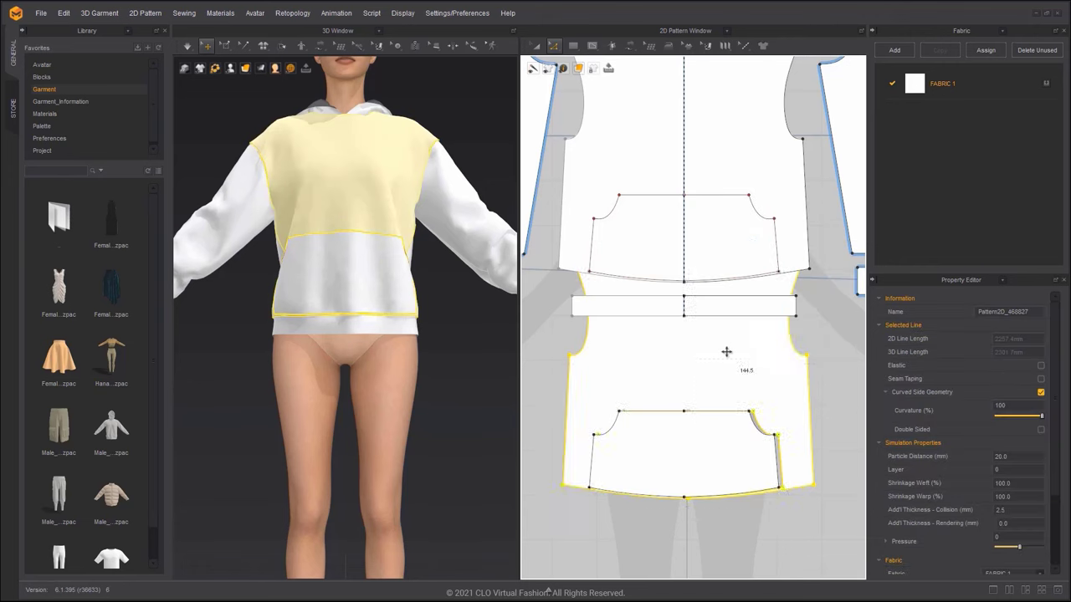
key(Delete)
Step: Move the cut-out pocket piece up closer to the front hem band
drag(677, 466, 677, 424)
click(609, 349)
click(612, 353)
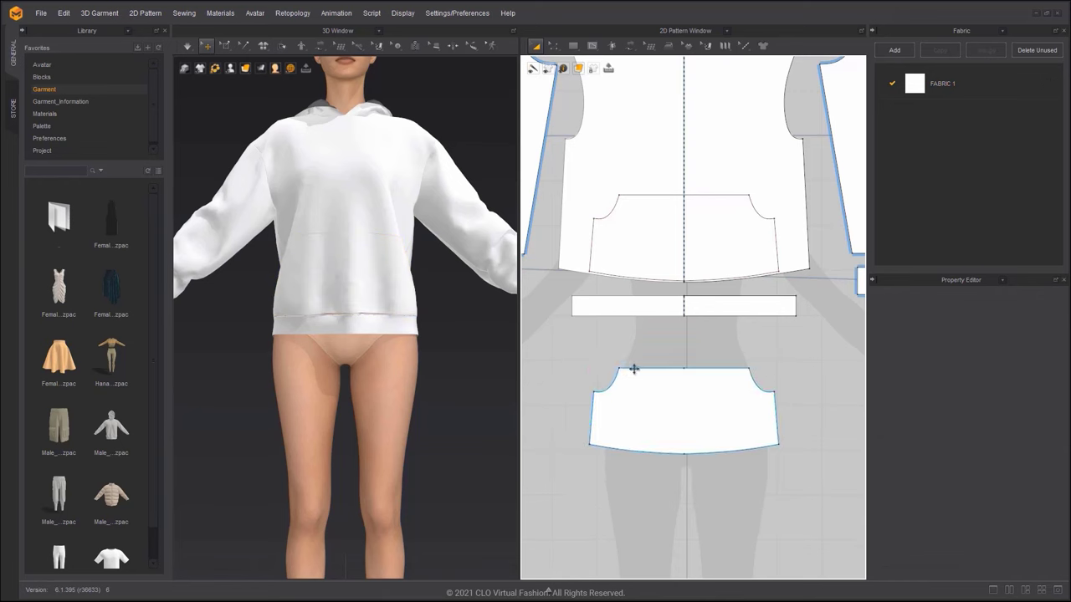
Step: Free-sew the pocket piece's straight top edge to the matching pocket line on the front bodice, spanning both halves
click(630, 45)
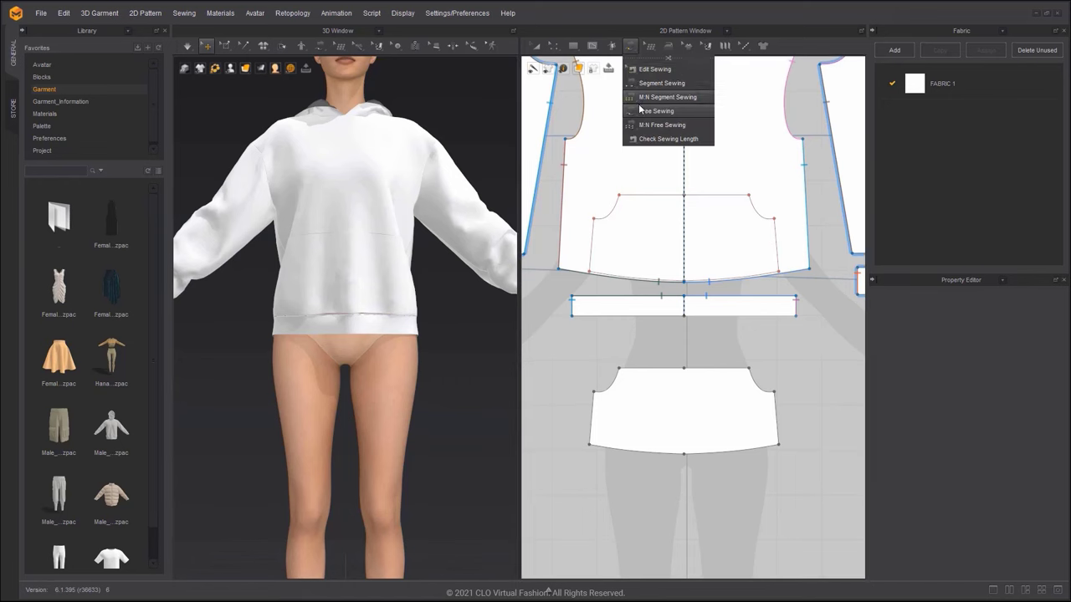
click(641, 111)
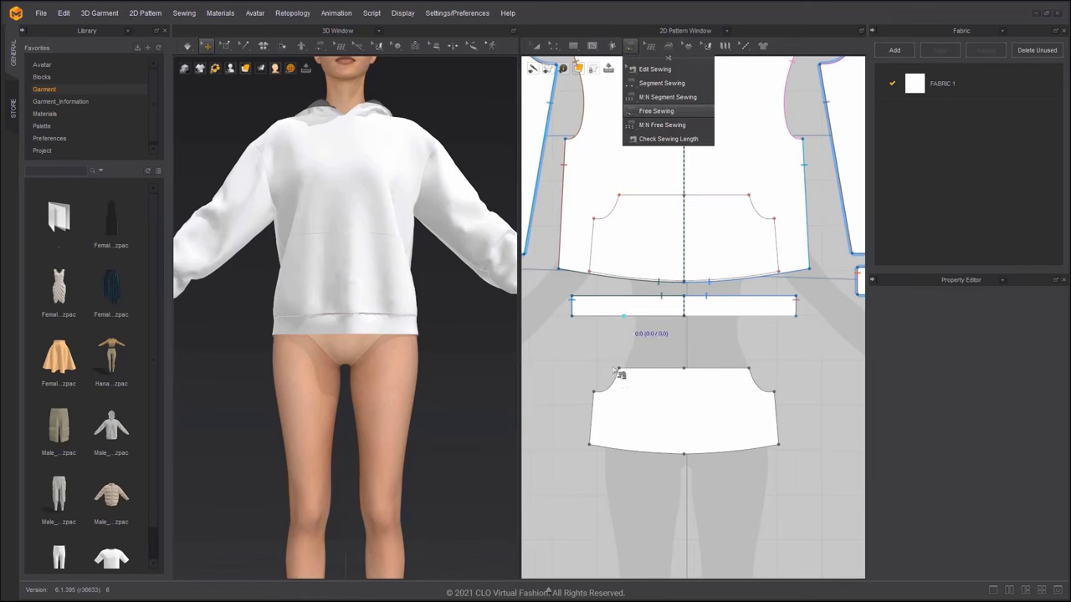
click(750, 369)
click(618, 195)
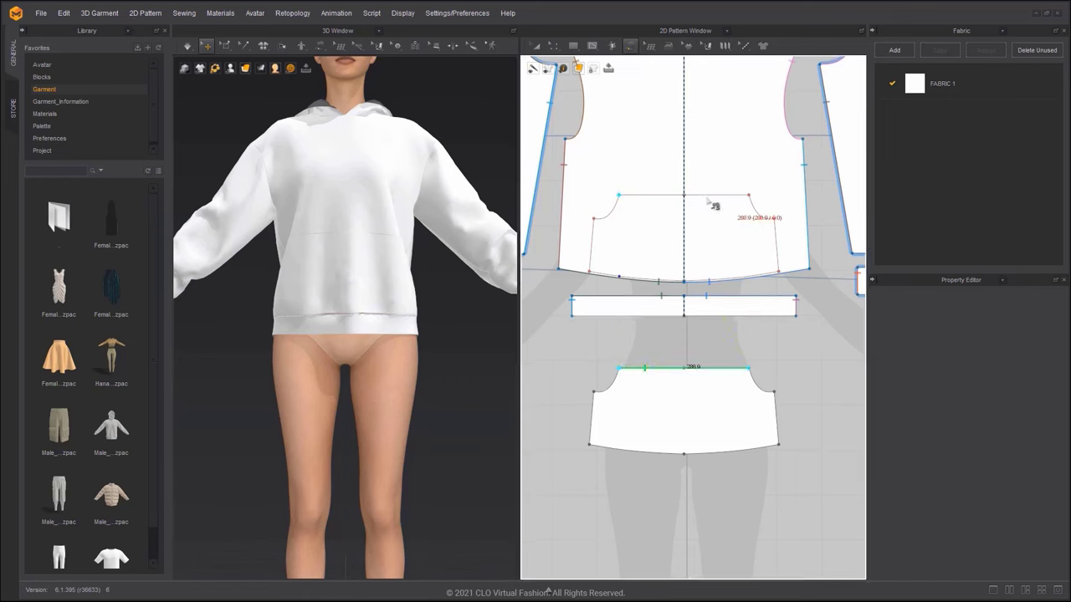
click(749, 196)
Step: Free-sew both straight side edges of the pocket piece to the matching side lines on the front bodice, leaving the curved openings unsewn
click(778, 444)
click(774, 220)
click(777, 272)
click(593, 391)
click(589, 443)
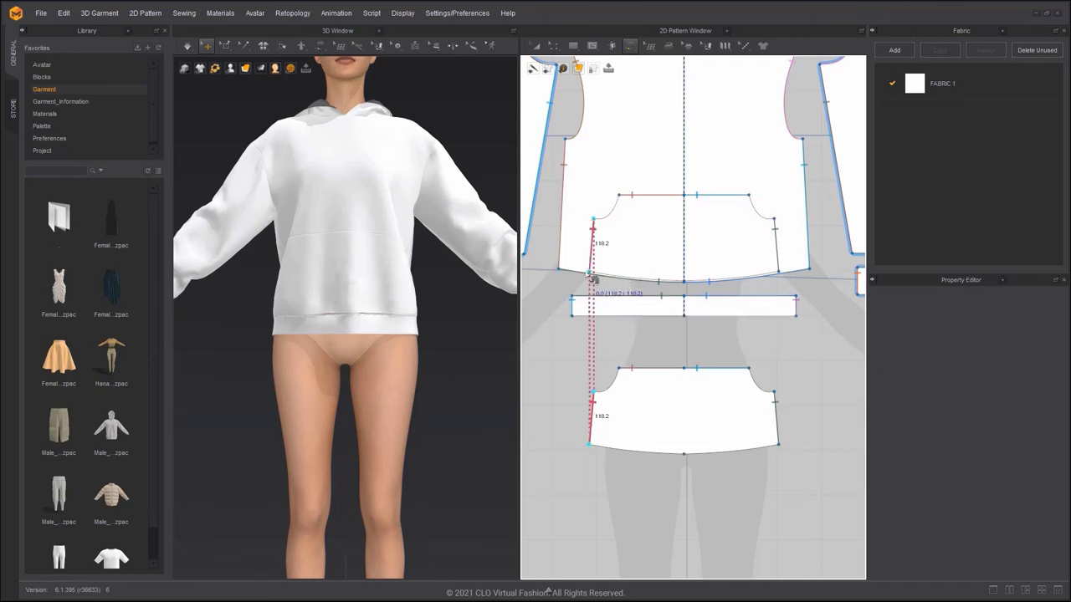
click(590, 272)
Step: Free-sew the pocket piece's full curved bottom edge to the matching line along the front bodice hem
click(590, 444)
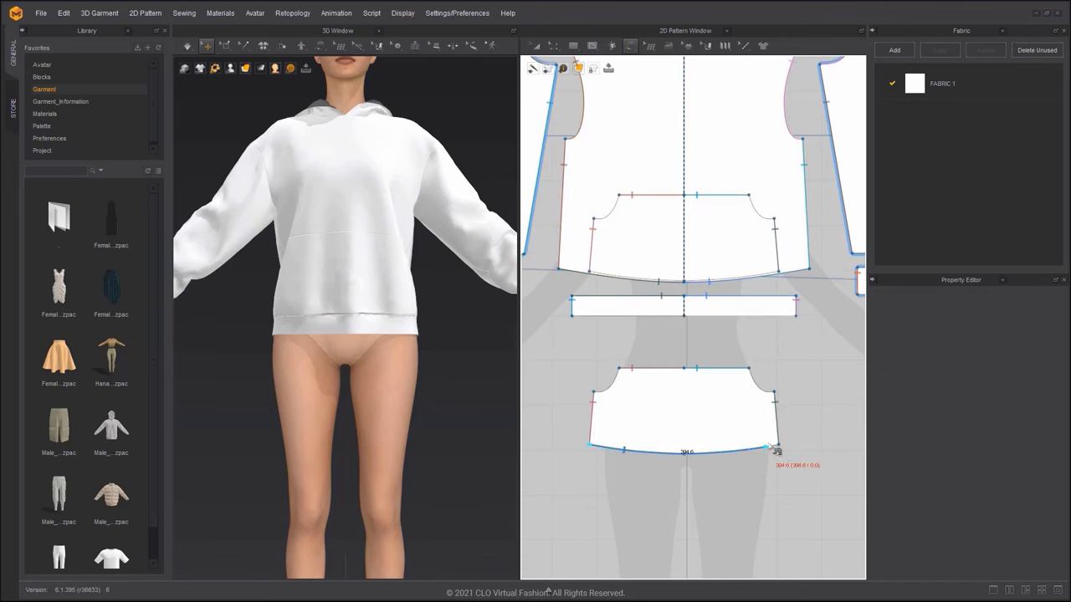
click(778, 447)
click(590, 272)
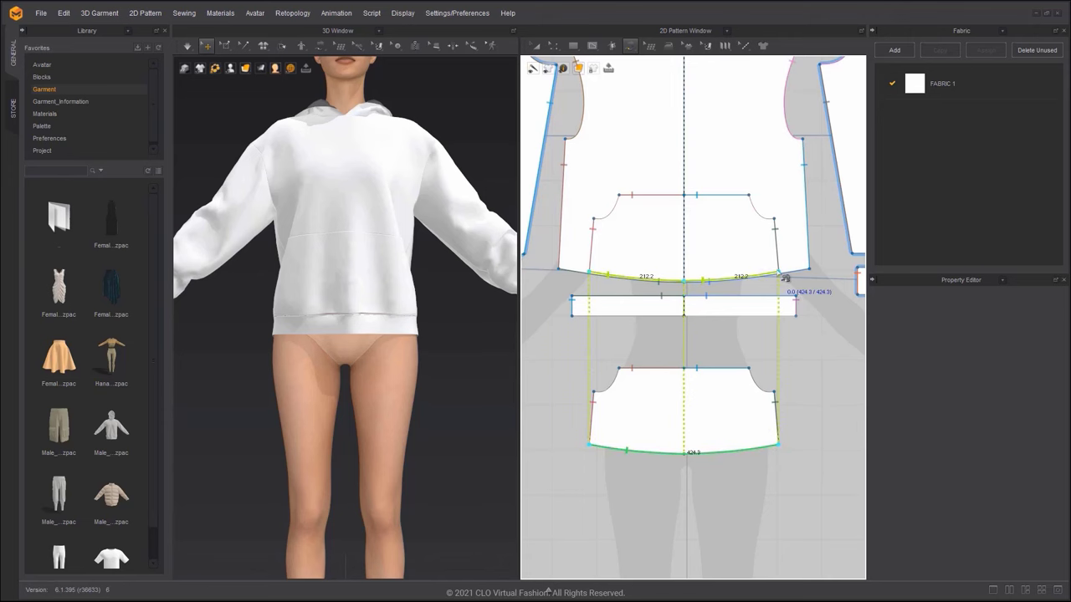
click(780, 276)
Step: Simulate the garment with the sewn pocket, inspect it from several angles and select the hood pieces in 3D
right_drag(382, 297, 444, 304)
click(378, 331)
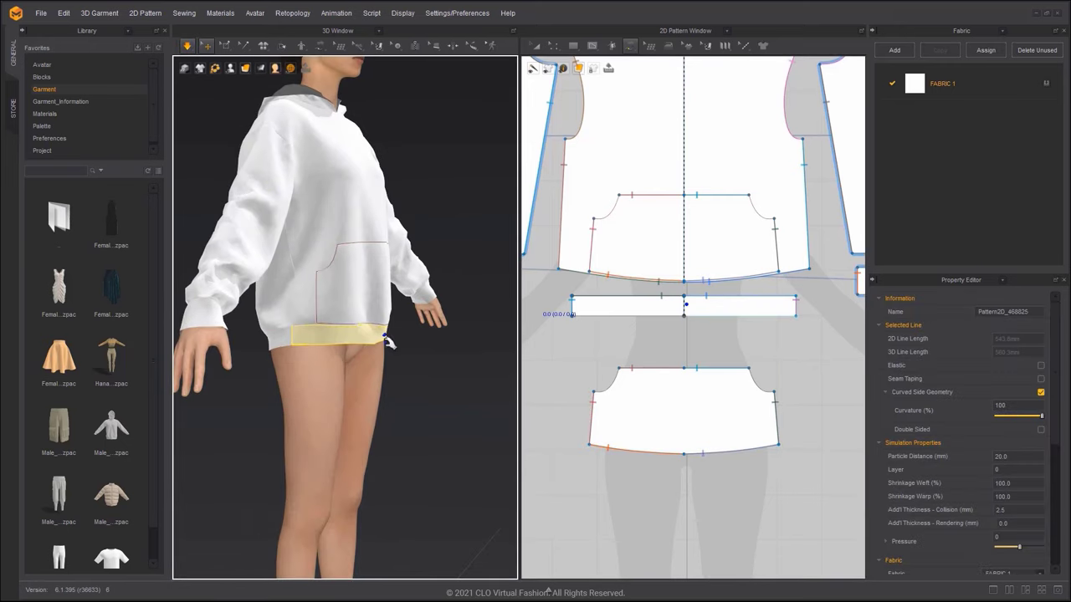
right_drag(401, 332, 362, 254)
click(375, 163)
right_drag(378, 157, 392, 201)
click(400, 203)
shift+click(437, 183)
scroll(314, 248, down, 2)
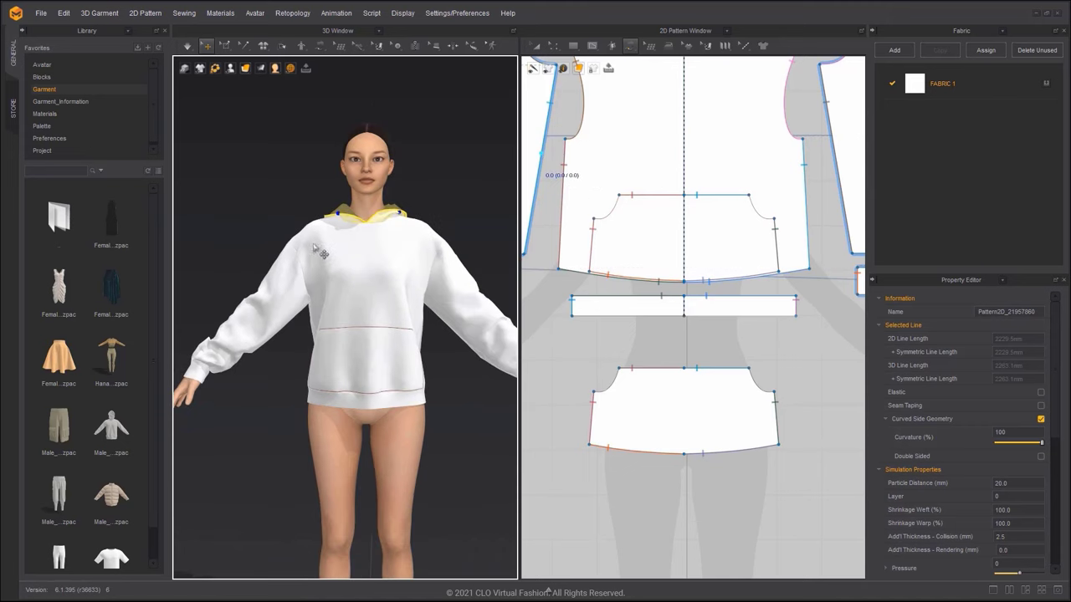
Step: Apply the Knit_Cotton_Jersey fabric from the Materials library to FABRIC 1
click(89, 113)
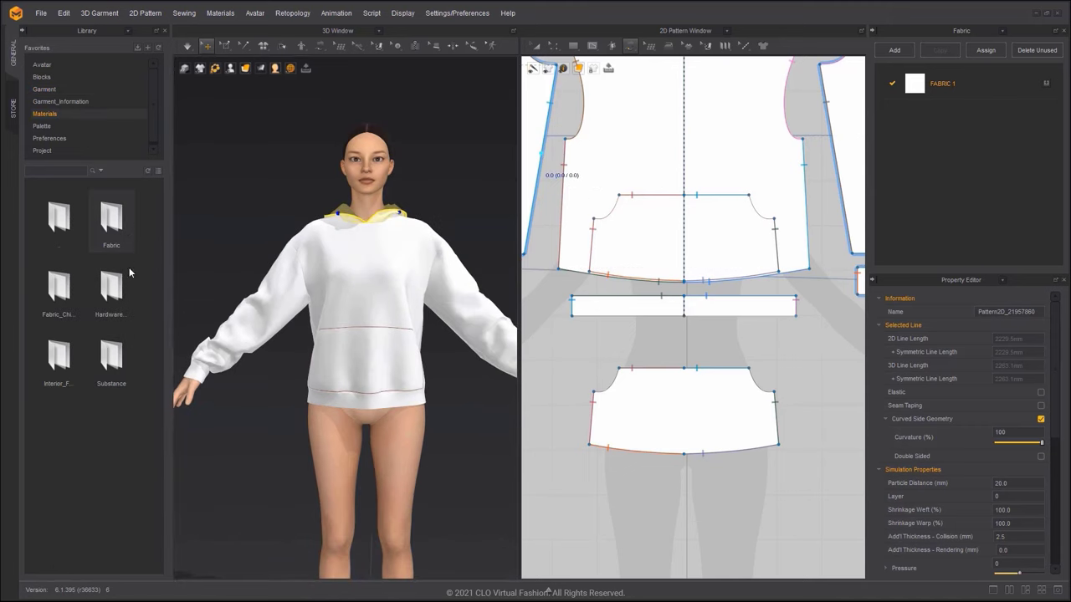
click(159, 171)
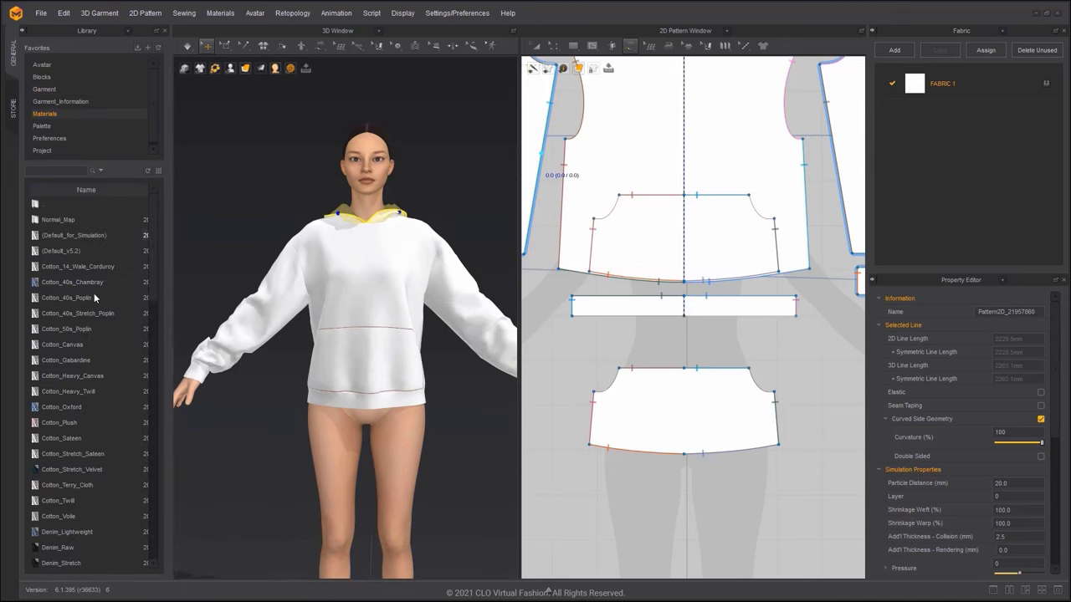
scroll(104, 390, down, 6)
scroll(106, 391, down, 4)
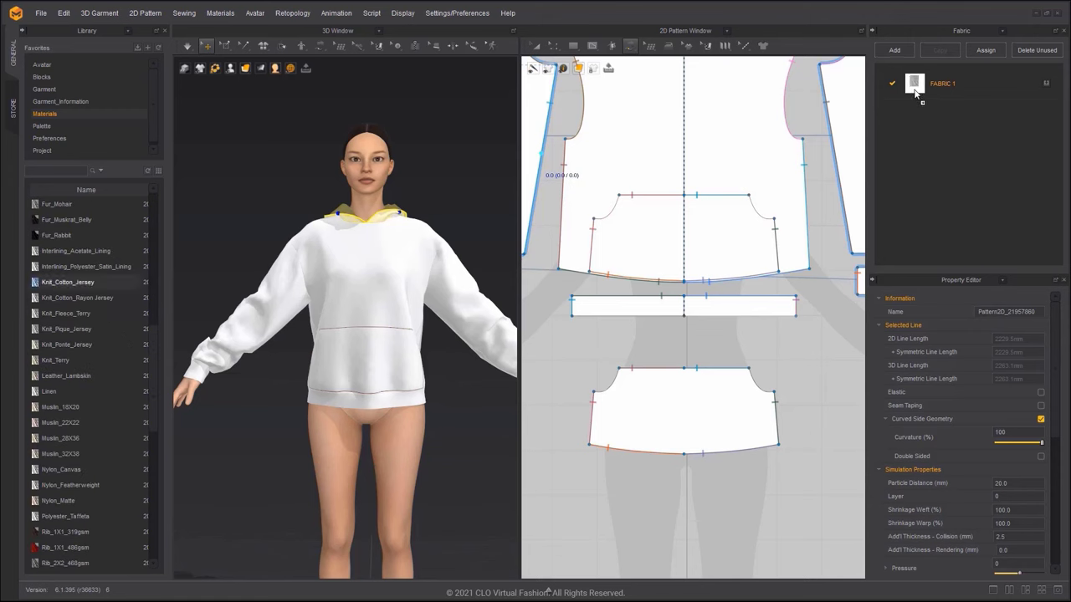